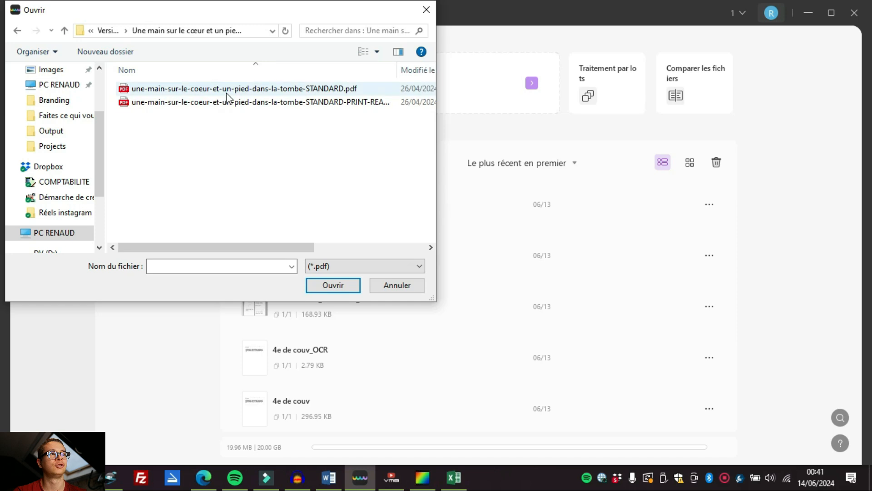
Open une-main-sur-le-coeur-et-un-pied-dans-la-tombe-STANDARD.pdf and view pages 40 and 41 through their page thumbnails.
{"action": "left_click", "coordinate": [316, 286]}
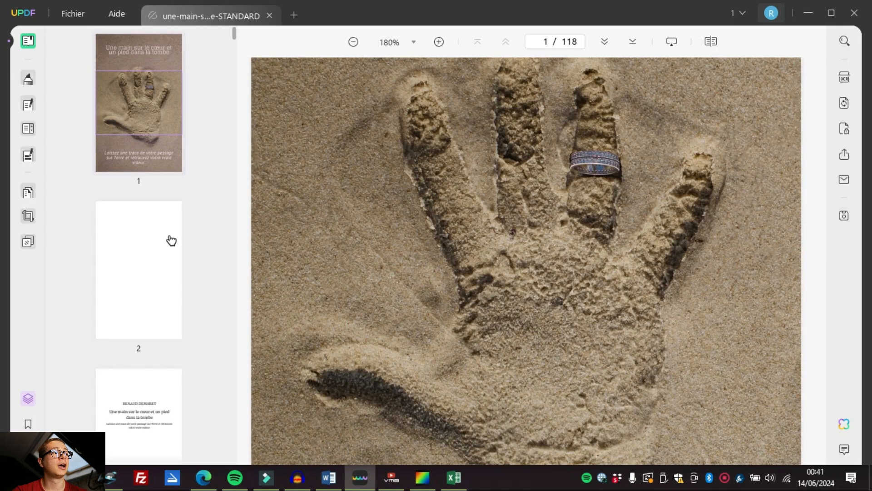
{"action": "scroll", "coordinate": [156, 226], "scroll_direction": "down", "scroll_amount": 20}
{"action": "scroll", "coordinate": [156, 225], "scroll_direction": "down", "scroll_amount": 20}
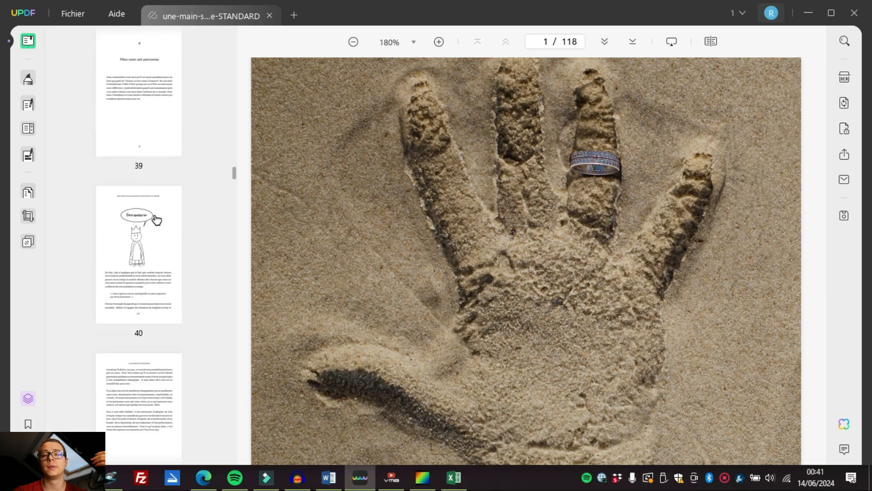
{"action": "left_click", "coordinate": [139, 90]}
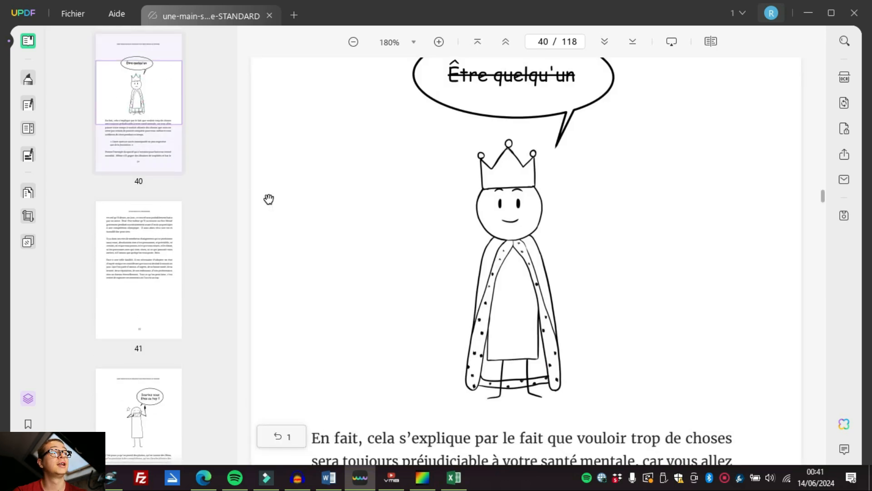
{"action": "left_click", "coordinate": [151, 245]}
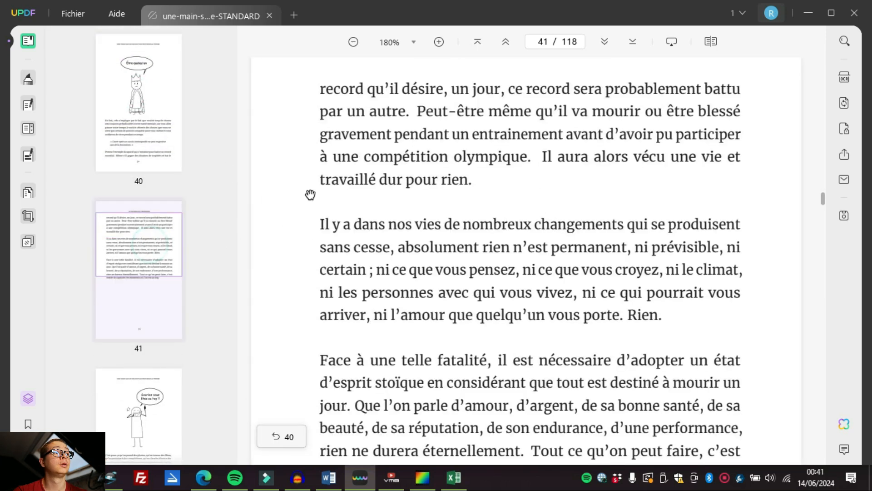
Reduce the page zoom to 114% and go to page 51 of the book.
{"action": "left_click", "coordinate": [353, 42]}
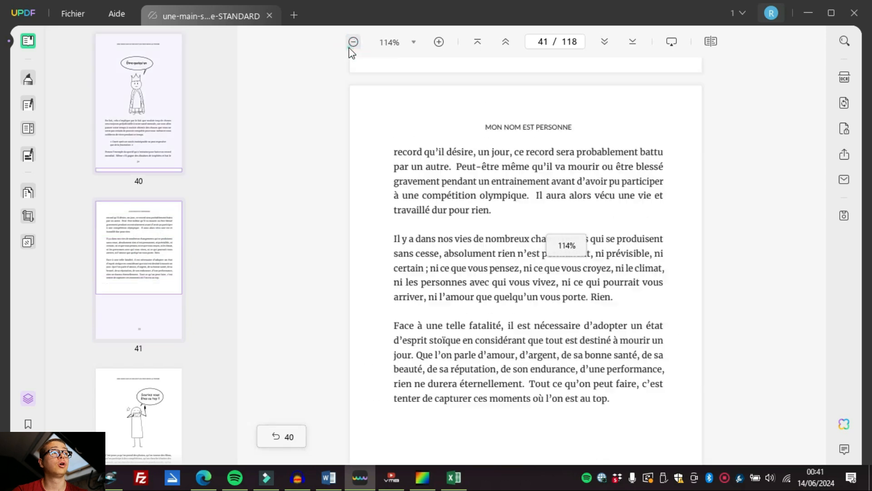
{"action": "left_click", "coordinate": [352, 43]}
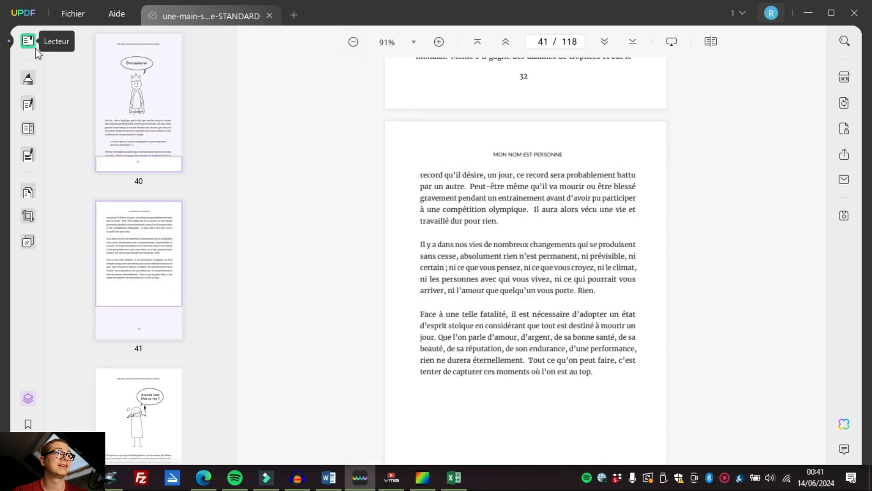
{"action": "left_click", "coordinate": [439, 42]}
{"action": "left_click_drag", "start_coordinate": [544, 41], "coordinate": [539, 41]}
{"action": "type", "text": "5"}
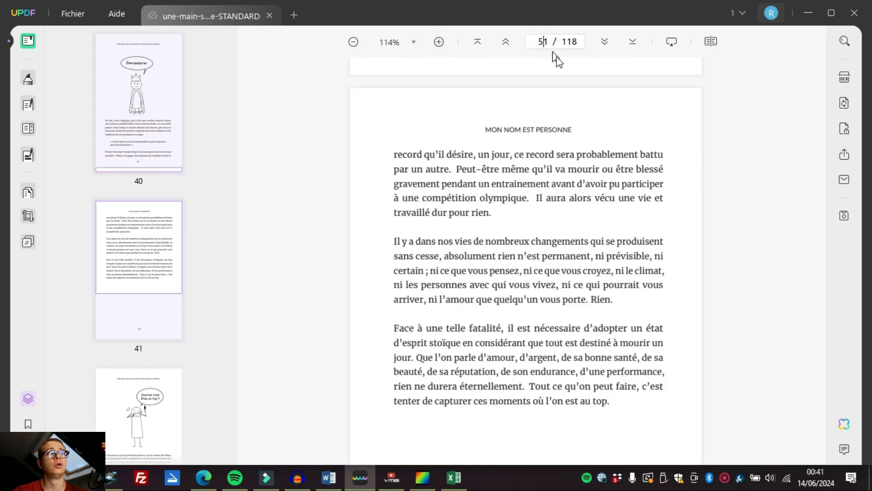
{"action": "key", "text": "Return"}
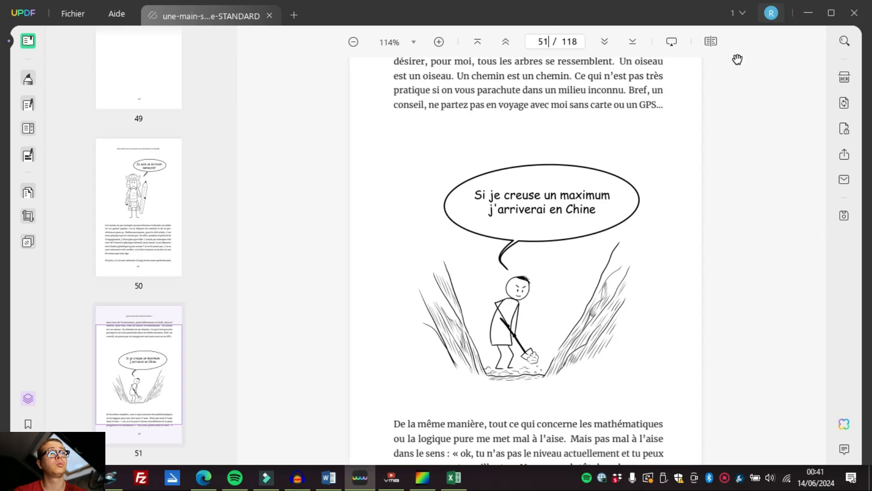
Search the document for "créativité" and go to the matching passage on page 104.
{"action": "left_click", "coordinate": [711, 44]}
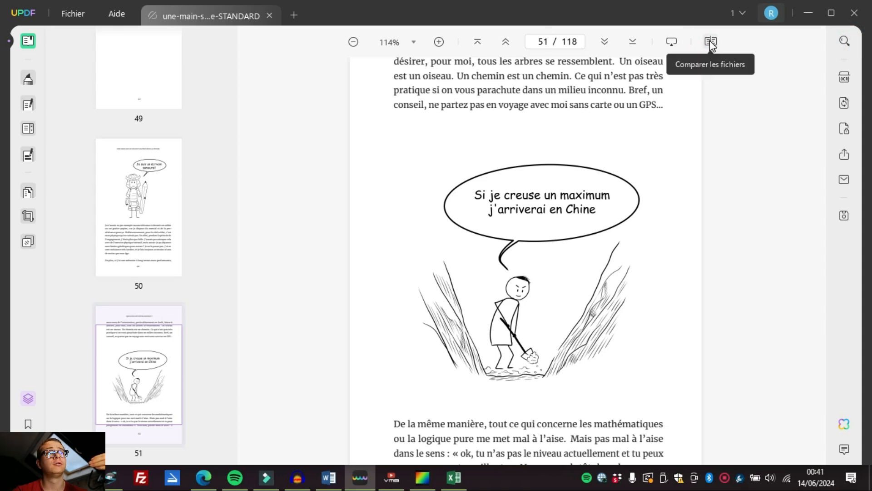
{"action": "left_click", "coordinate": [666, 44]}
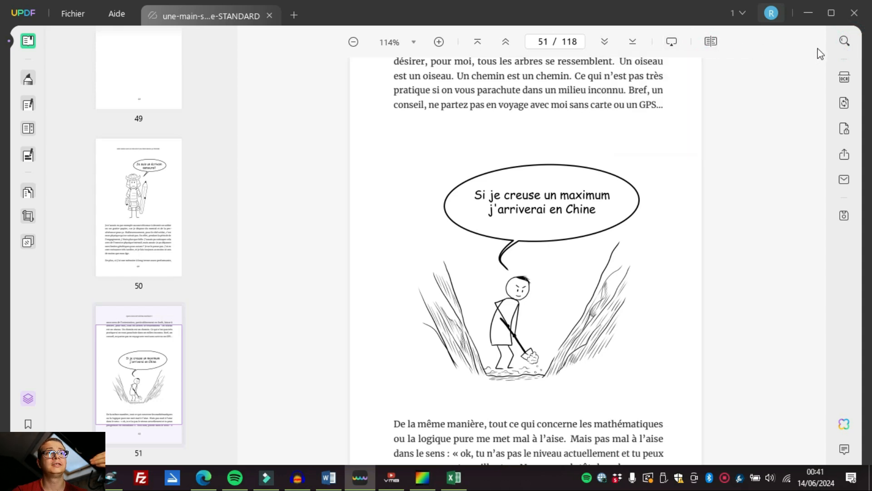
{"action": "left_click", "coordinate": [844, 40]}
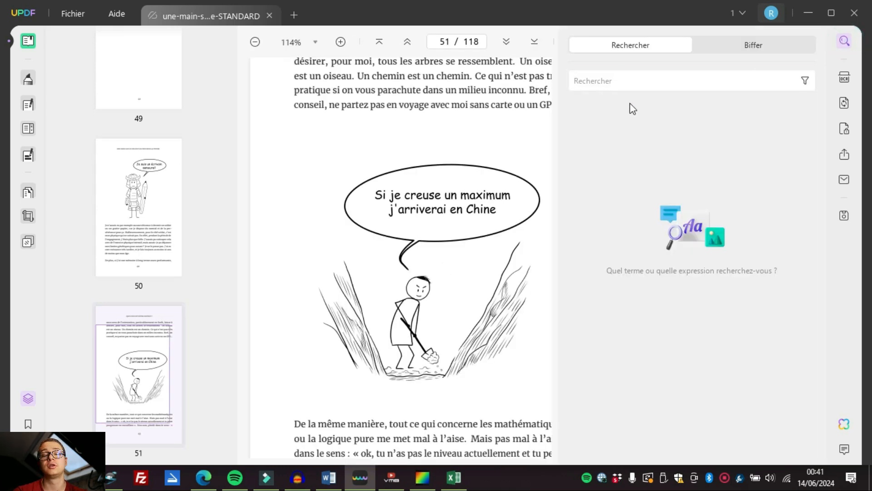
{"action": "type", "text": "créativité"}
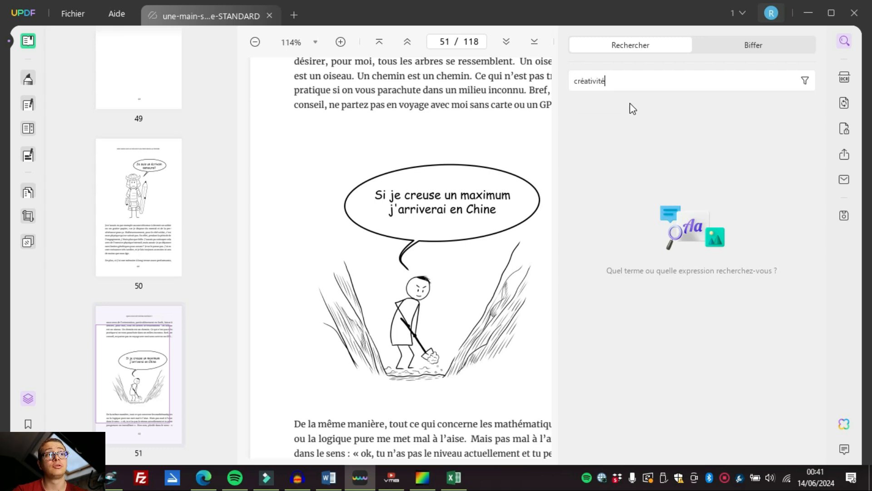
{"action": "key", "text": "Return"}
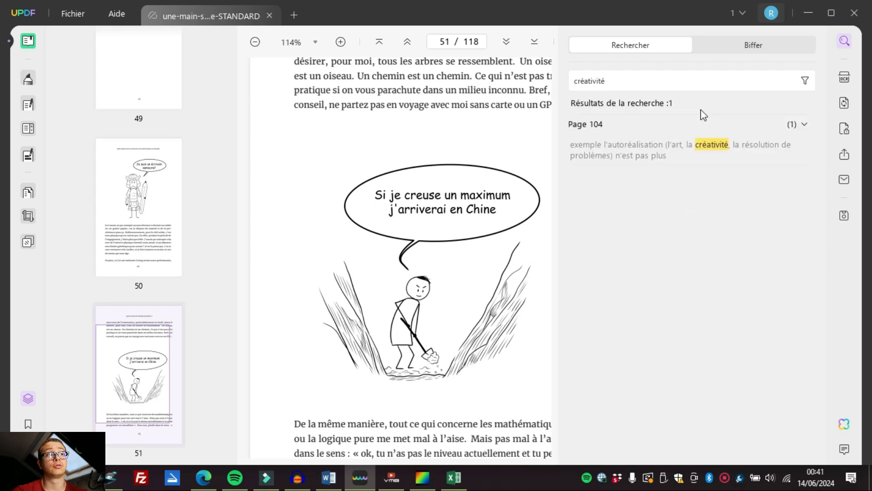
{"action": "left_click", "coordinate": [715, 142]}
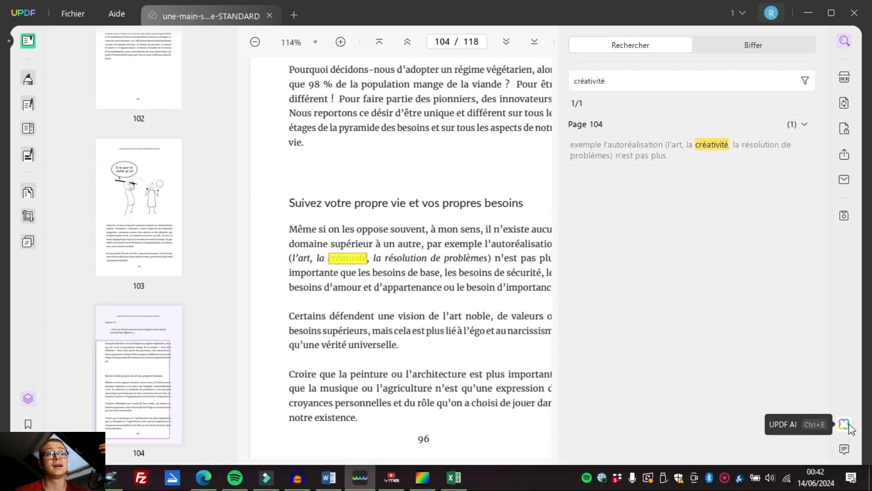
Start the UPDF AI analysis of the open PDF and have it summarize pages 11 to 20.
{"action": "left_click", "coordinate": [844, 424]}
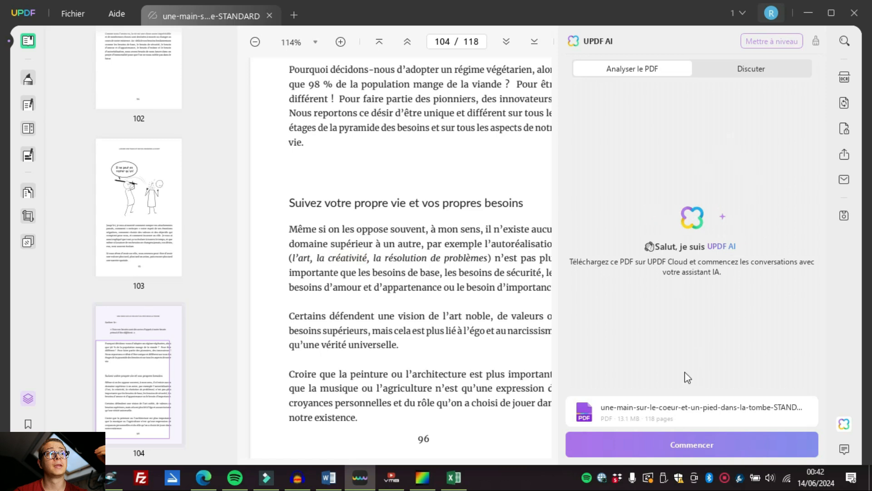
{"action": "left_click", "coordinate": [701, 447]}
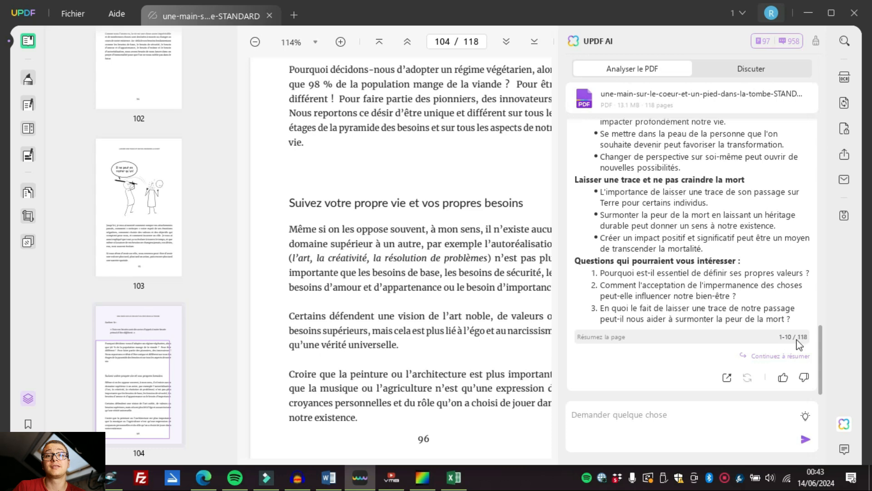
{"action": "left_click", "coordinate": [778, 357]}
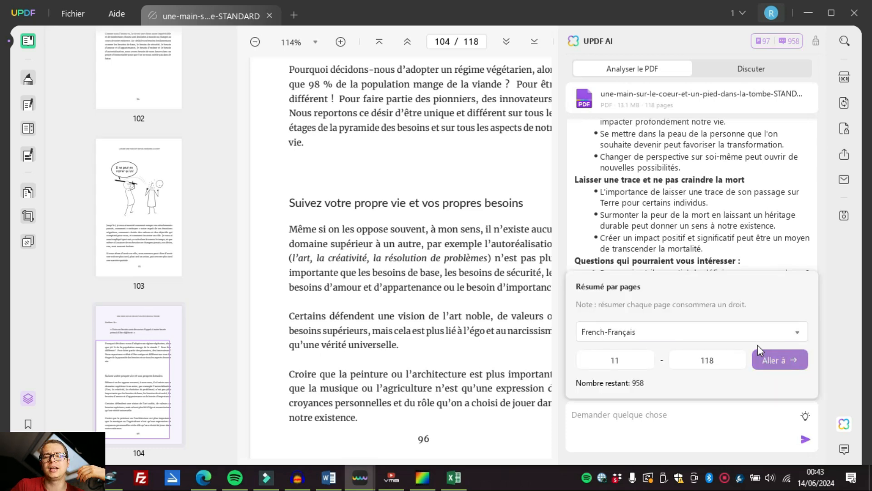
{"action": "left_click", "coordinate": [719, 361]}
{"action": "left_click", "coordinate": [686, 332]}
{"action": "left_click", "coordinate": [685, 331]}
{"action": "left_click", "coordinate": [729, 363]}
{"action": "left_click_drag", "start_coordinate": [727, 362], "coordinate": [686, 359]}
{"action": "type", "text": "20"}
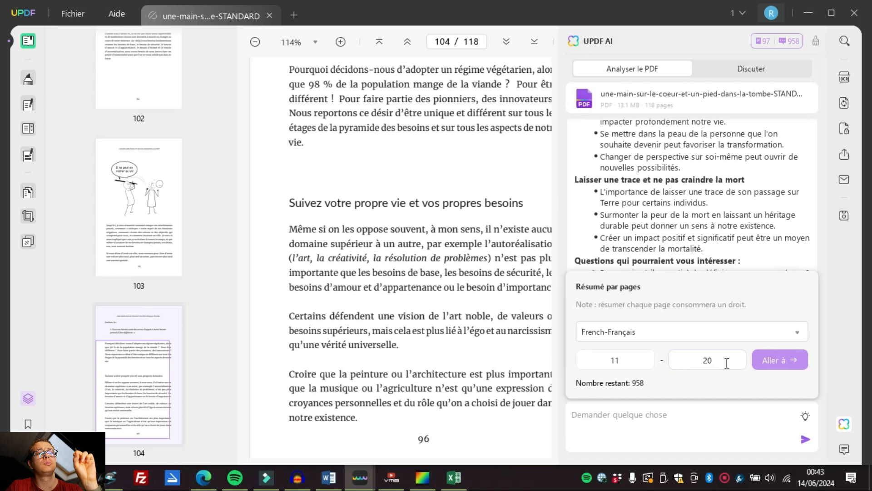
{"action": "left_click", "coordinate": [778, 359]}
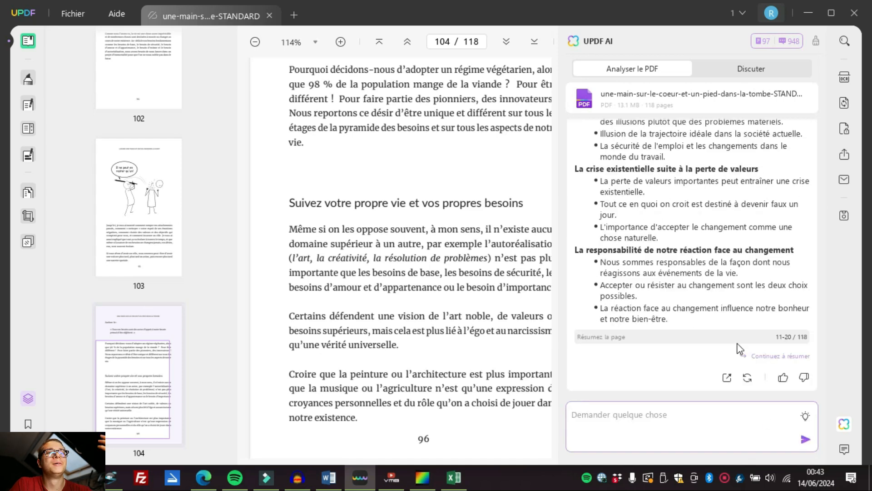
Ask the AI assistant about the PDF: "Explique moi l'idée principale du livre.".
{"action": "left_click", "coordinate": [668, 417]}
{"action": "type", "text": "T"}
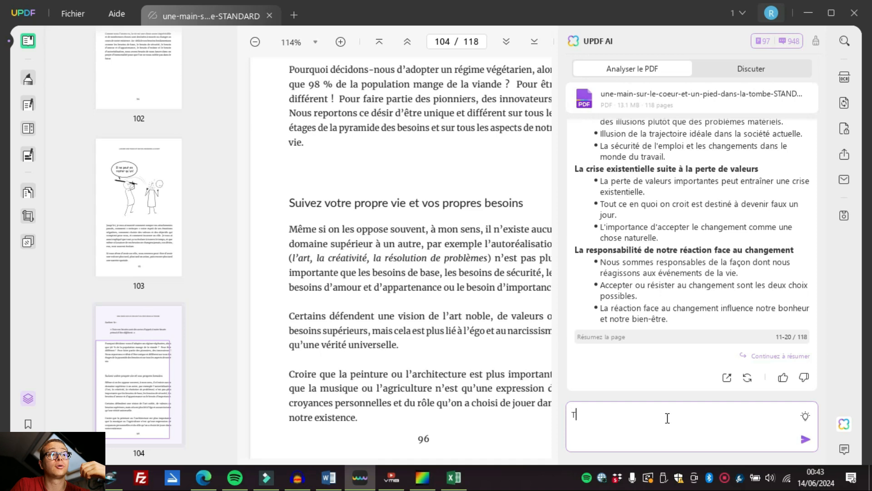
{"action": "key", "text": "BackSpace"}
{"action": "key", "text": "BackSpace"}
{"action": "key", "text": "BackSpace"}
{"action": "type", "text": "Explique moi l'id"}
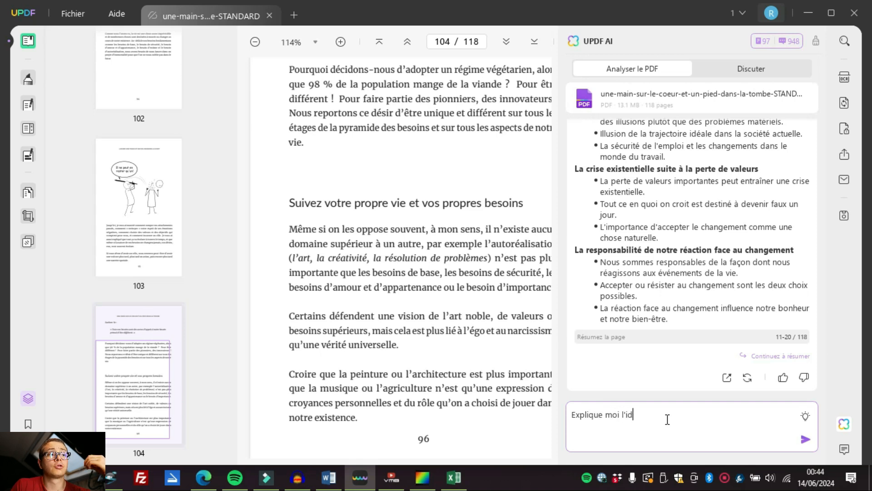
{"action": "type", "text": "ée principale du livre."}
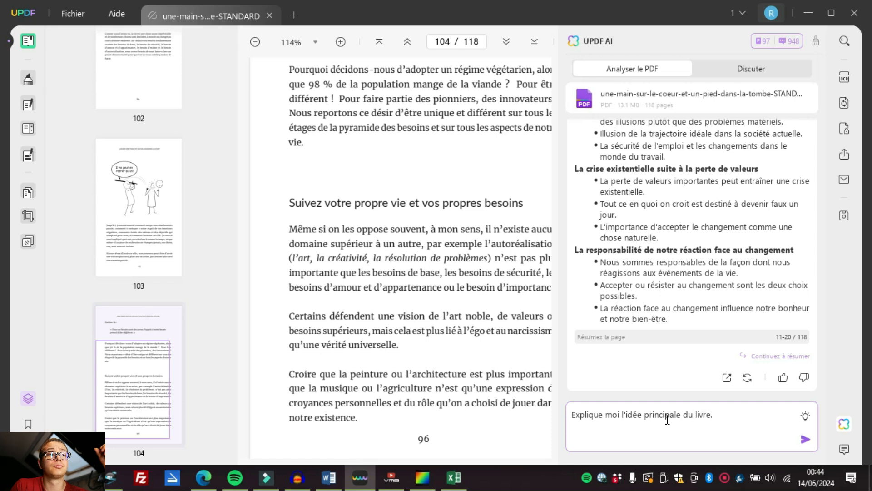
{"action": "key", "text": "Return"}
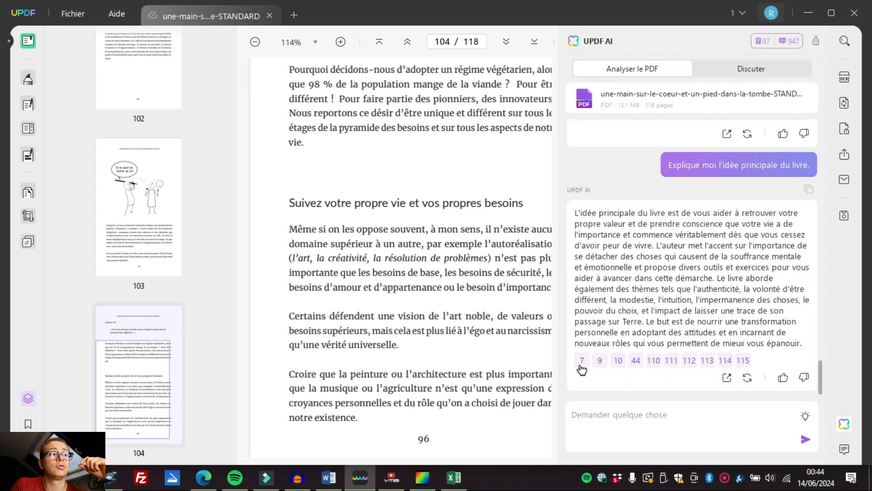
Check the source pages cited under the AI answer, including 9, 10, 110, 112, 113 and 7.
{"action": "left_click", "coordinate": [599, 361]}
{"action": "left_click", "coordinate": [618, 360]}
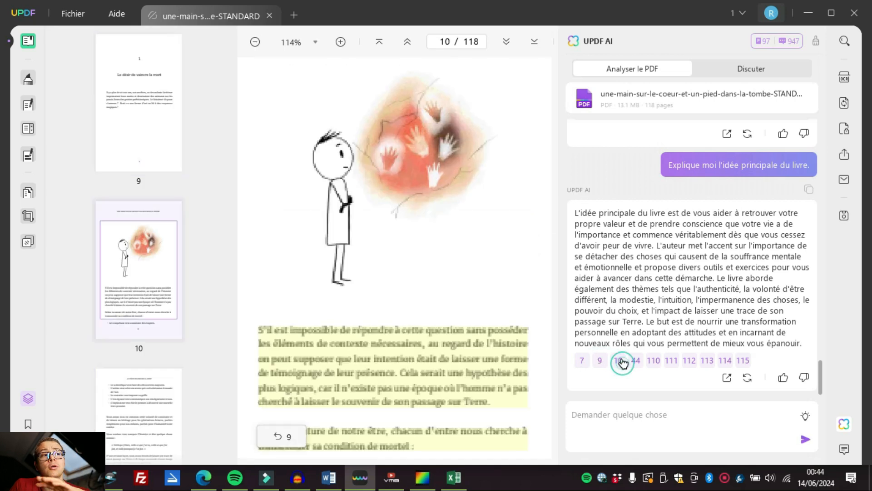
{"action": "left_click", "coordinate": [656, 362]}
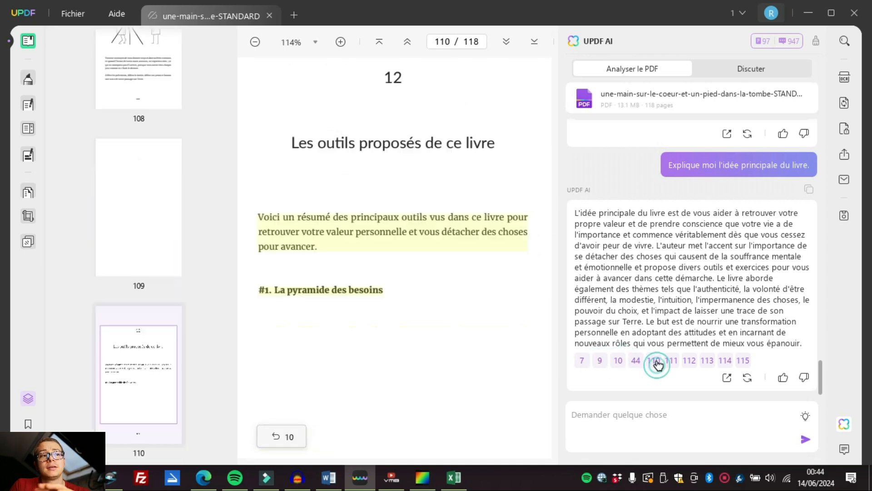
{"action": "left_click", "coordinate": [686, 361]}
{"action": "left_click", "coordinate": [703, 361]}
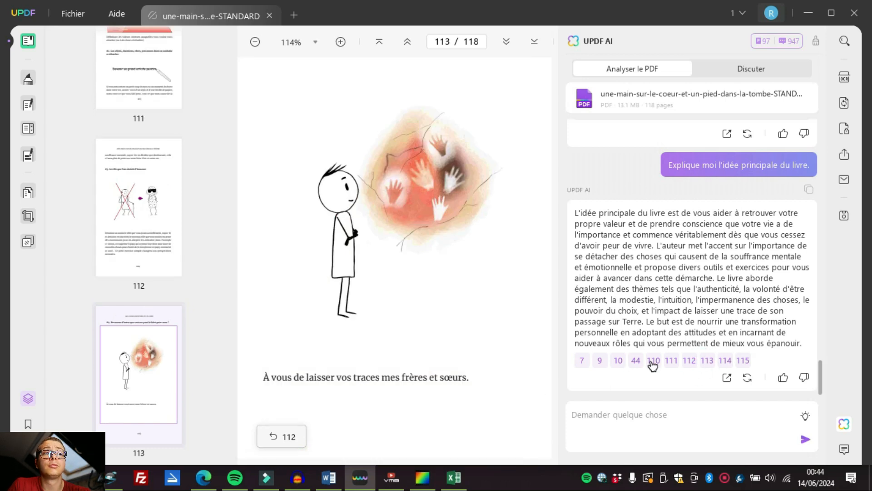
{"action": "left_click", "coordinate": [582, 361]}
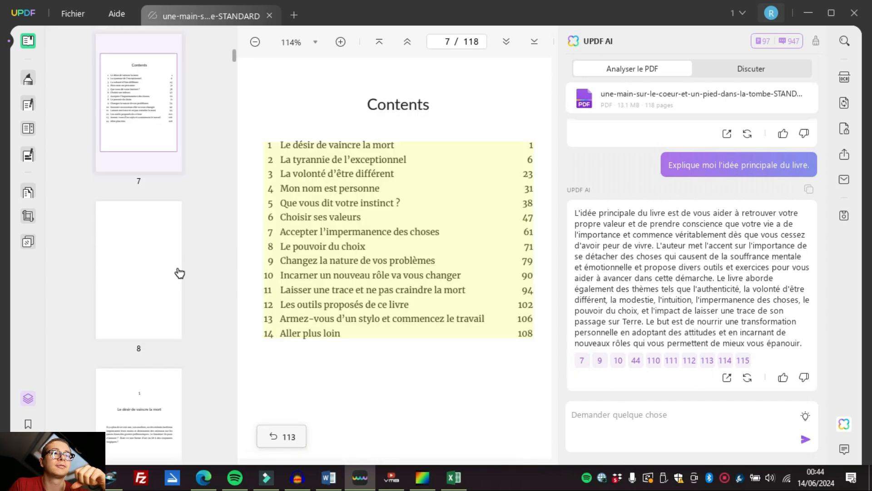
Translate the heading "L'effet négatif des médias et de la rumeur dans nos vies" and its paragraph on page 26 into English with the AI.
{"action": "scroll", "coordinate": [173, 274], "scroll_direction": "up", "scroll_amount": 10}
{"action": "scroll", "coordinate": [167, 273], "scroll_direction": "down", "scroll_amount": 20}
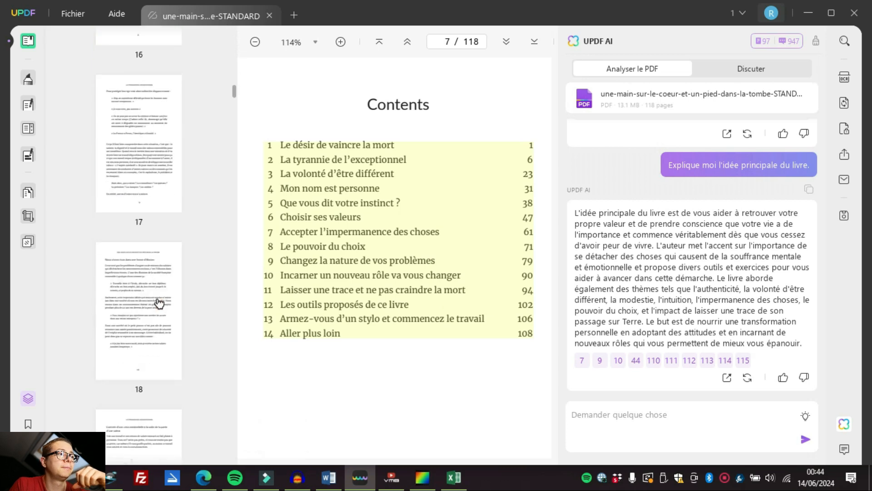
{"action": "left_click", "coordinate": [141, 317]}
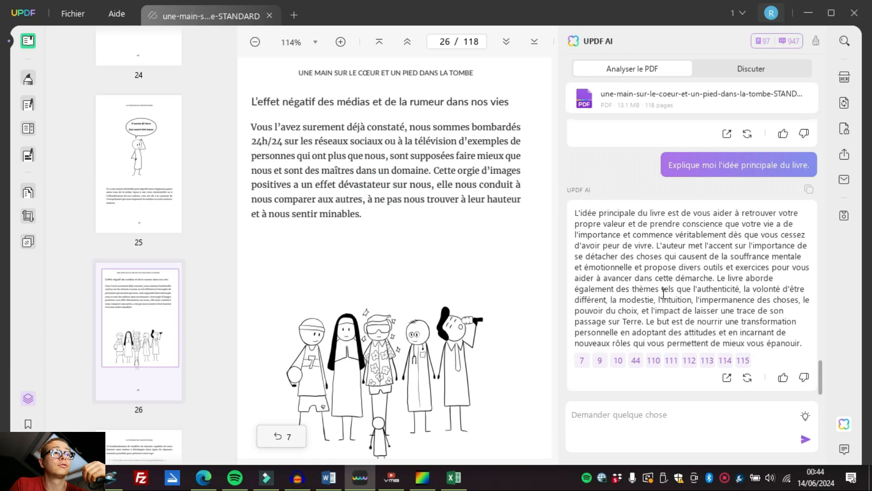
{"action": "scroll", "coordinate": [663, 293], "scroll_direction": "up", "scroll_amount": 10}
{"action": "scroll", "coordinate": [277, 124], "scroll_direction": "up", "scroll_amount": 1}
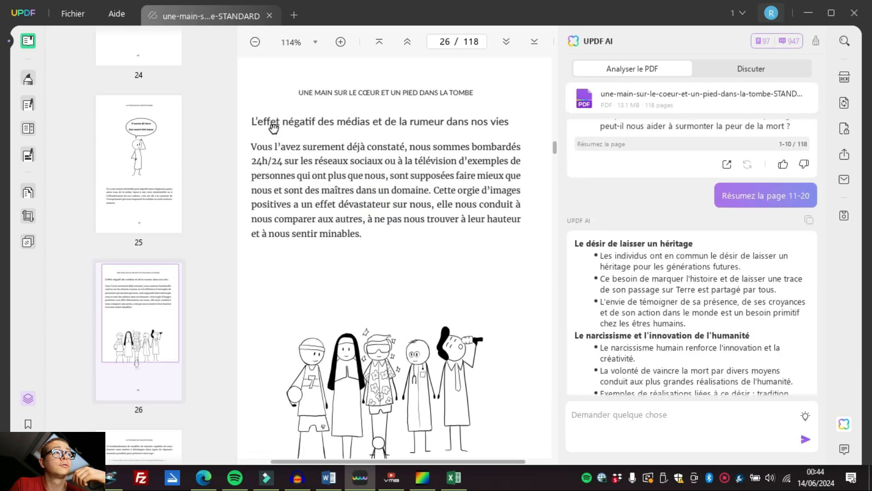
{"action": "left_click_drag", "start_coordinate": [253, 123], "coordinate": [433, 233]}
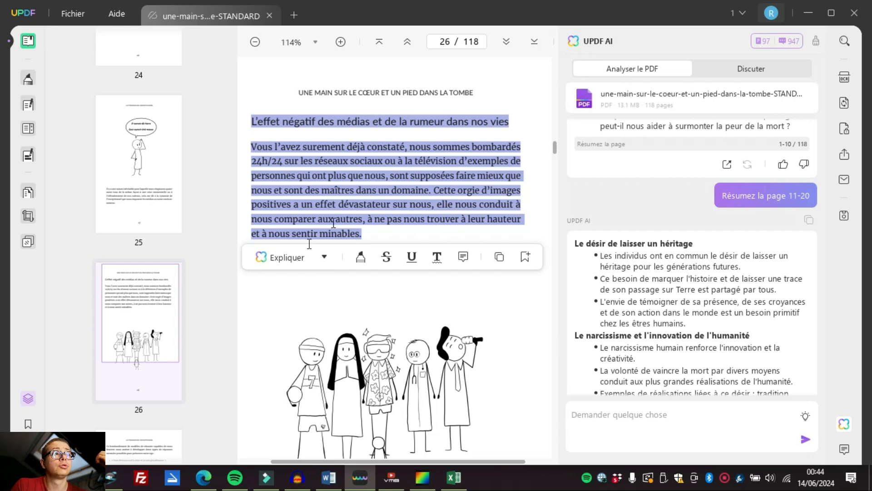
{"action": "left_click", "coordinate": [324, 257]}
{"action": "mouse_move", "coordinate": [319, 317]}
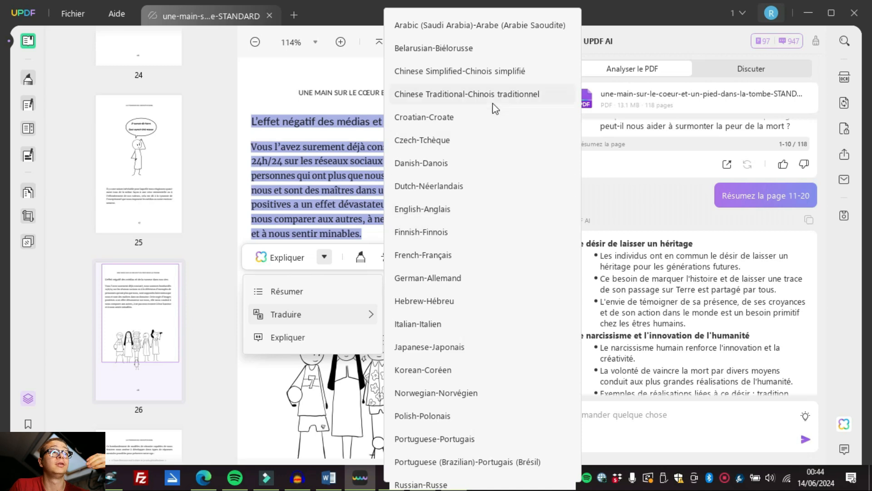
{"action": "scroll", "coordinate": [490, 227], "scroll_direction": "down", "scroll_amount": 1}
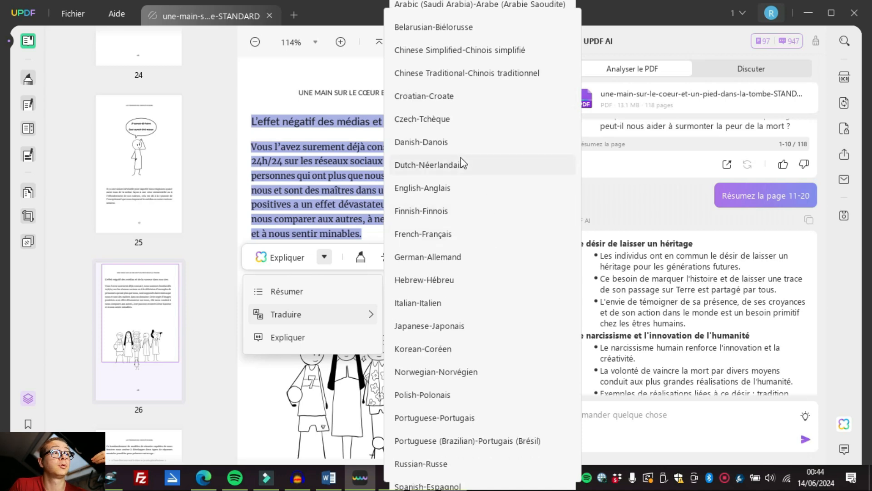
{"action": "left_click", "coordinate": [478, 188]}
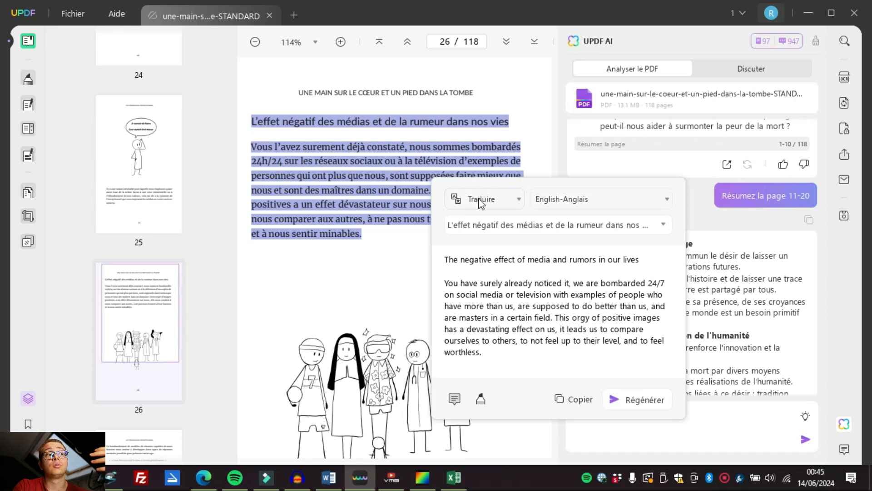
Expand the French source text in the translation window and read through to the end of the English version.
{"action": "left_click", "coordinate": [664, 223]}
{"action": "left_click", "coordinate": [668, 224]}
{"action": "left_click", "coordinate": [619, 237]}
{"action": "left_click", "coordinate": [570, 346]}
{"action": "scroll", "coordinate": [571, 347], "scroll_direction": "down", "scroll_amount": 2}
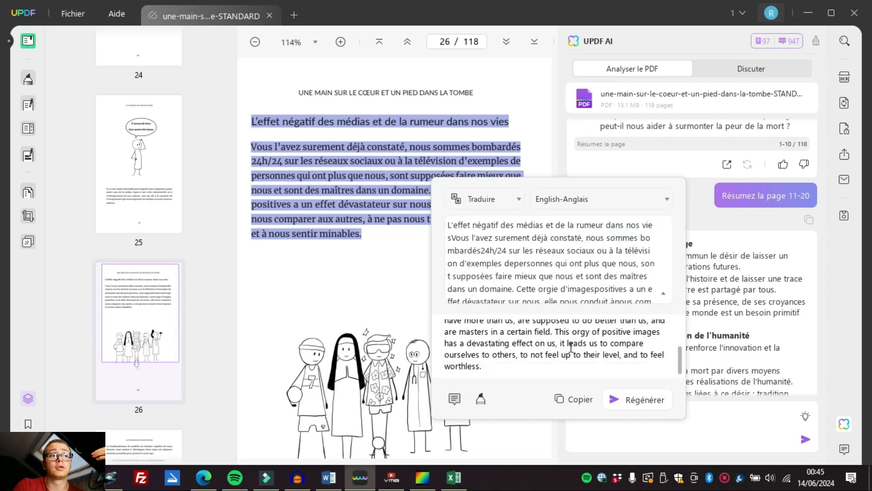
Regenerate the English translation of the page 26 passage, copy it and close the translation window.
{"action": "left_click", "coordinate": [621, 401]}
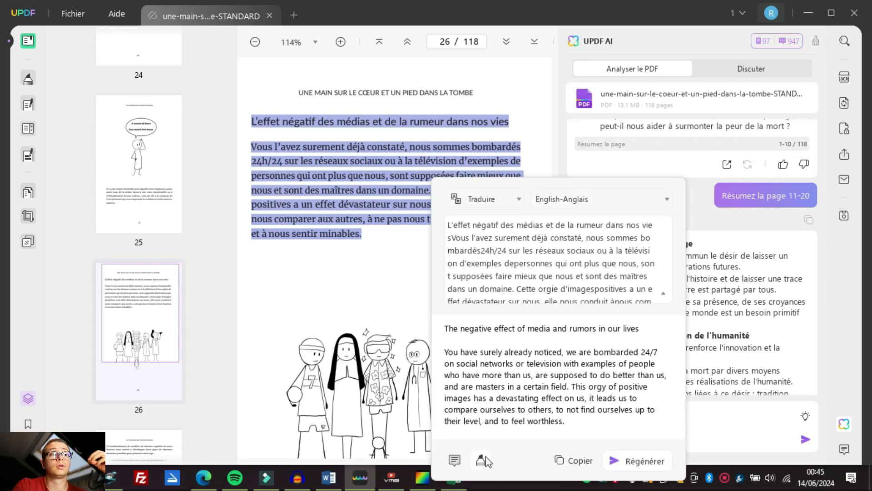
{"action": "left_click", "coordinate": [573, 460]}
{"action": "left_click", "coordinate": [328, 163]}
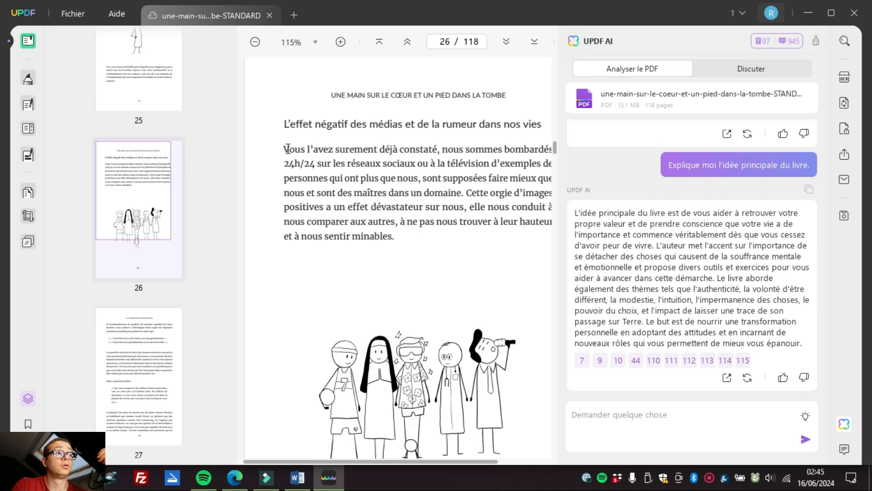
Have the AI explain the paragraph under the page 26 heading and close the explanation window.
{"action": "left_click_drag", "start_coordinate": [287, 149], "coordinate": [394, 236]}
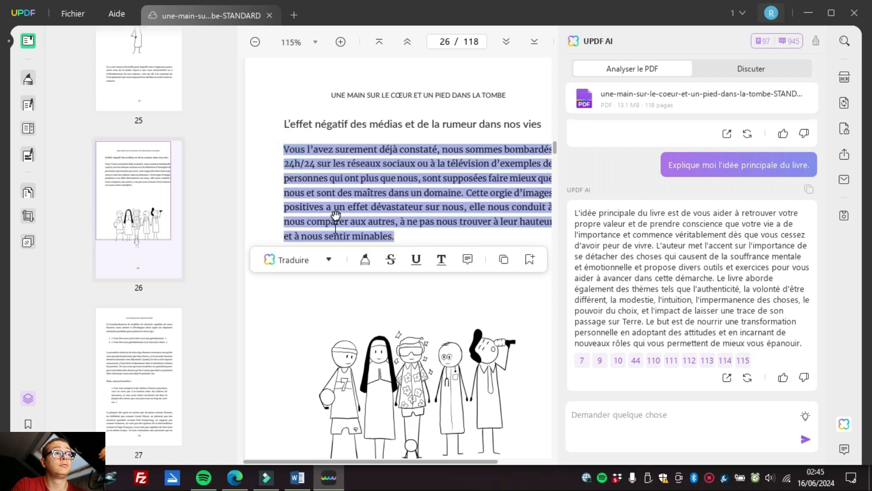
{"action": "left_click", "coordinate": [330, 259]}
{"action": "left_click", "coordinate": [296, 340]}
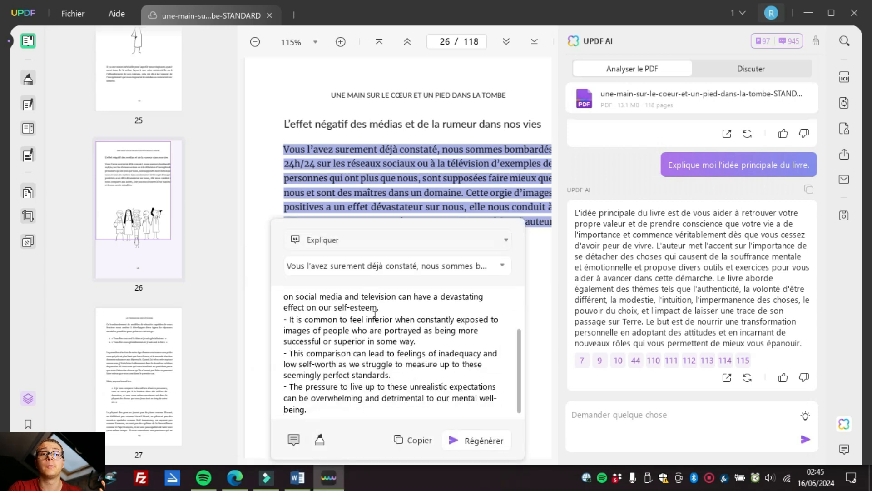
{"action": "left_click", "coordinate": [549, 241]}
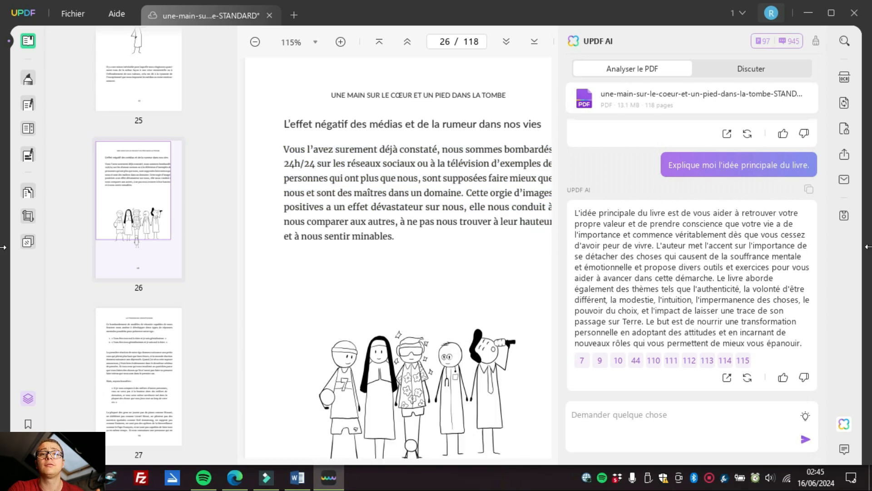
Switch the AI assistant to general chat and ask "Qeul cadeau pour une bonne soeur?".
{"action": "left_click", "coordinate": [754, 69]}
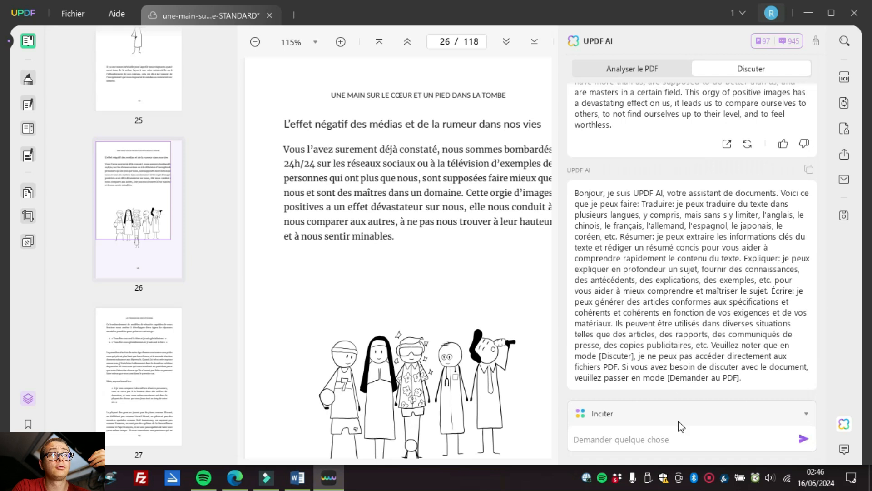
{"action": "left_click", "coordinate": [645, 434]}
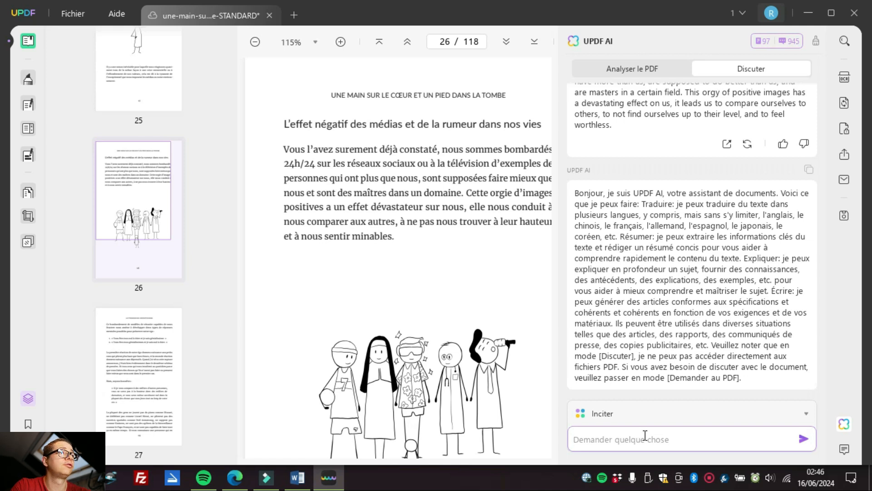
{"action": "type", "text": "Qeul cadeau pour une bonne soeur?"}
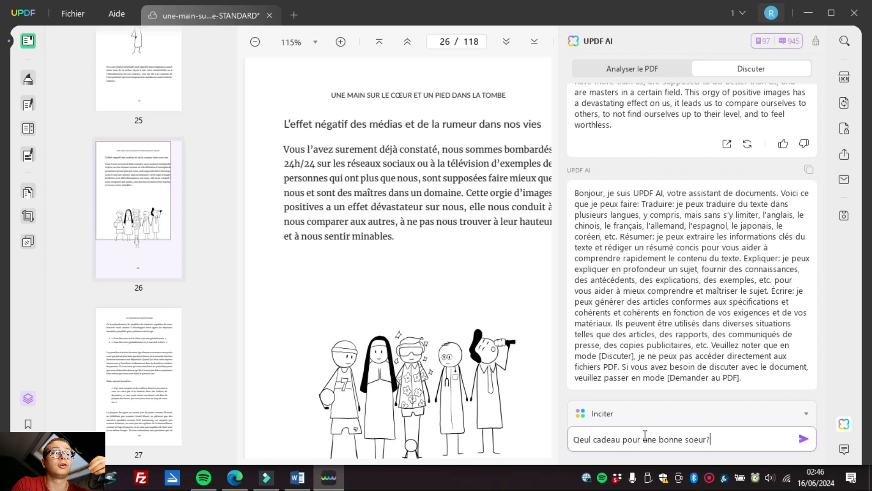
{"action": "key", "text": "Return"}
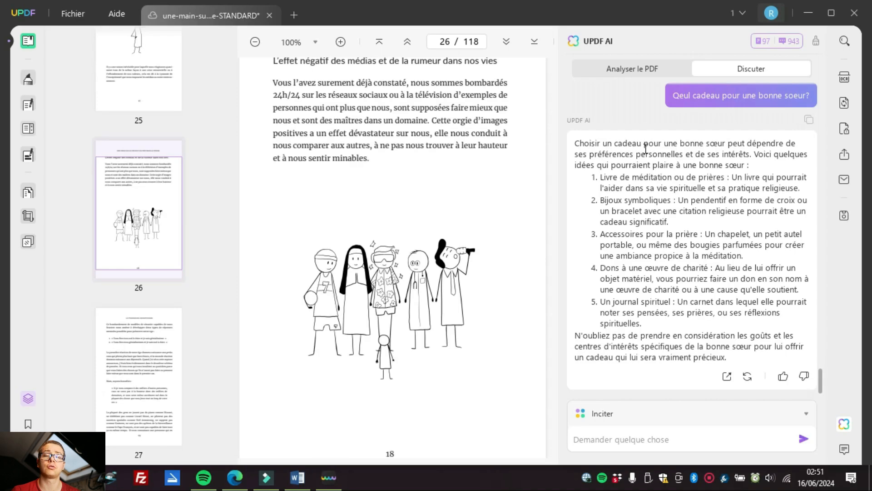
Close the AI assistant and, in comment mode, highlight the heading "L'effet négatif des médias et de la rumeur dans nos vies".
{"action": "left_click", "coordinate": [844, 424]}
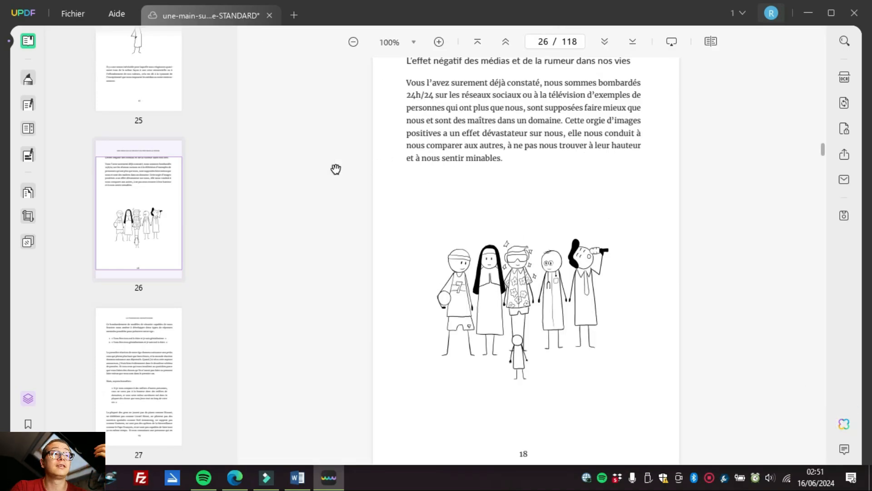
{"action": "left_click", "coordinate": [29, 79]}
{"action": "scroll", "coordinate": [459, 214], "scroll_direction": "up", "scroll_amount": 3}
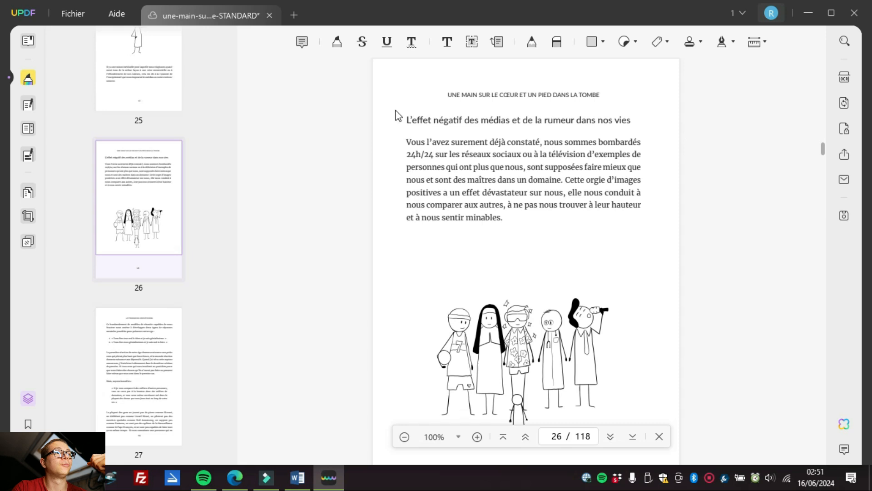
{"action": "left_click", "coordinate": [337, 42]}
{"action": "left_click_drag", "start_coordinate": [405, 120], "coordinate": [636, 120]}
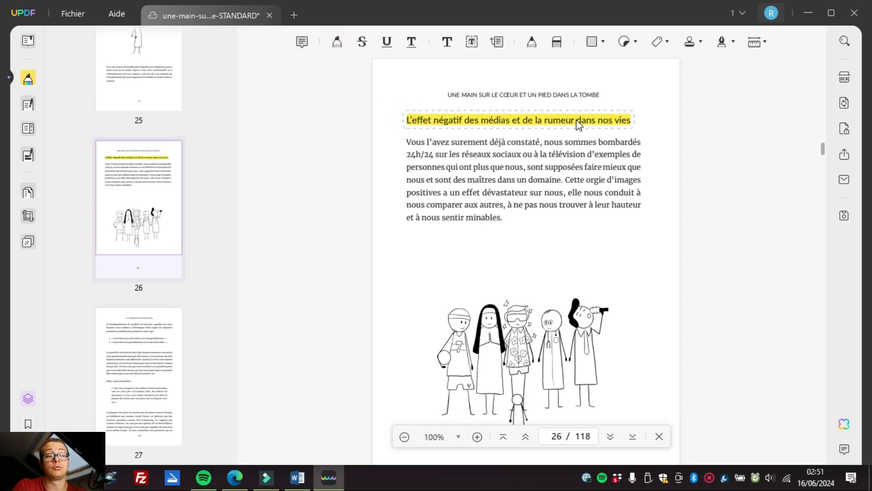
Change the heading's highlight color to purple after trying green.
{"action": "right_click", "coordinate": [470, 129]}
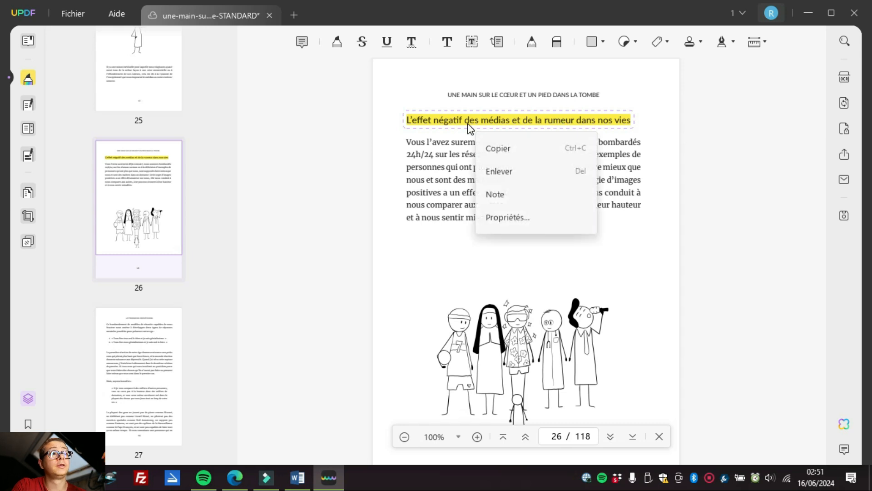
{"action": "left_click", "coordinate": [504, 218]}
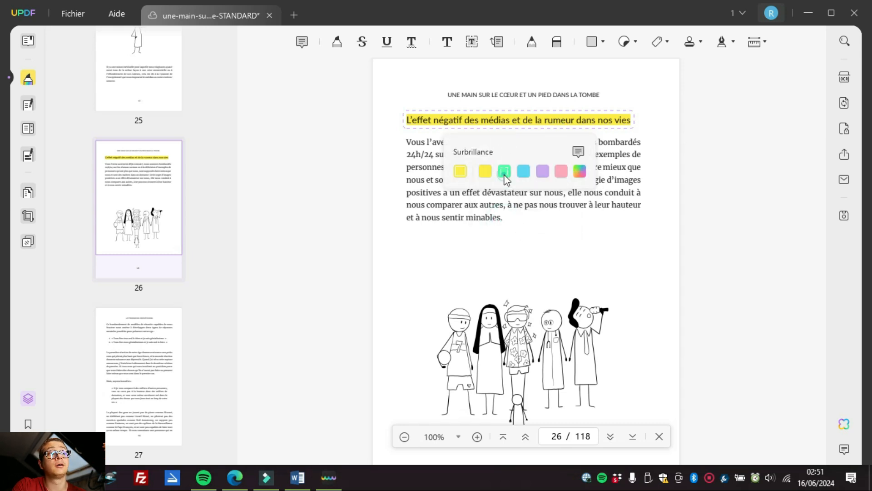
{"action": "left_click", "coordinate": [504, 171]}
{"action": "left_click", "coordinate": [543, 172]}
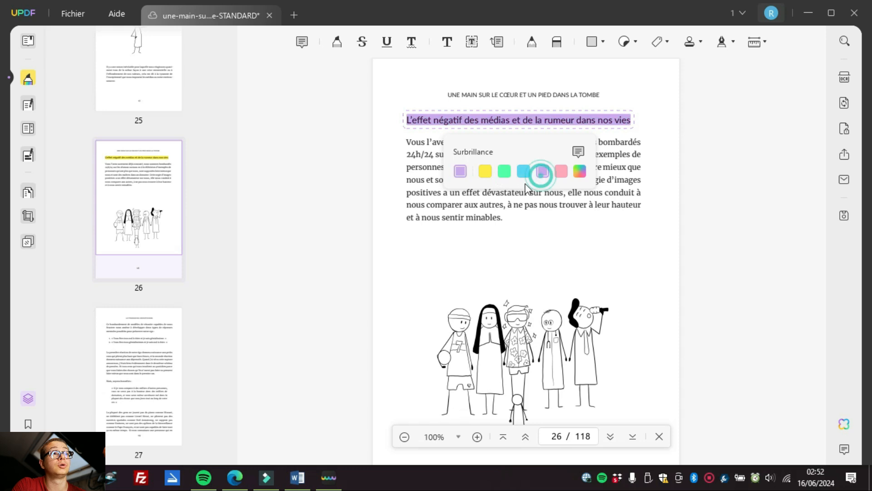
{"action": "left_click", "coordinate": [420, 215]}
Strike through most of the paragraph's first two lines and underline from "qui ont plus que nous" to "Cette orgie".
{"action": "left_click", "coordinate": [360, 46]}
{"action": "left_click_drag", "start_coordinate": [414, 144], "coordinate": [595, 159]}
{"action": "key", "text": "Escape"}
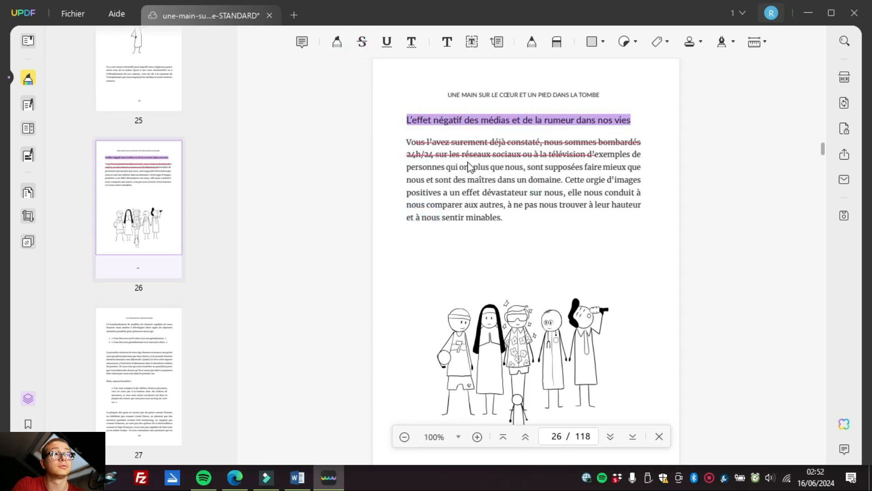
{"action": "left_click", "coordinate": [385, 42]}
{"action": "left_click_drag", "start_coordinate": [435, 185], "coordinate": [597, 183]}
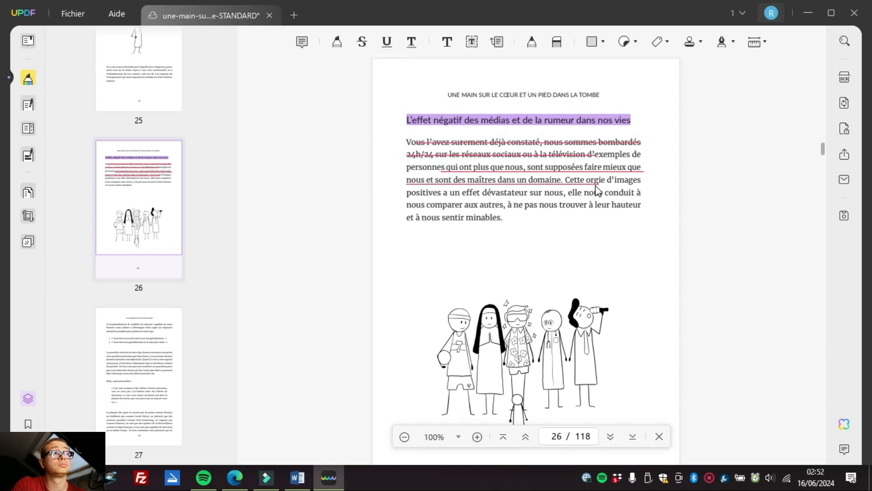
{"action": "left_click", "coordinate": [387, 42]}
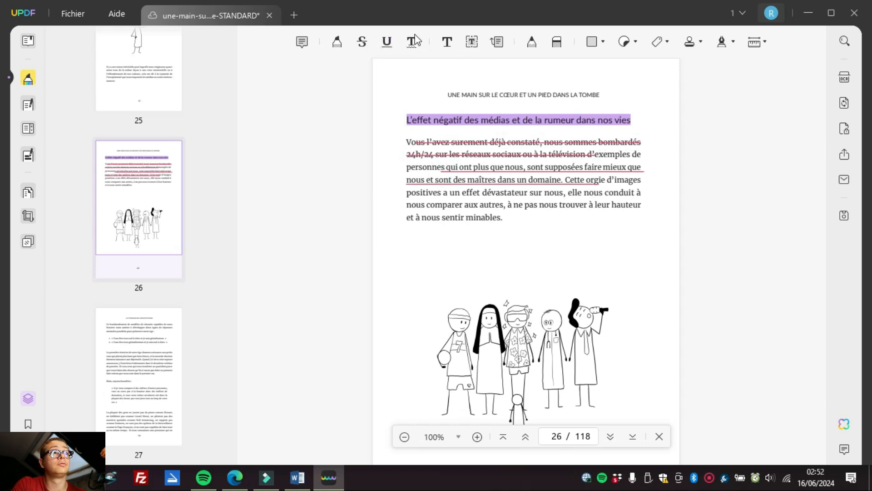
Add the red text comment "ici" below the paragraph and move it onto the nun's face in the drawing.
{"action": "left_click", "coordinate": [446, 43]}
{"action": "left_click", "coordinate": [468, 249]}
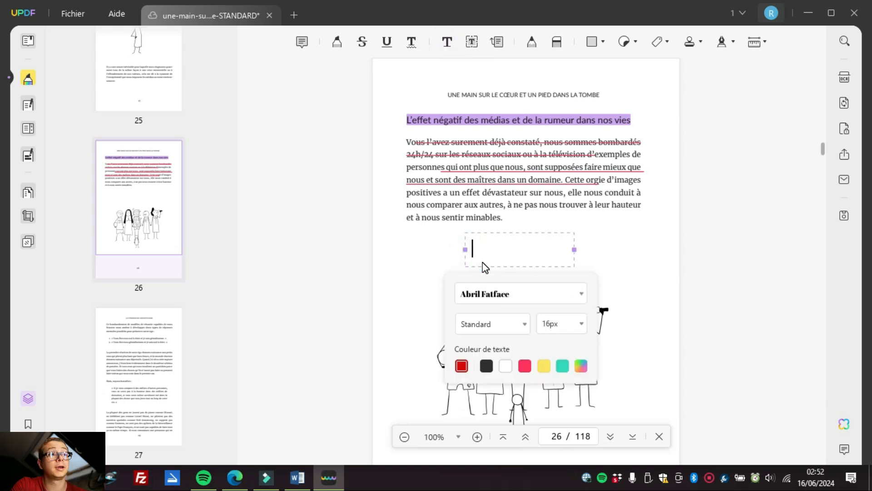
{"action": "type", "text": "ic"}
{"action": "left_click", "coordinate": [649, 238]}
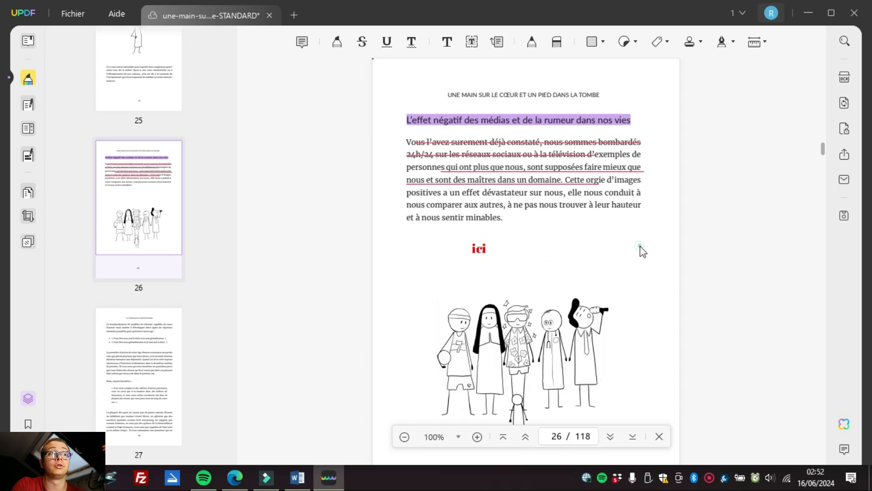
{"action": "left_click", "coordinate": [472, 42]}
{"action": "left_click_drag", "start_coordinate": [535, 244], "coordinate": [549, 314]}
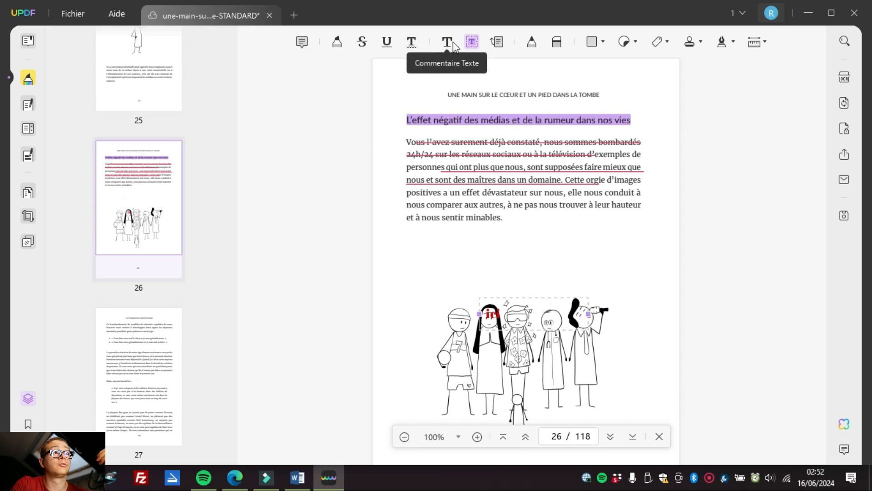
Add a black callout reading "ici" above the drawn characters, with its arrow pointing up toward the paragraph.
{"action": "left_click", "coordinate": [496, 42]}
{"action": "left_click", "coordinate": [484, 236]}
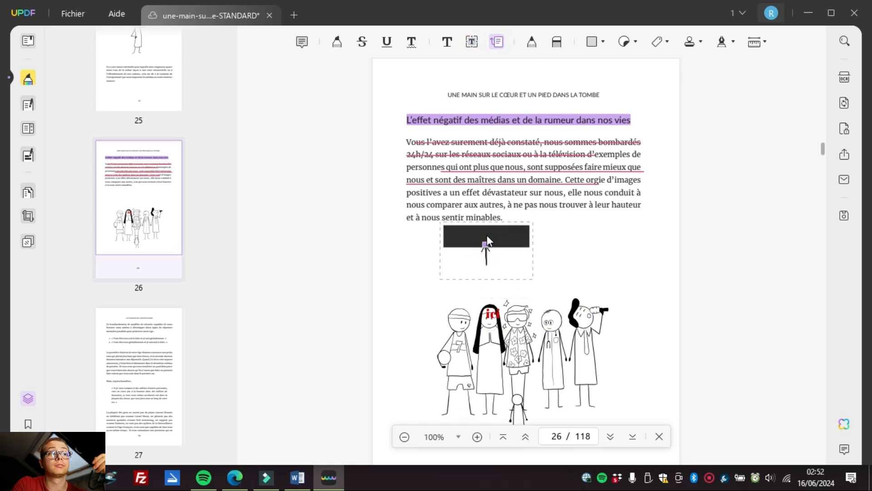
{"action": "left_click_drag", "start_coordinate": [488, 231], "coordinate": [539, 285]}
{"action": "left_click", "coordinate": [539, 284]}
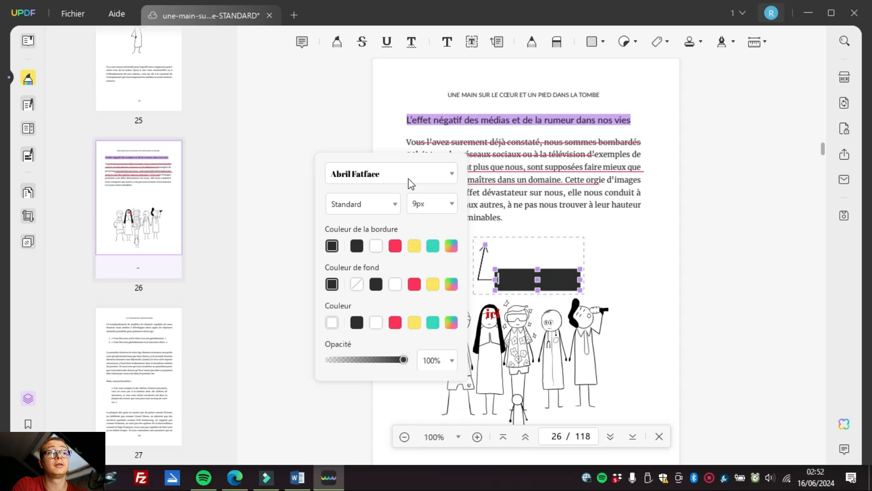
{"action": "type", "text": "ici"}
{"action": "left_click", "coordinate": [619, 249]}
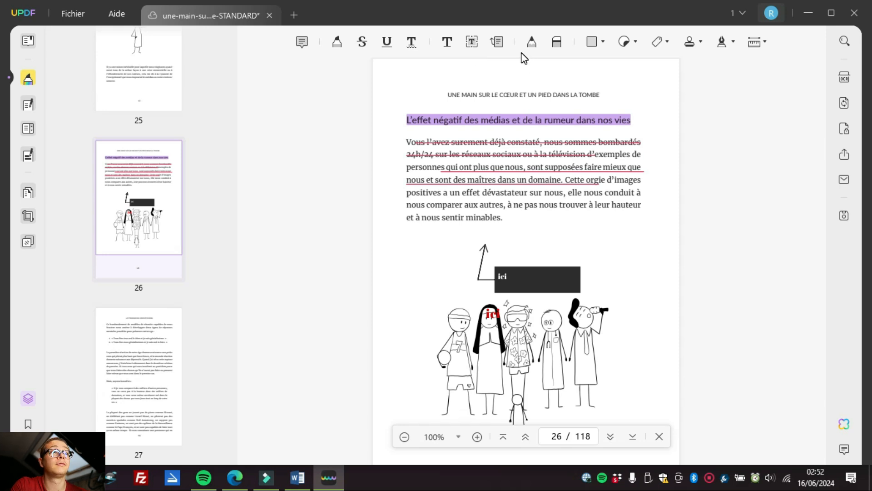
With the pencil, circle the head of the spyglass character, scribble around the ball and draw an arrow up to the paragraph's last line.
{"action": "left_click", "coordinate": [530, 43]}
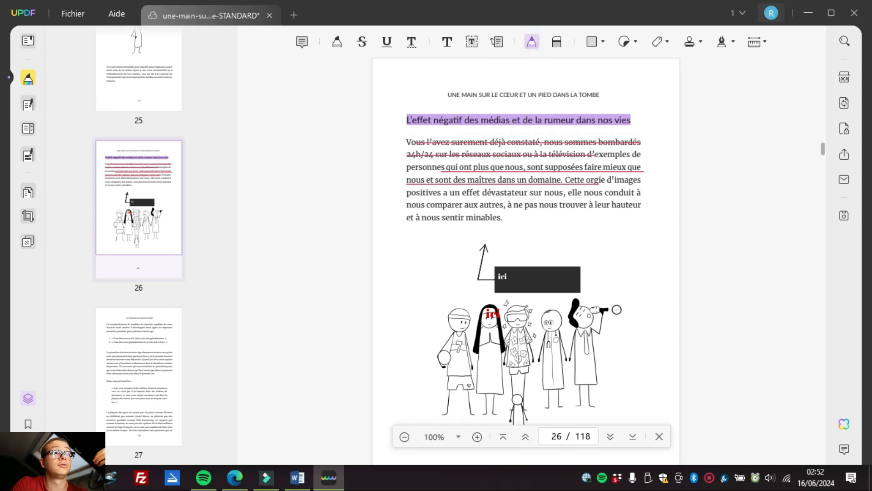
{"action": "mouse_move", "coordinate": [596, 295]}
{"action": "left_mouse_down"}
{"action": "mouse_move", "coordinate": [629, 302]}
{"action": "mouse_move", "coordinate": [614, 349]}
{"action": "mouse_move", "coordinate": [586, 307]}
{"action": "mouse_move", "coordinate": [606, 298]}
{"action": "left_mouse_up"}
{"action": "left_click_drag", "start_coordinate": [439, 350], "coordinate": [440, 368]}
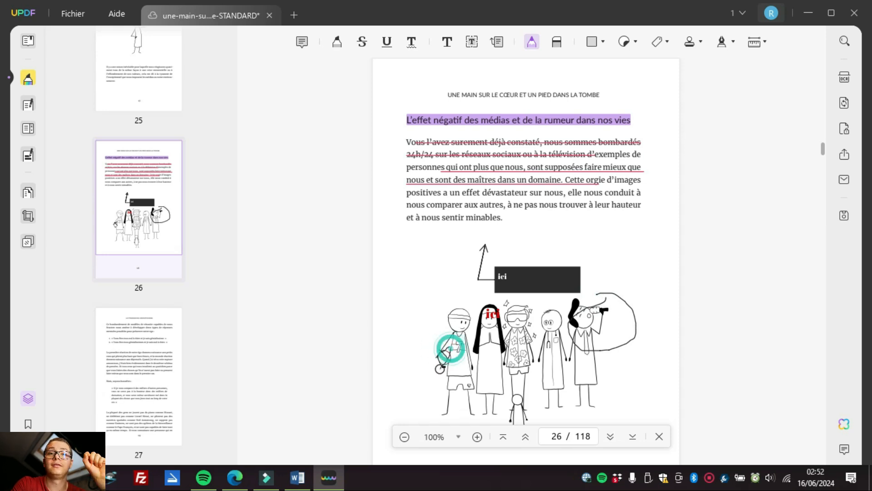
{"action": "key", "text": "Escape"}
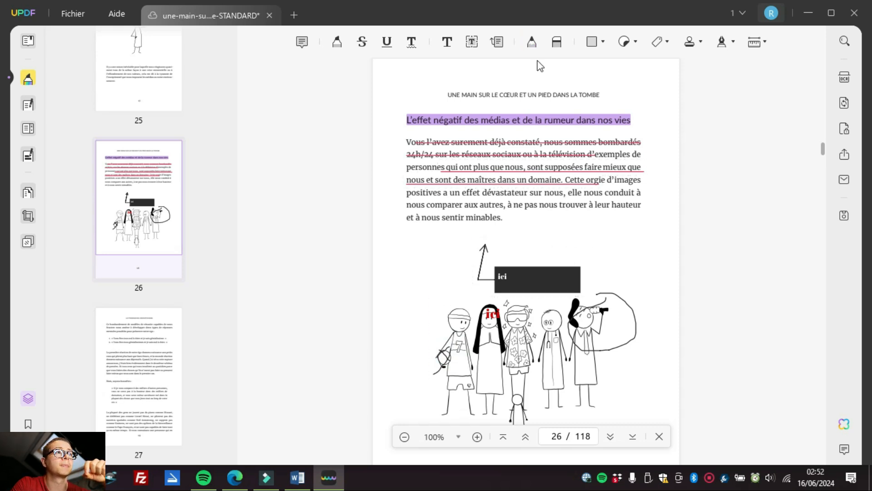
{"action": "left_click", "coordinate": [531, 41]}
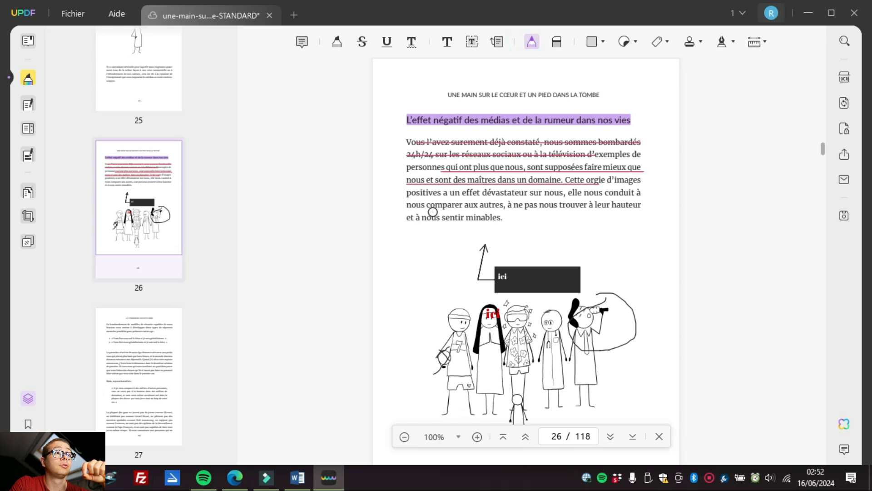
{"action": "mouse_move", "coordinate": [406, 268]}
{"action": "left_mouse_down"}
{"action": "mouse_move", "coordinate": [414, 227]}
{"action": "mouse_move", "coordinate": [421, 243]}
{"action": "left_mouse_up"}
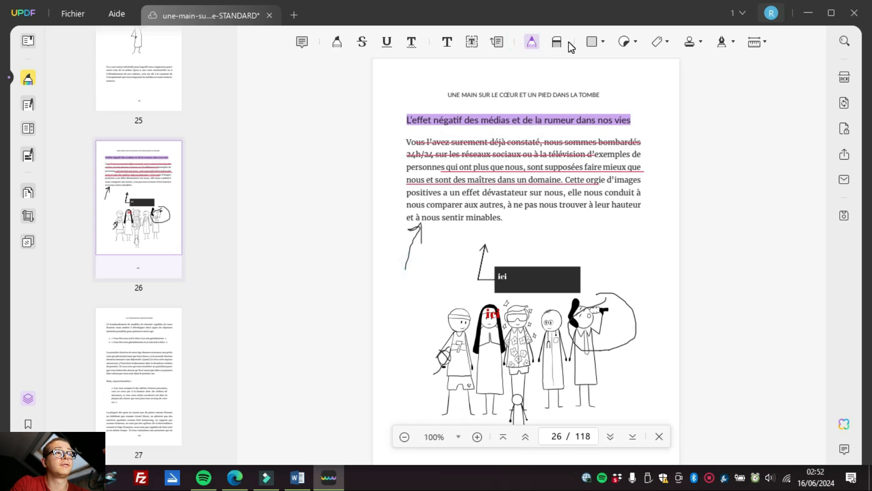
Place the yellow arrow sticker from the Pointeur set just left of the black callout.
{"action": "left_click", "coordinate": [632, 42]}
{"action": "left_click", "coordinate": [634, 45]}
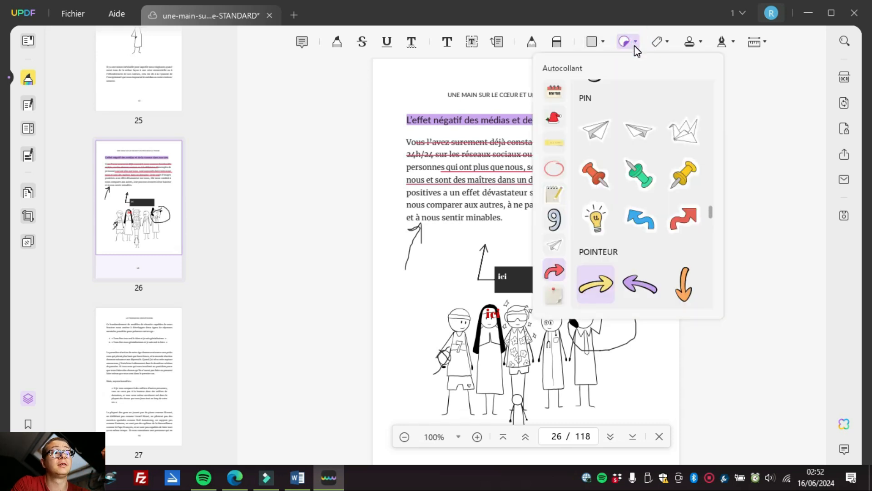
{"action": "left_click", "coordinate": [591, 284]}
{"action": "left_click", "coordinate": [415, 287]}
{"action": "left_click_drag", "start_coordinate": [450, 238], "coordinate": [422, 268]}
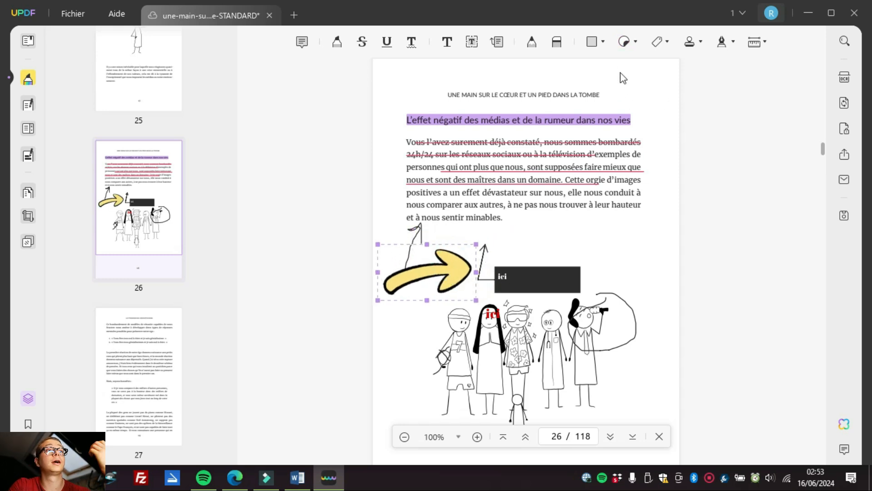
Attach the file faites-ce-qui-vous-rend-heureux-STANDARD_page3_image.png to the page, above and right of the black callout.
{"action": "left_click", "coordinate": [664, 43]}
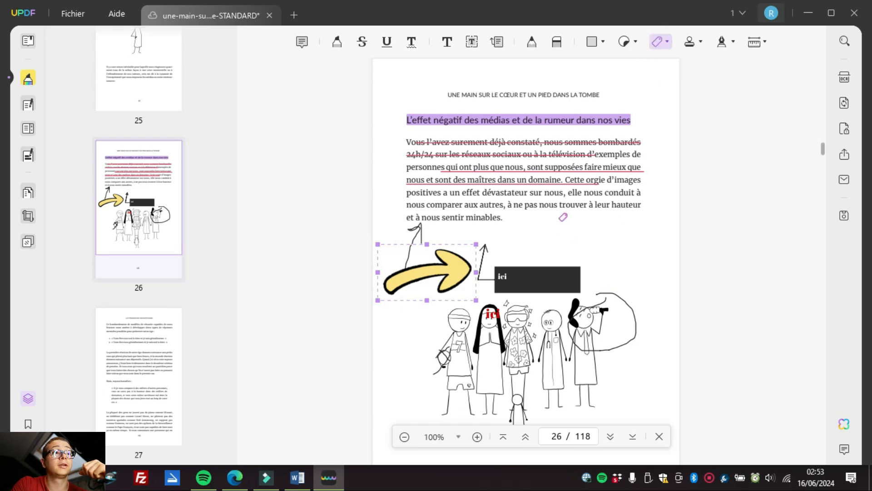
{"action": "left_click", "coordinate": [591, 235]}
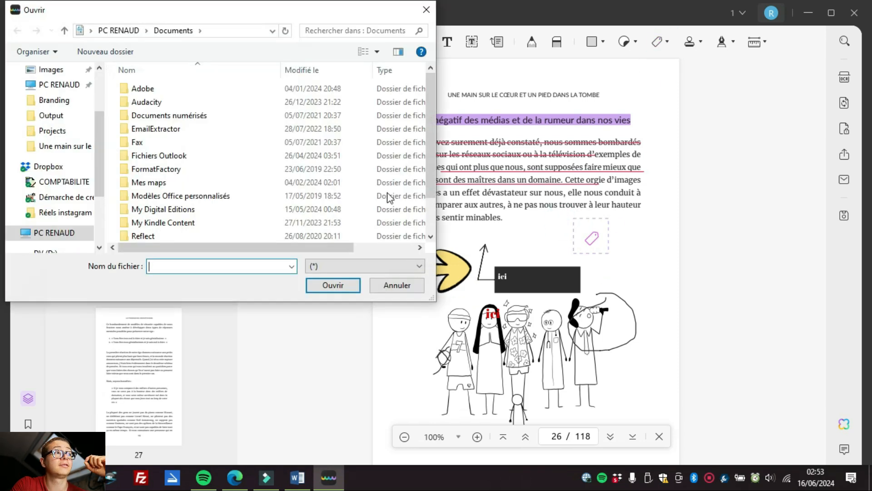
{"action": "left_click_drag", "start_coordinate": [427, 100], "coordinate": [435, 155]}
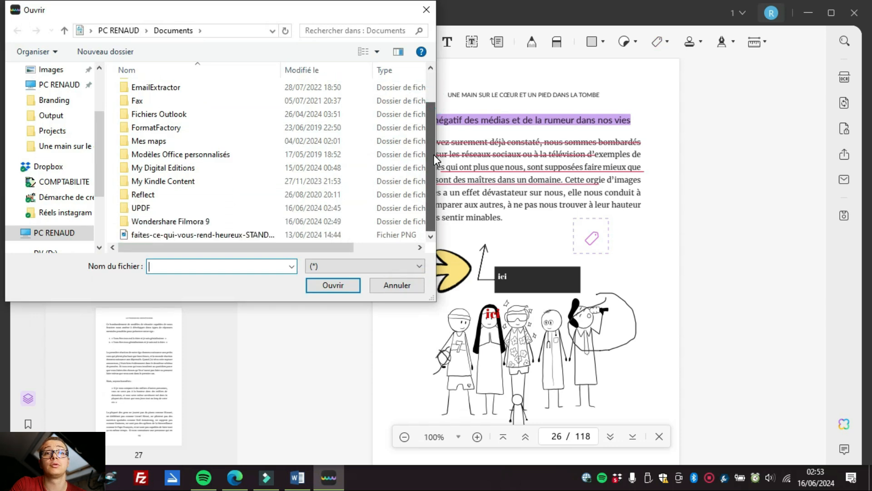
{"action": "left_click", "coordinate": [254, 235]}
{"action": "left_click", "coordinate": [334, 285]}
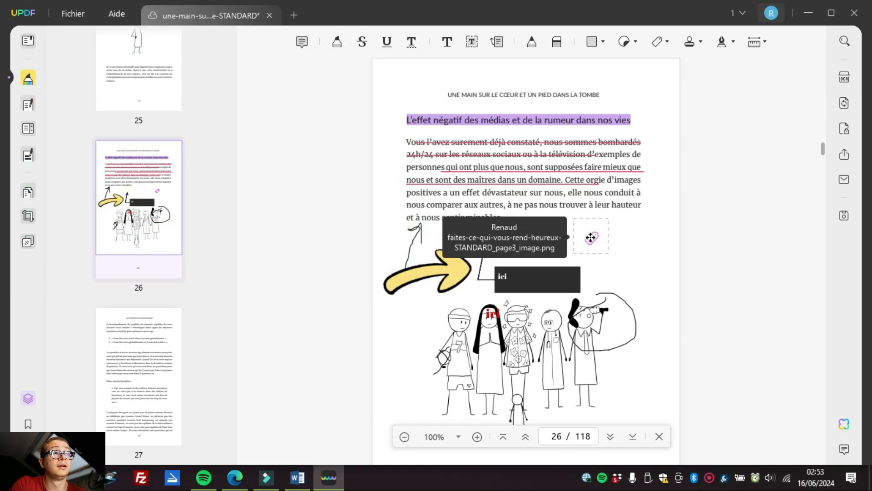
Nudge the attachment marker slightly upward and review the document's list of attachments.
{"action": "mouse_move", "coordinate": [591, 236]}
{"action": "left_mouse_down"}
{"action": "mouse_move", "coordinate": [586, 231]}
{"action": "mouse_move", "coordinate": [588, 239]}
{"action": "left_mouse_up"}
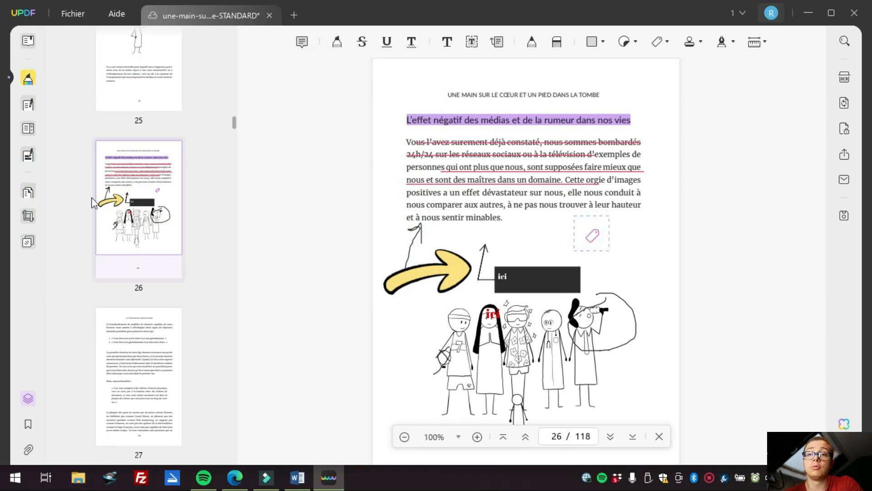
{"action": "left_click", "coordinate": [29, 450]}
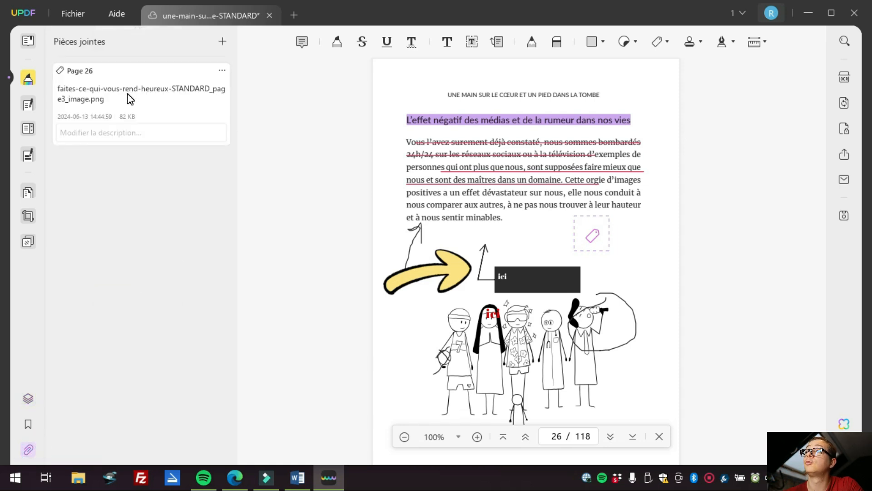
{"action": "left_click", "coordinate": [30, 79]}
{"action": "left_click", "coordinate": [32, 79]}
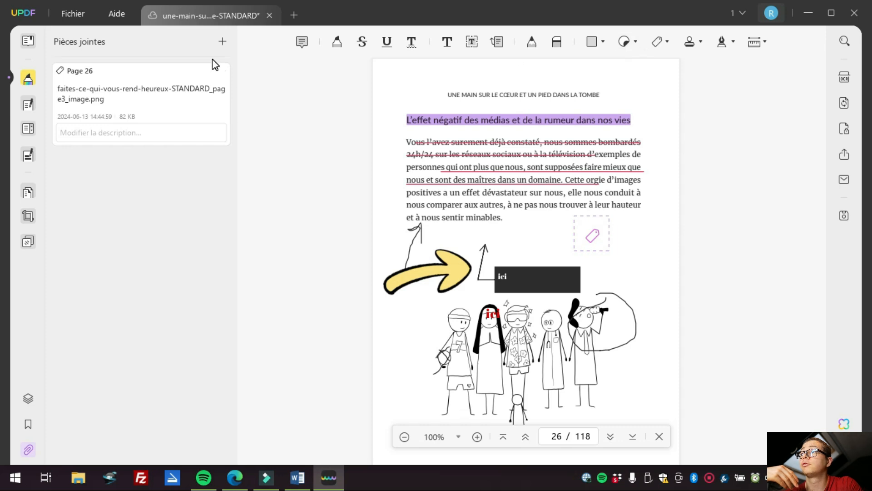
{"action": "left_click", "coordinate": [27, 41]}
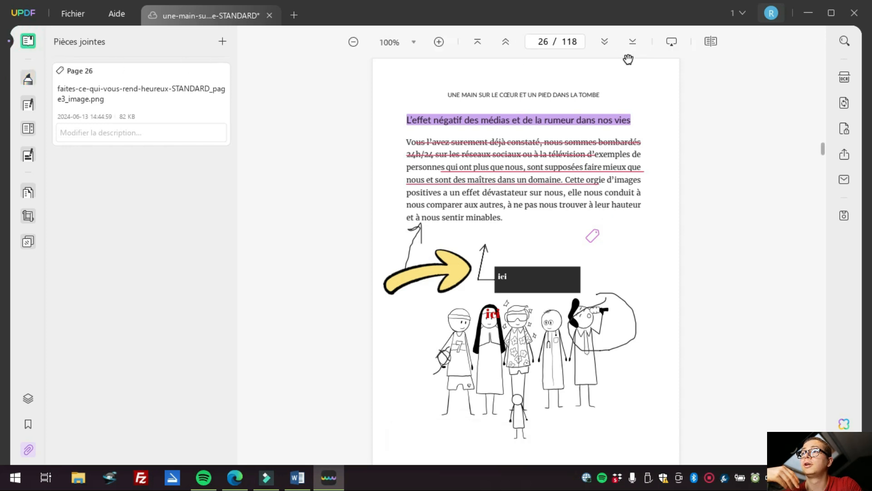
{"action": "left_click", "coordinate": [28, 79]}
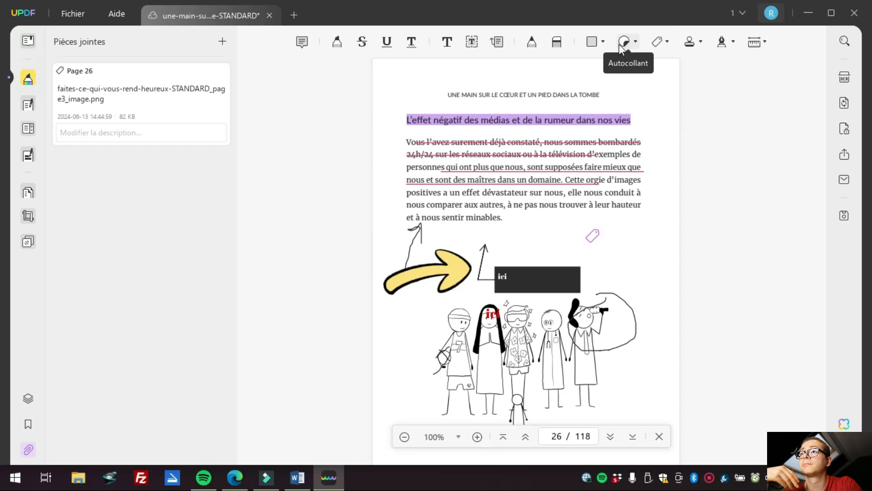
{"action": "left_click", "coordinate": [27, 449]}
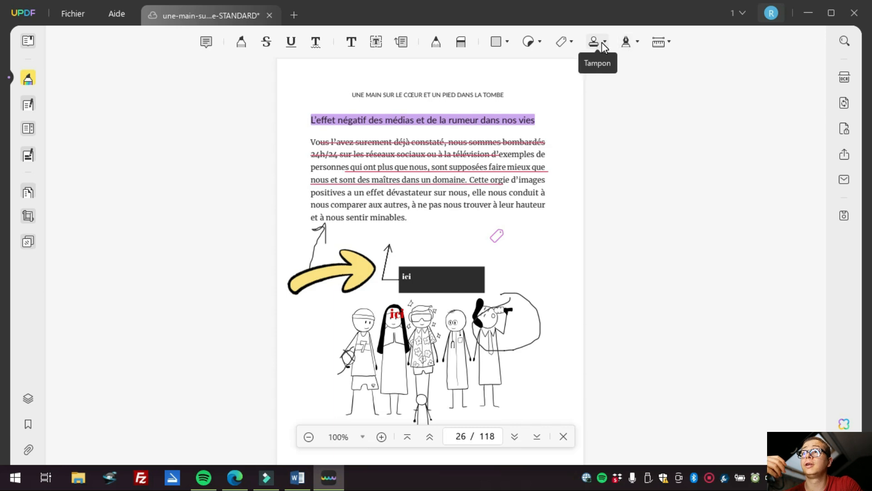
Place the green APPROUVÉ stamp beneath the drawn characters on page 26, just above the page number.
{"action": "left_click", "coordinate": [602, 43]}
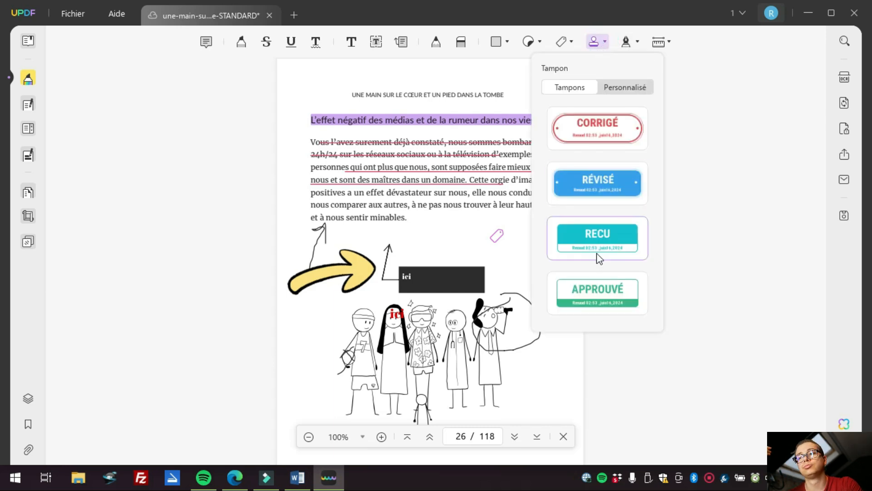
{"action": "left_click", "coordinate": [605, 290]}
{"action": "scroll", "coordinate": [397, 254], "scroll_direction": "down", "scroll_amount": 7}
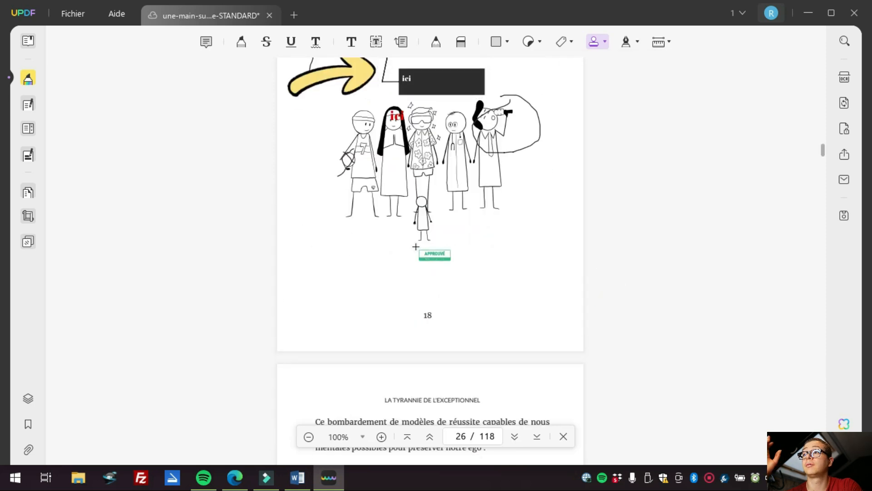
{"action": "left_click", "coordinate": [330, 134]}
{"action": "left_click_drag", "start_coordinate": [335, 147], "coordinate": [419, 146]}
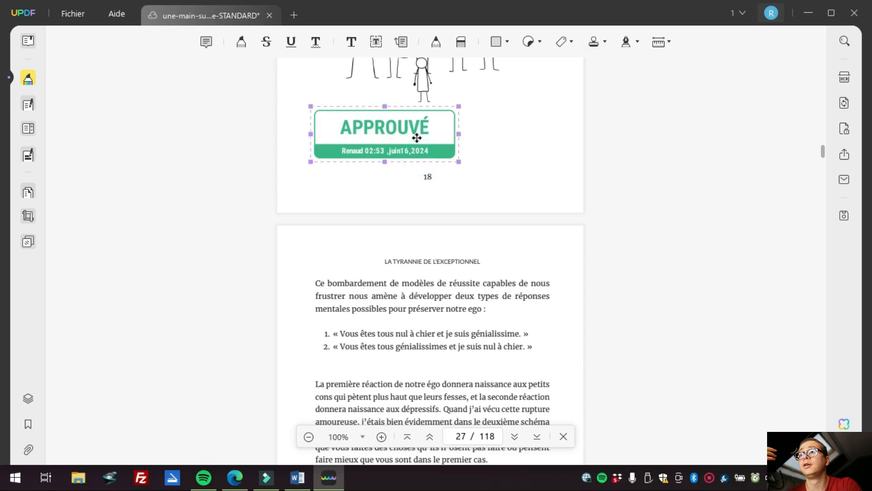
{"action": "scroll", "coordinate": [415, 140], "scroll_direction": "up", "scroll_amount": 3}
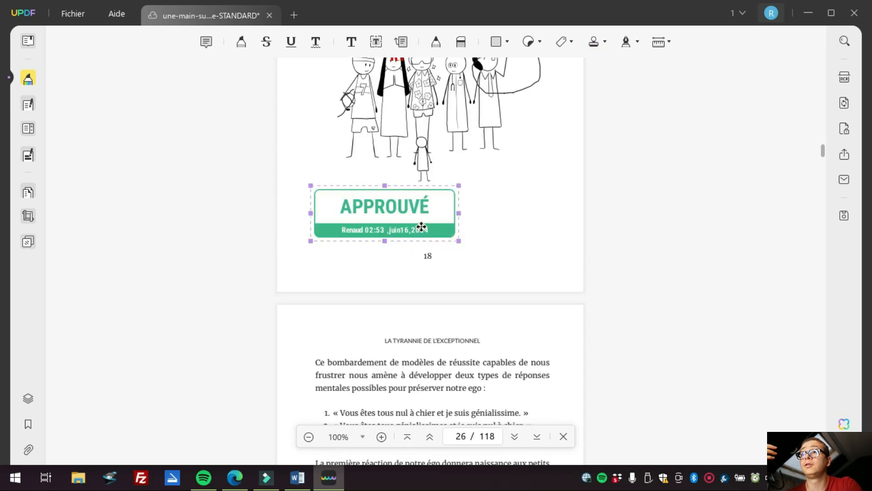
Start a custom stamp with the circular template and the text "Votre tampon".
{"action": "left_click", "coordinate": [605, 41]}
{"action": "left_click", "coordinate": [593, 45]}
{"action": "left_click", "coordinate": [599, 44]}
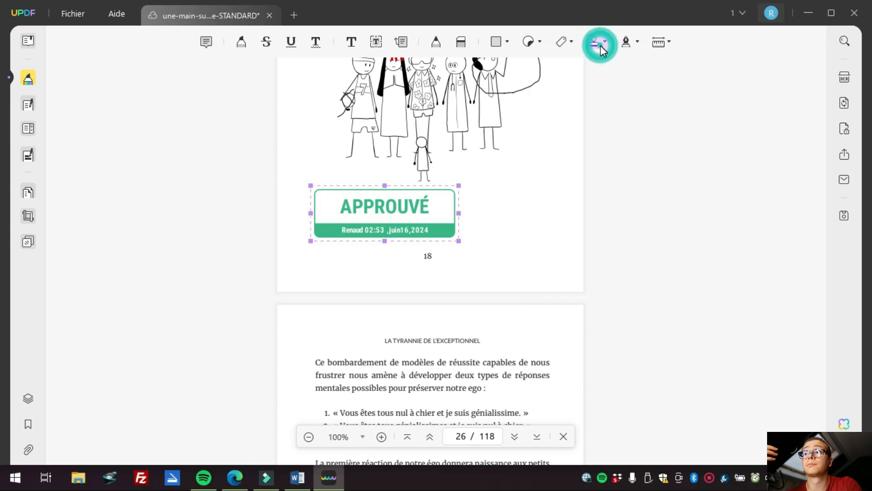
{"action": "left_click", "coordinate": [635, 87]}
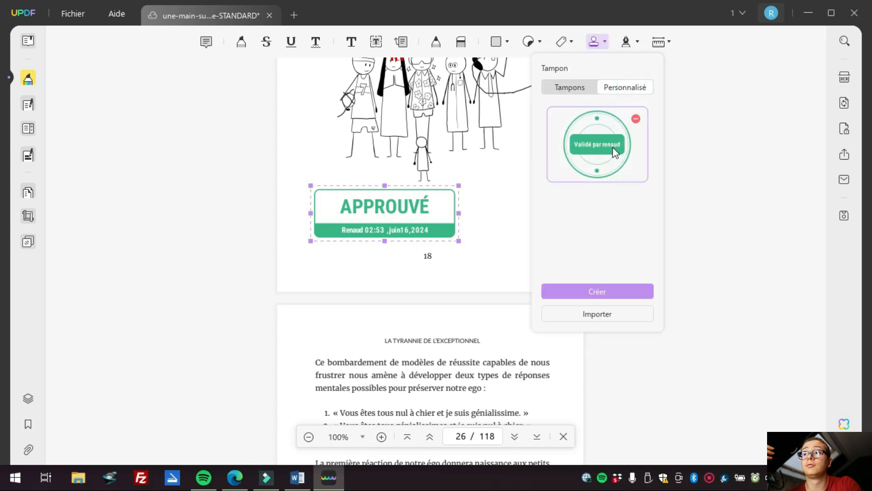
{"action": "left_click", "coordinate": [590, 289]}
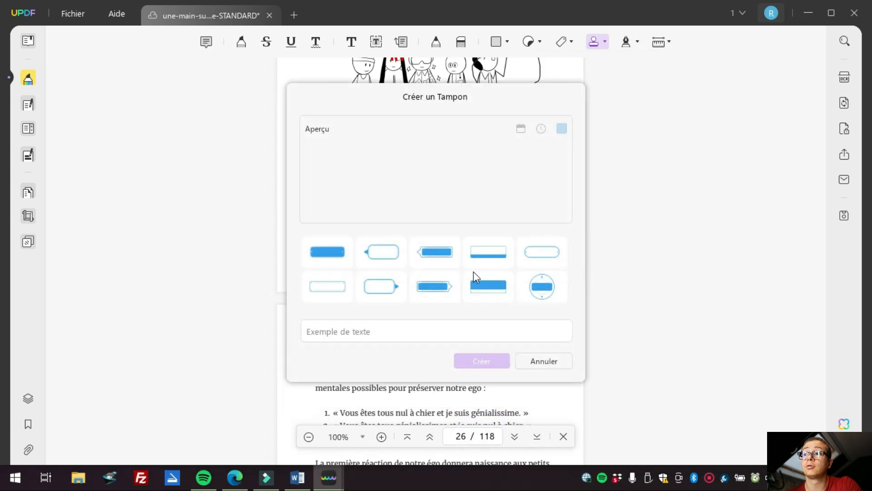
{"action": "left_click", "coordinate": [540, 279]}
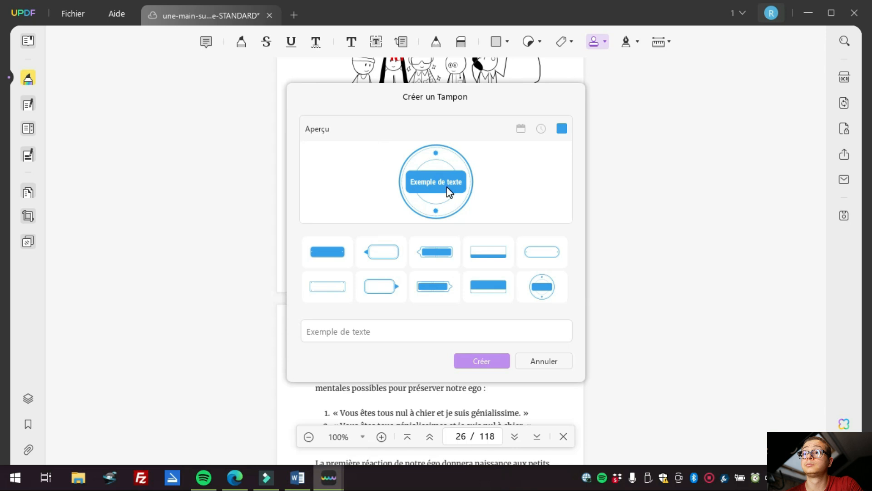
{"action": "left_click", "coordinate": [435, 328]}
{"action": "type", "text": "Votre tamp"}
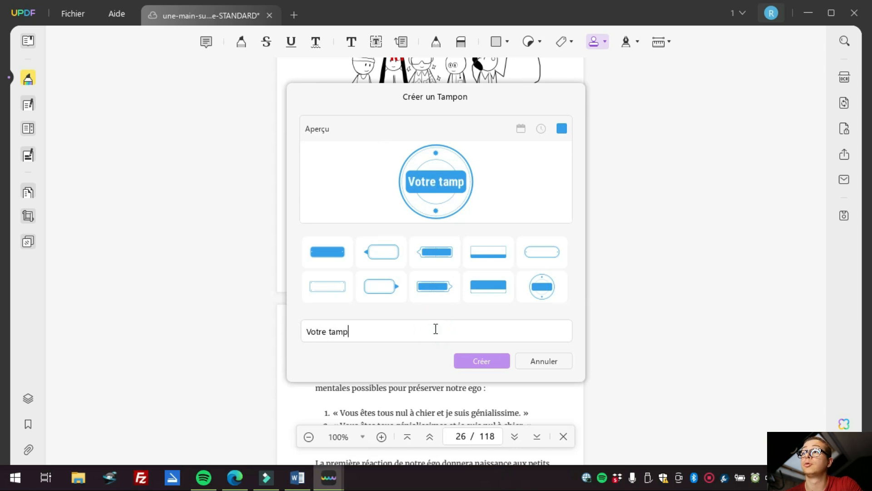
{"action": "type", "text": "on"}
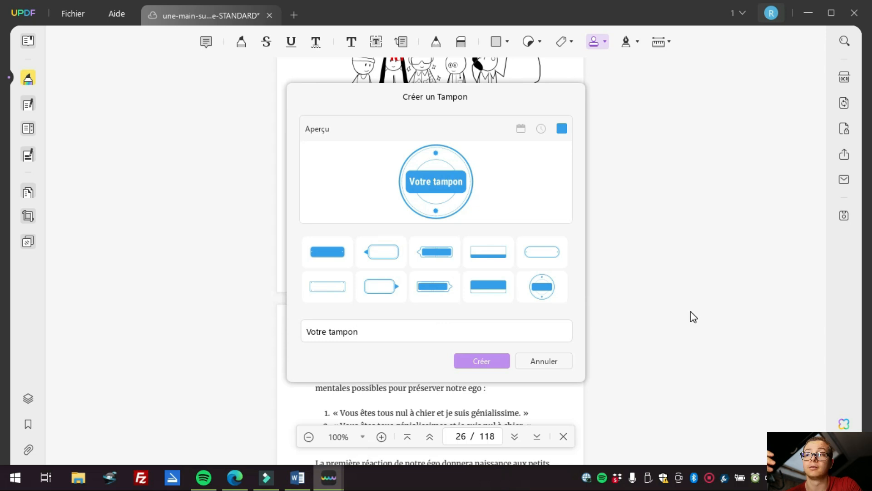
Preview the custom stamp in green and set its colour to red.
{"action": "left_click", "coordinate": [562, 128]}
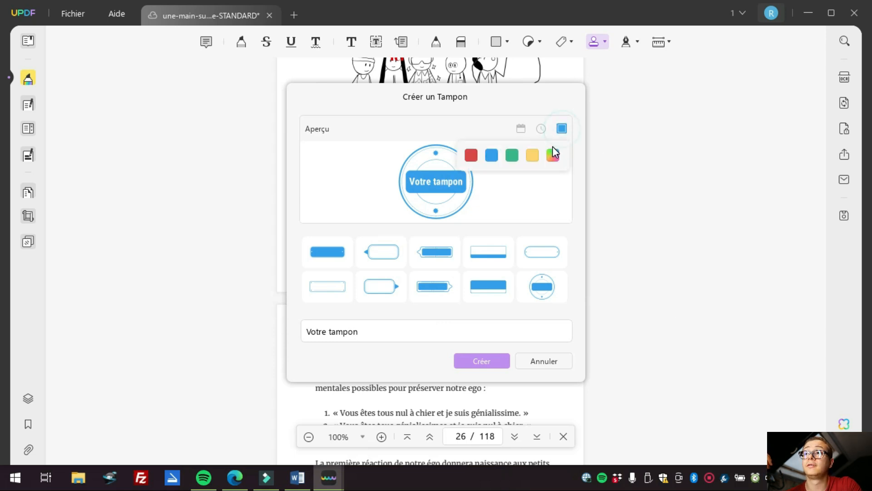
{"action": "left_click", "coordinate": [512, 156]}
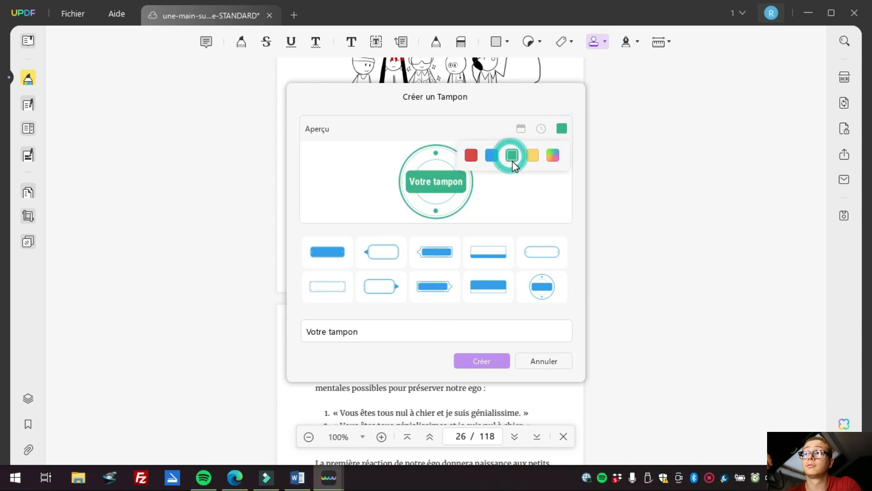
{"action": "left_click", "coordinate": [472, 157]}
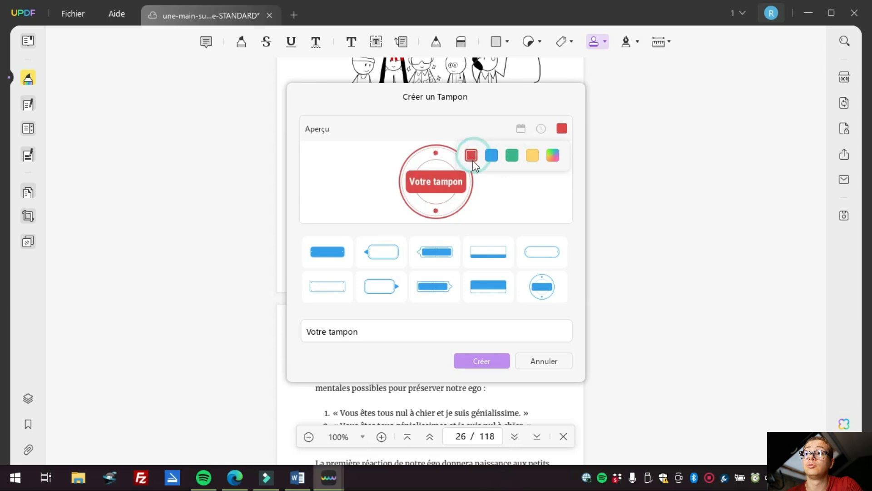
Replace the custom stamp's text with "Refusé !" and place the created stamp to the right of the APPROUVÉ stamp.
{"action": "left_click", "coordinate": [387, 335]}
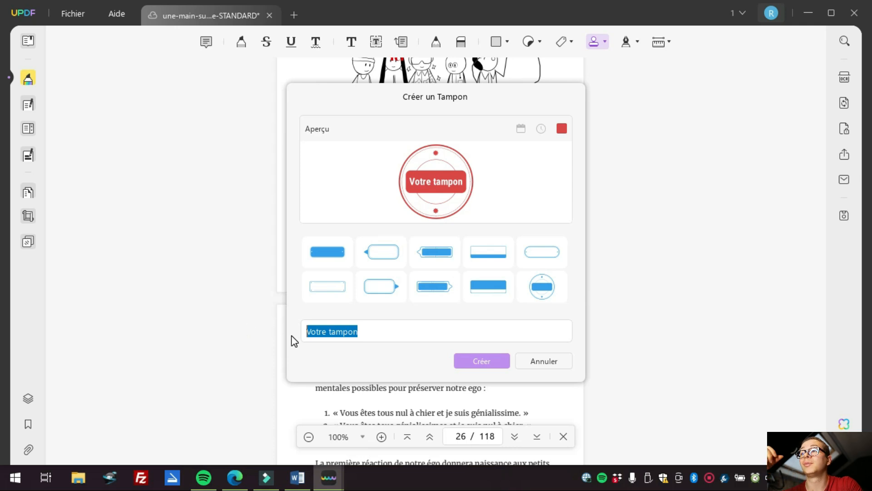
{"action": "left_click", "coordinate": [378, 331]}
{"action": "mouse_move", "coordinate": [377, 331]}
{"action": "left_mouse_down"}
{"action": "mouse_move", "coordinate": [275, 331]}
{"action": "mouse_move", "coordinate": [362, 331]}
{"action": "left_mouse_up"}
{"action": "key", "text": "BackSpace"}
{"action": "key", "text": "BackSpace"}
{"action": "key", "text": "BackSpace"}
{"action": "key", "text": "BackSpace"}
{"action": "key", "text": "BackSpace"}
{"action": "key", "text": "BackSpace"}
{"action": "key", "text": "BackSpace"}
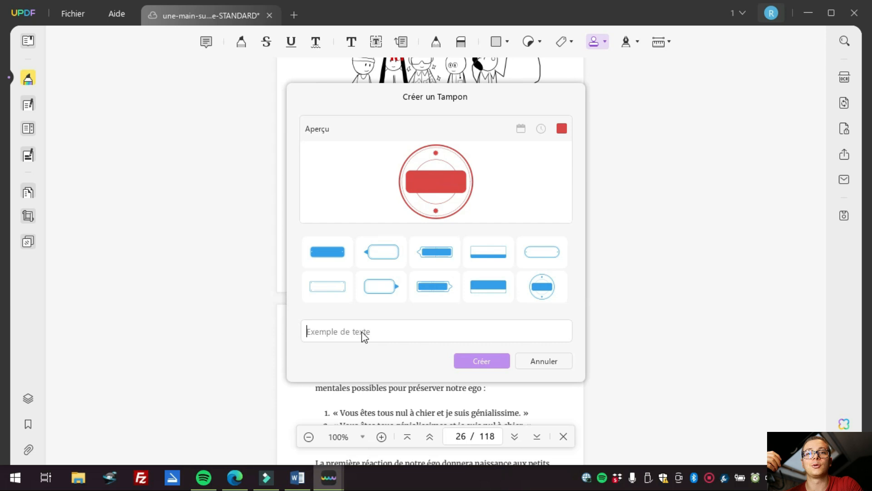
{"action": "type", "text": "Refusé !"}
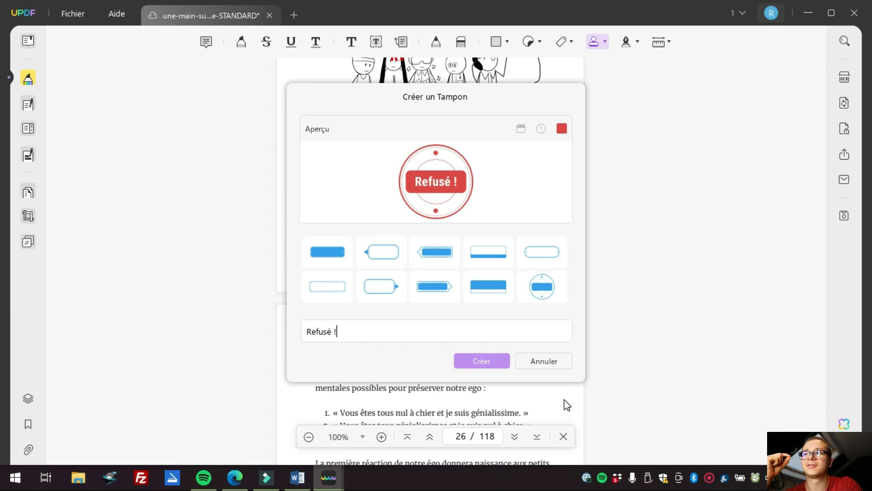
{"action": "left_click", "coordinate": [499, 367]}
{"action": "left_click", "coordinate": [500, 205]}
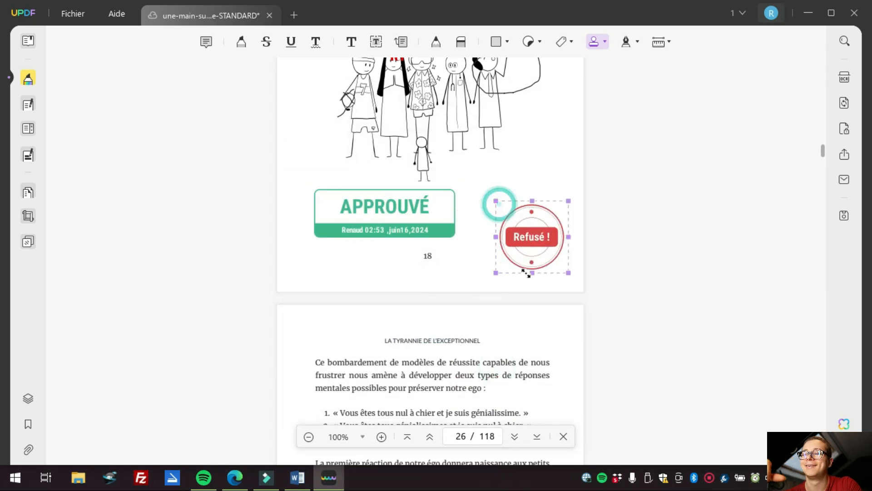
Delete the saved signature and create a new hand-drawn one made of two initials with a long sweeping tail.
{"action": "left_click", "coordinate": [636, 42]}
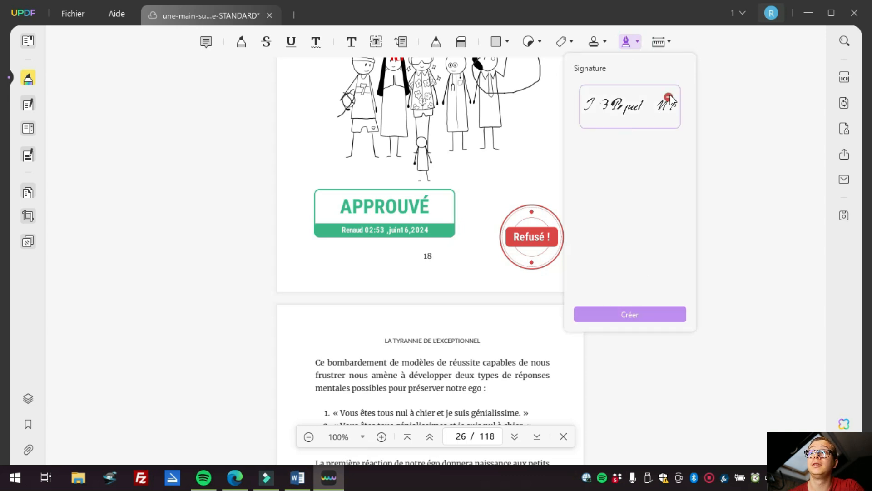
{"action": "left_click", "coordinate": [670, 96]}
{"action": "left_click", "coordinate": [629, 317]}
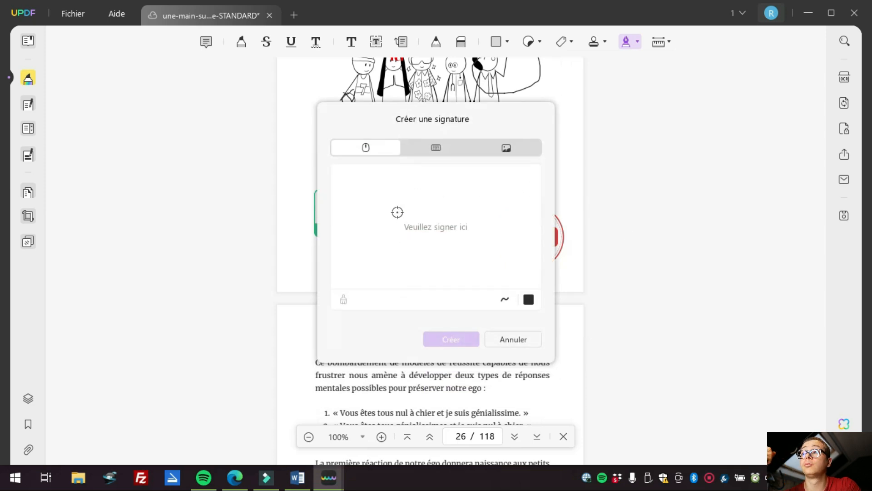
{"action": "mouse_move", "coordinate": [383, 240]}
{"action": "left_mouse_down"}
{"action": "mouse_move", "coordinate": [380, 209]}
{"action": "mouse_move", "coordinate": [399, 238]}
{"action": "left_mouse_up"}
{"action": "mouse_move", "coordinate": [416, 203]}
{"action": "left_mouse_down"}
{"action": "mouse_move", "coordinate": [417, 238]}
{"action": "mouse_move", "coordinate": [430, 204]}
{"action": "mouse_move", "coordinate": [328, 271]}
{"action": "left_mouse_up"}
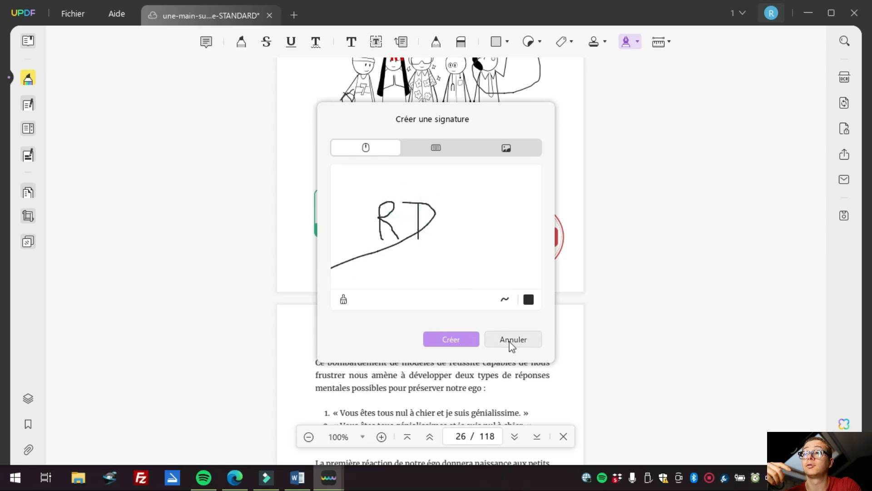
{"action": "left_click", "coordinate": [456, 344]}
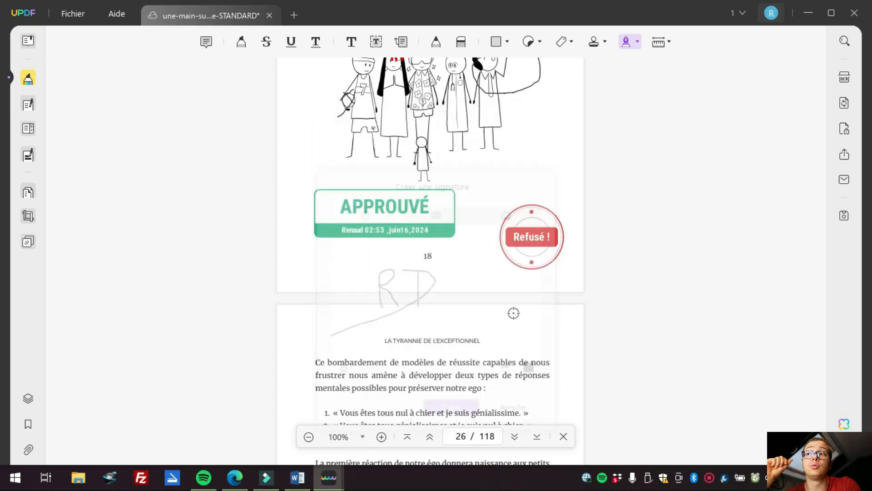
Place the new signature on page 26 and move it just below the APPROUVÉ stamp, left of the page number.
{"action": "left_click", "coordinate": [478, 160]}
{"action": "left_click", "coordinate": [561, 195]}
{"action": "key", "text": "Delete"}
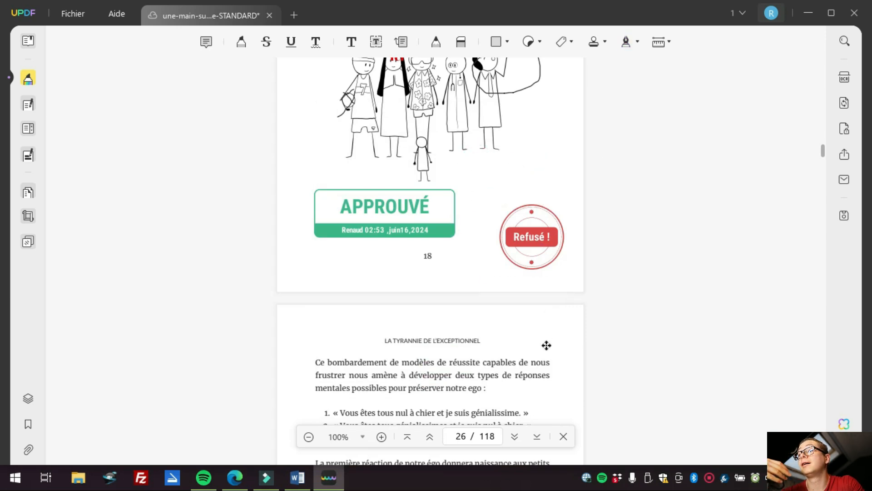
{"action": "key", "text": "ctrl+z"}
{"action": "scroll", "coordinate": [522, 153], "scroll_direction": "down", "scroll_amount": 3}
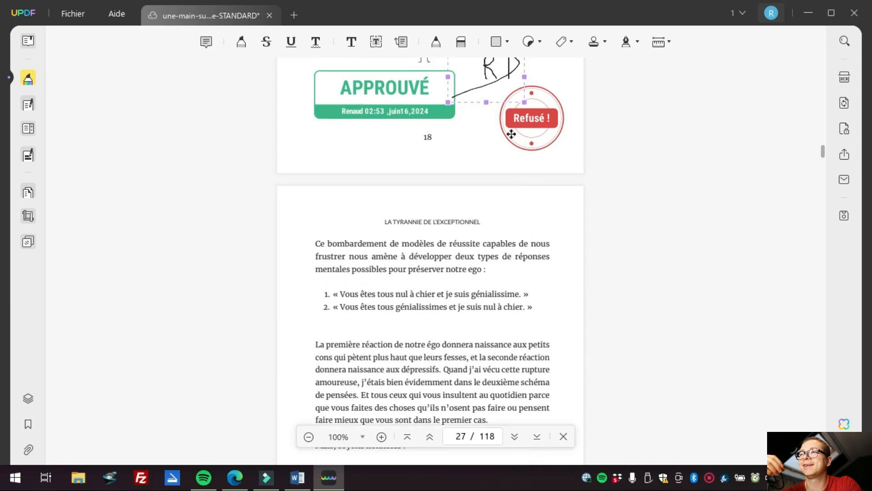
{"action": "mouse_move", "coordinate": [494, 89]}
{"action": "left_mouse_down"}
{"action": "mouse_move", "coordinate": [327, 323]}
{"action": "mouse_move", "coordinate": [437, 160]}
{"action": "mouse_move", "coordinate": [315, 151]}
{"action": "mouse_move", "coordinate": [347, 158]}
{"action": "left_mouse_up"}
{"action": "scroll", "coordinate": [575, 170], "scroll_direction": "up", "scroll_amount": 3}
{"action": "left_click", "coordinate": [510, 148]}
Start a new signature from an image and open the file selection for it.
{"action": "left_click", "coordinate": [634, 44]}
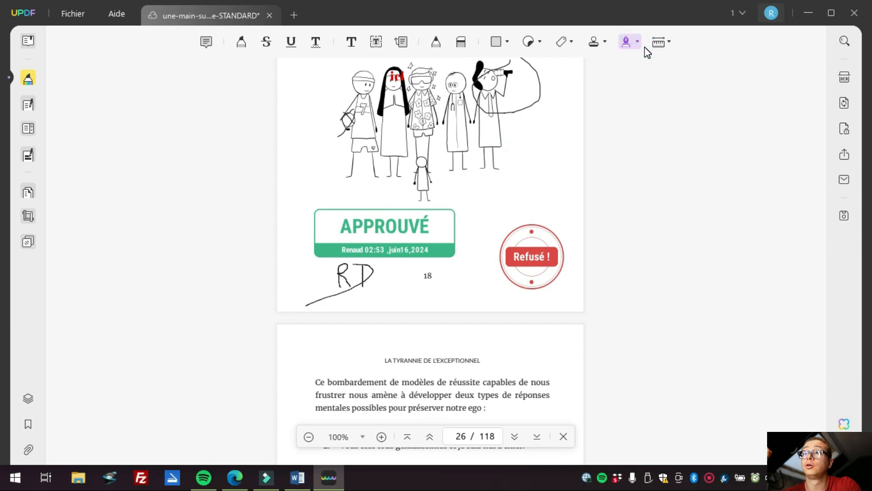
{"action": "left_click", "coordinate": [637, 46]}
{"action": "left_click", "coordinate": [638, 45]}
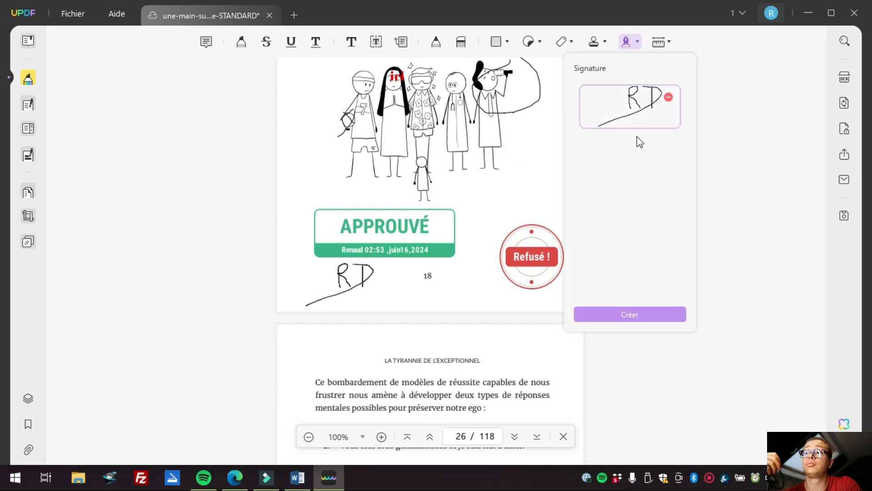
{"action": "mouse_move", "coordinate": [663, 99]}
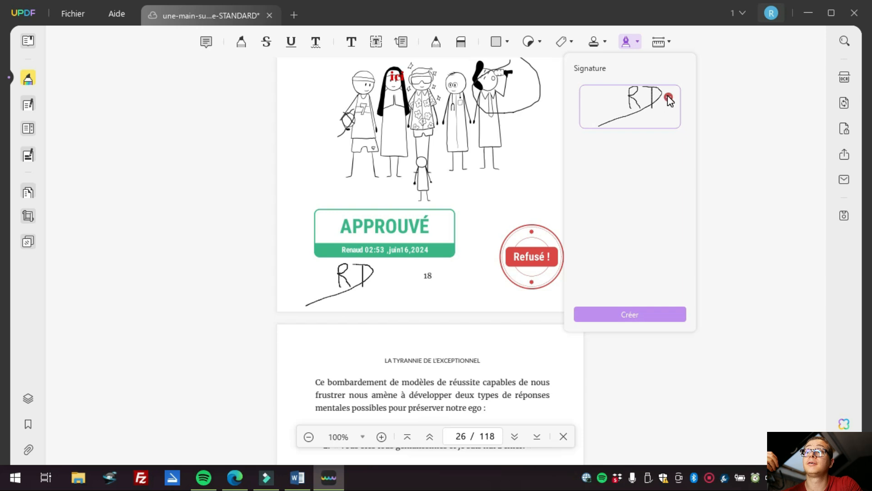
{"action": "left_click", "coordinate": [632, 315]}
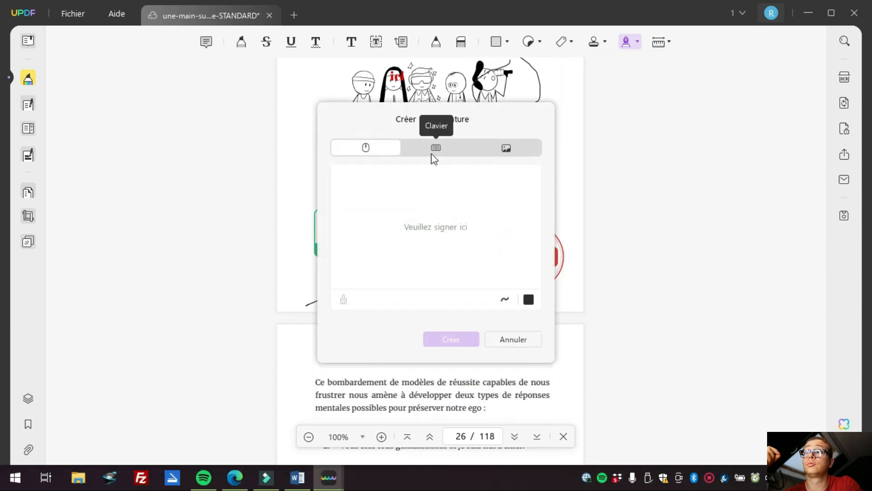
{"action": "left_click", "coordinate": [497, 150]}
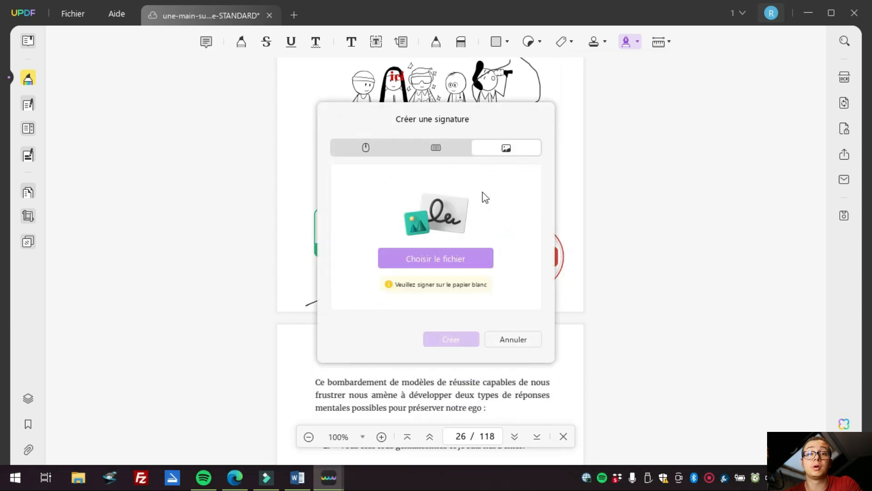
{"action": "left_click", "coordinate": [456, 257]}
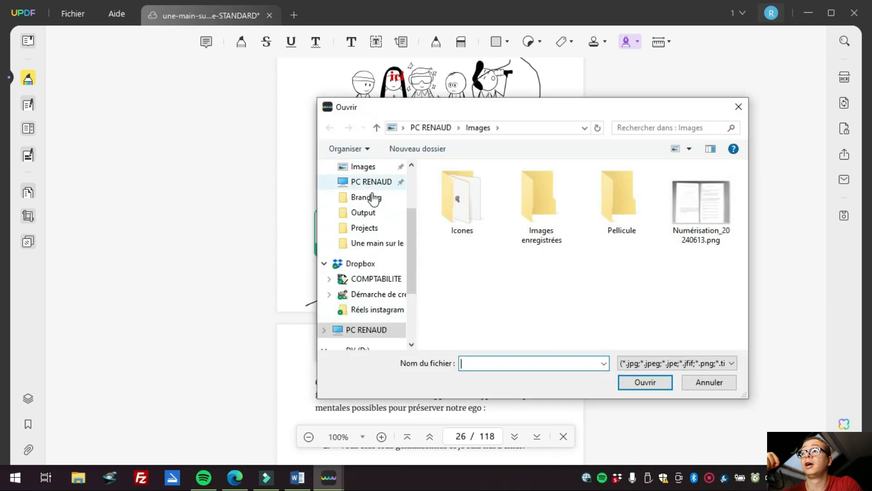
Load Firma_de_Moliere.jpg from the Bureau folder, accept the default crop and create the signature from it.
{"action": "left_click_drag", "start_coordinate": [412, 260], "coordinate": [411, 222]}
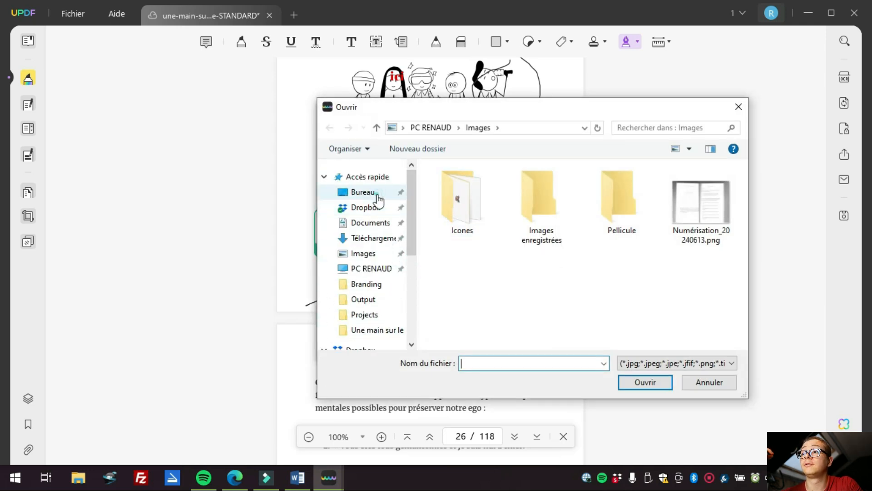
{"action": "left_click", "coordinate": [361, 191]}
{"action": "type", "text": "fi"}
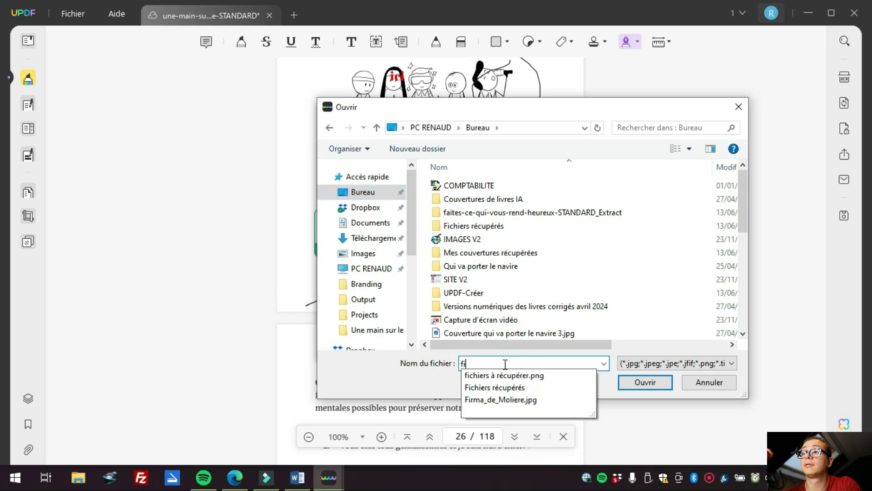
{"action": "left_click", "coordinate": [529, 400]}
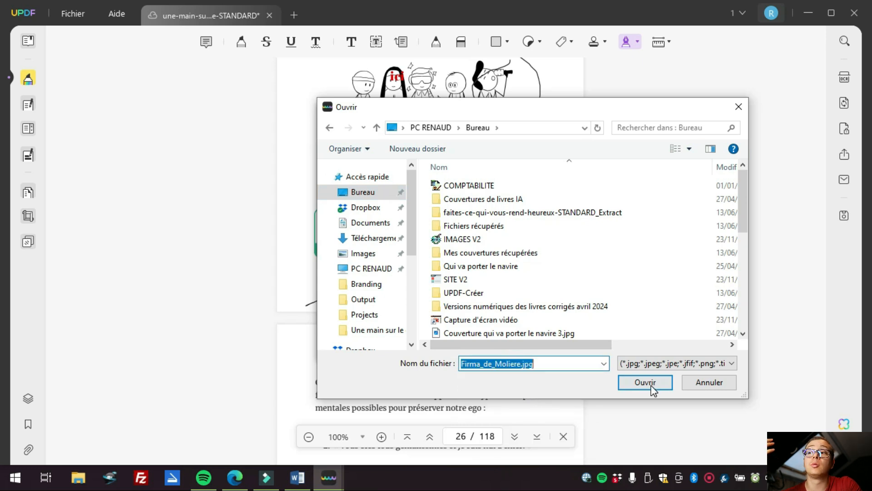
{"action": "left_click", "coordinate": [645, 381]}
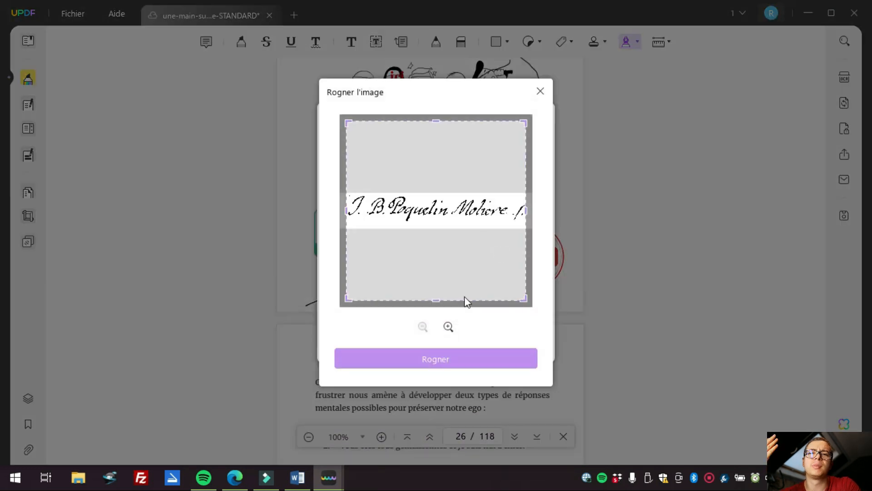
{"action": "left_click", "coordinate": [448, 355]}
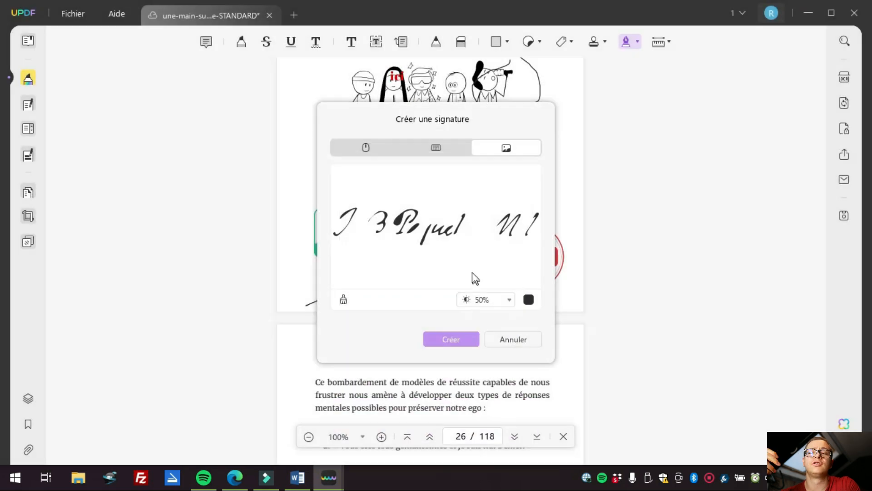
{"action": "left_click", "coordinate": [461, 339]}
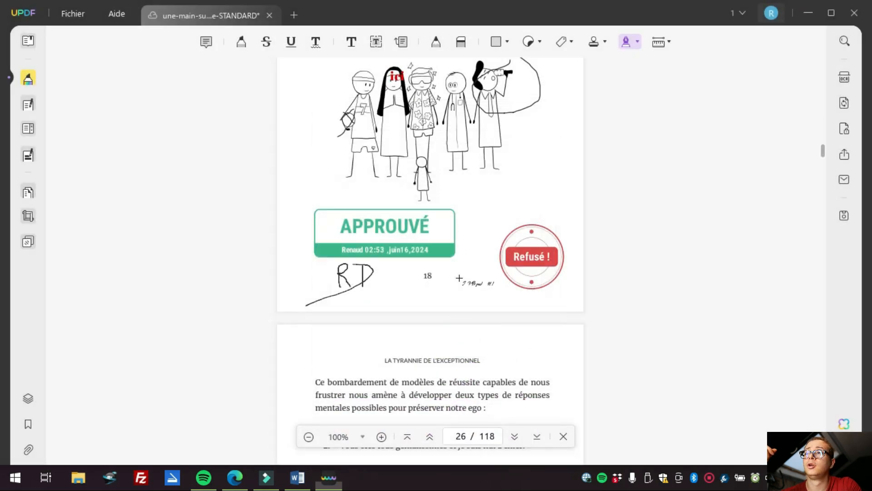
Place the image-based signature on page 28, between the two lines of text and the cartoon.
{"action": "scroll", "coordinate": [439, 318], "scroll_direction": "down", "scroll_amount": 10}
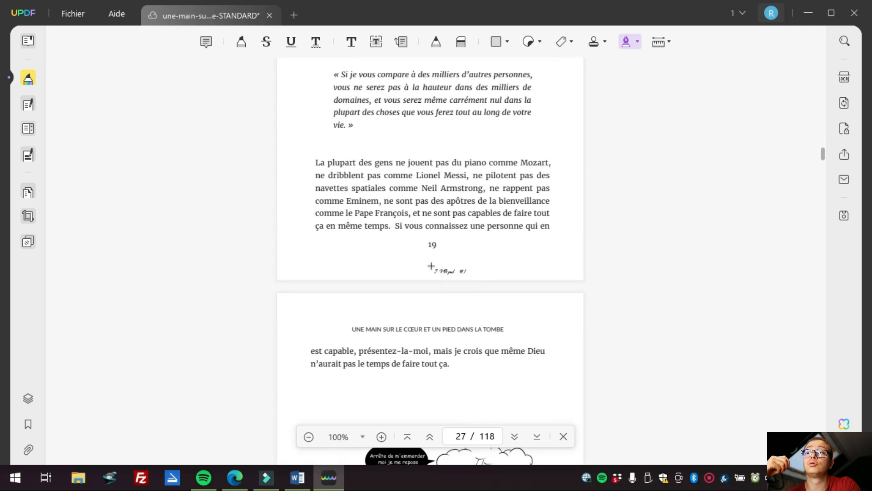
{"action": "scroll", "coordinate": [397, 305], "scroll_direction": "down", "scroll_amount": 4}
{"action": "left_click", "coordinate": [379, 265]}
{"action": "mouse_move", "coordinate": [467, 301]}
{"action": "left_mouse_down"}
{"action": "mouse_move", "coordinate": [482, 302]}
{"action": "mouse_move", "coordinate": [476, 286]}
{"action": "mouse_move", "coordinate": [465, 286]}
{"action": "left_mouse_up"}
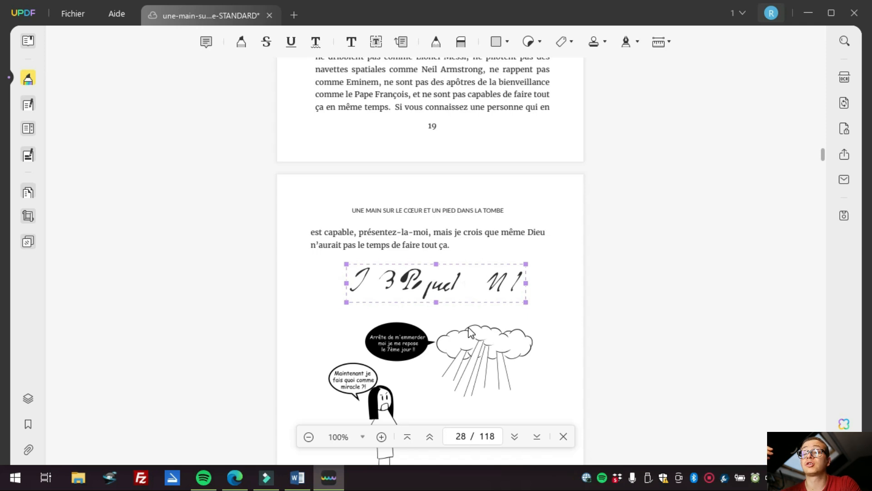
{"action": "scroll", "coordinate": [510, 301], "scroll_direction": "up", "scroll_amount": 1}
{"action": "left_click", "coordinate": [599, 242]}
Add a note reading "Ce test est un gros cirque haha" on page 26, above the Refusé ! stamp.
{"action": "scroll", "coordinate": [600, 241], "scroll_direction": "up", "scroll_amount": 2}
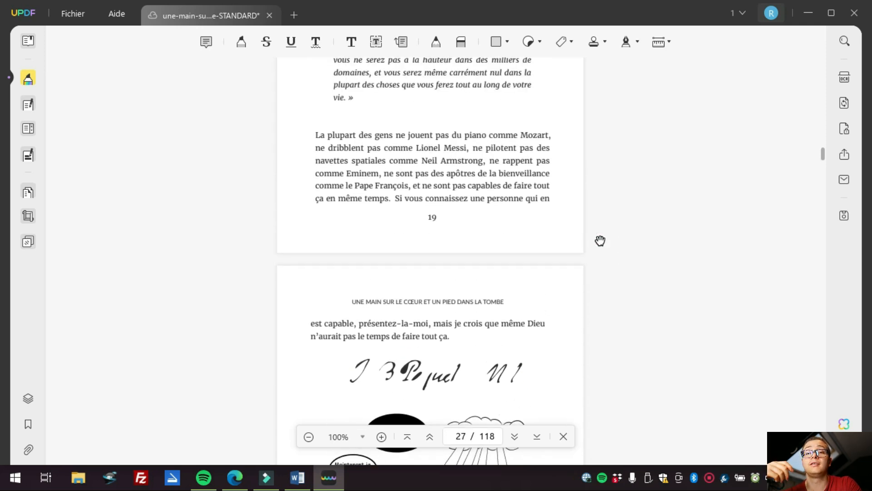
{"action": "scroll", "coordinate": [600, 240], "scroll_direction": "up", "scroll_amount": 5}
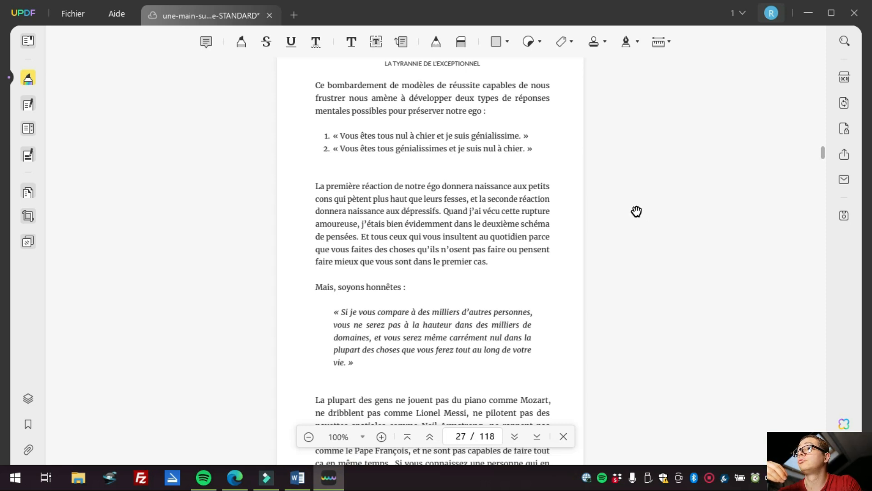
{"action": "scroll", "coordinate": [636, 211], "scroll_direction": "up", "scroll_amount": 6}
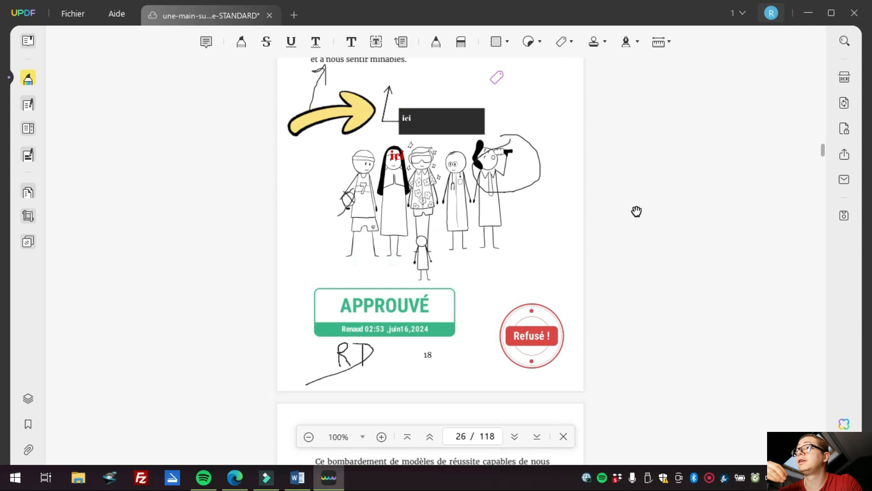
{"action": "left_click", "coordinate": [206, 42]}
{"action": "left_click_drag", "start_coordinate": [465, 272], "coordinate": [492, 268]}
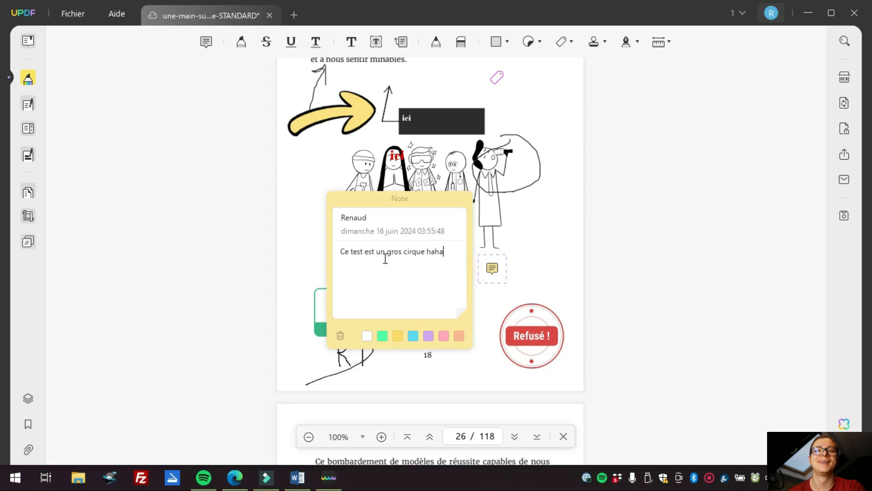
{"action": "left_click", "coordinate": [535, 305]}
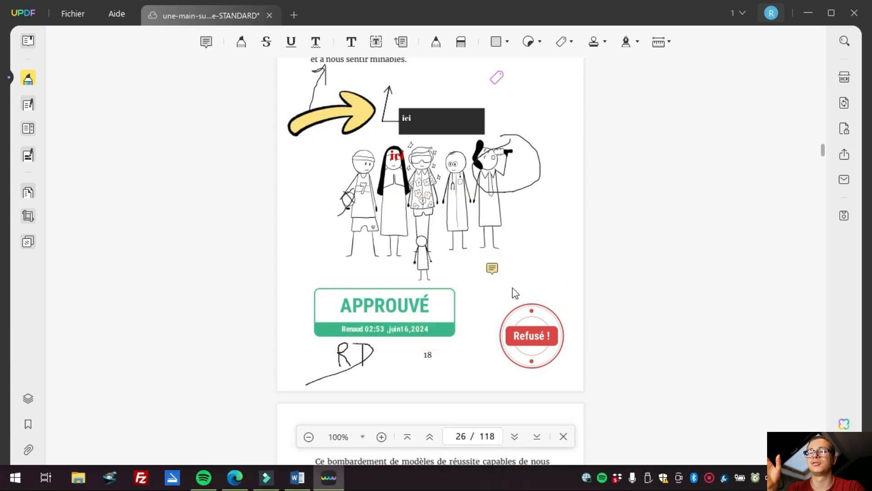
Reopen the note above the Refusé ! stamp and change its colour to pink.
{"action": "left_click", "coordinate": [491, 268]}
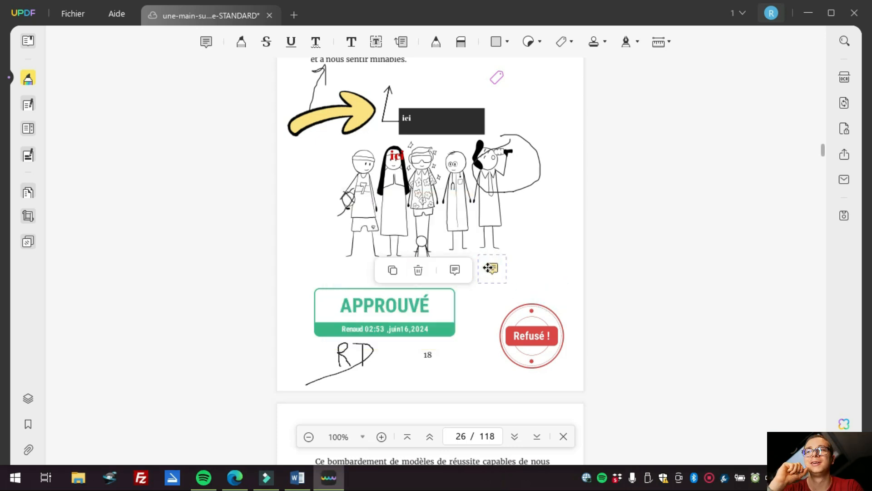
{"action": "left_click", "coordinate": [454, 270]}
{"action": "left_click", "coordinate": [443, 336]}
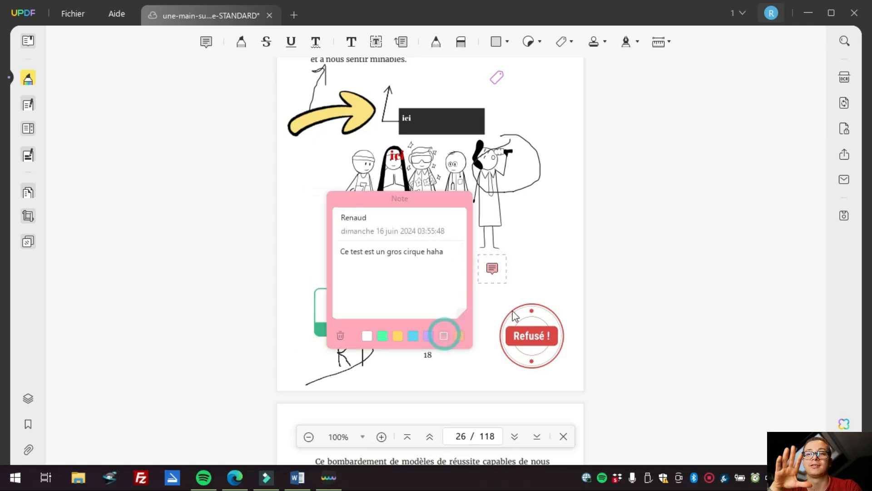
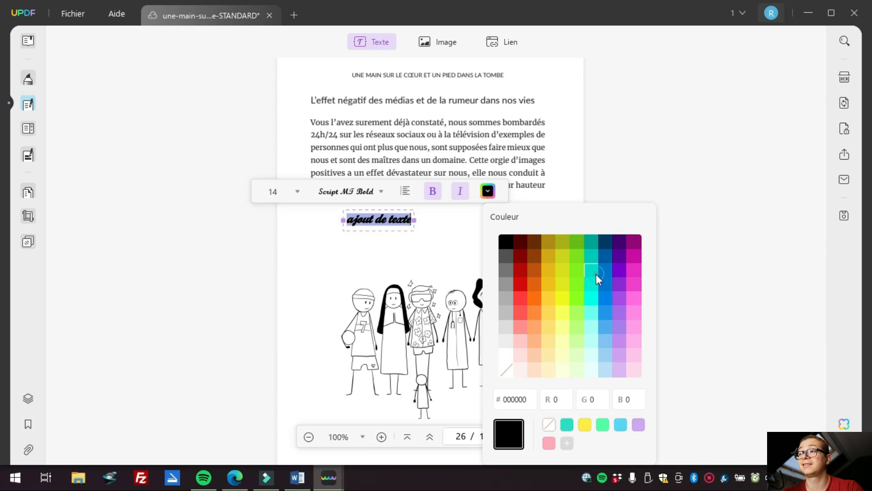
Delete the added text "ajout de texte" below the paragraph on page 26.
{"action": "left_click", "coordinate": [393, 155]}
{"action": "double_click", "coordinate": [398, 225]}
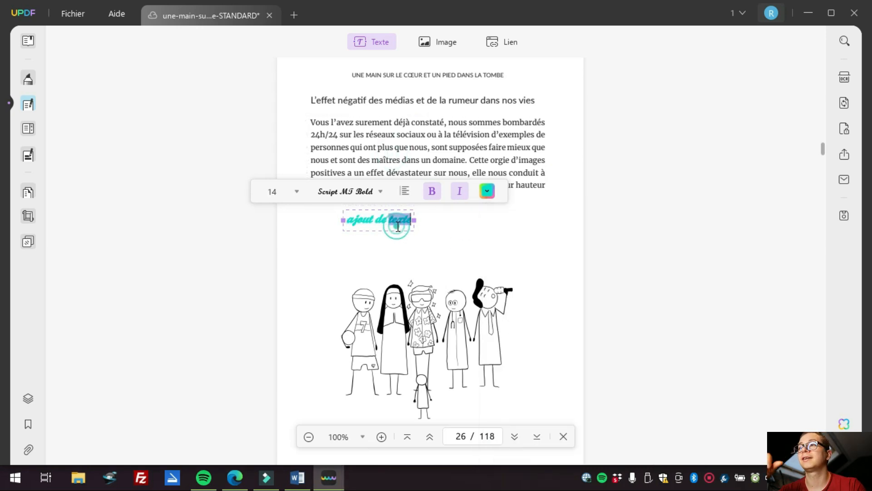
{"action": "key", "text": "BackSpace"}
{"action": "key", "text": "BackSpace"}
{"action": "key", "text": "BackSpace"}
{"action": "key", "text": "BackSpace"}
{"action": "key", "text": "BackSpace"}
{"action": "key", "text": "BackSpace"}
{"action": "key", "text": "BackSpace"}
{"action": "key", "text": "BackSpace"}
{"action": "key", "text": "BackSpace"}
{"action": "key", "text": "BackSpace"}
{"action": "left_click", "coordinate": [426, 226]}
Replace everything after "personnes qui ont plus" in the page 26 paragraph with "changer le texte.".
{"action": "left_click", "coordinate": [399, 145]}
{"action": "left_click", "coordinate": [399, 146]}
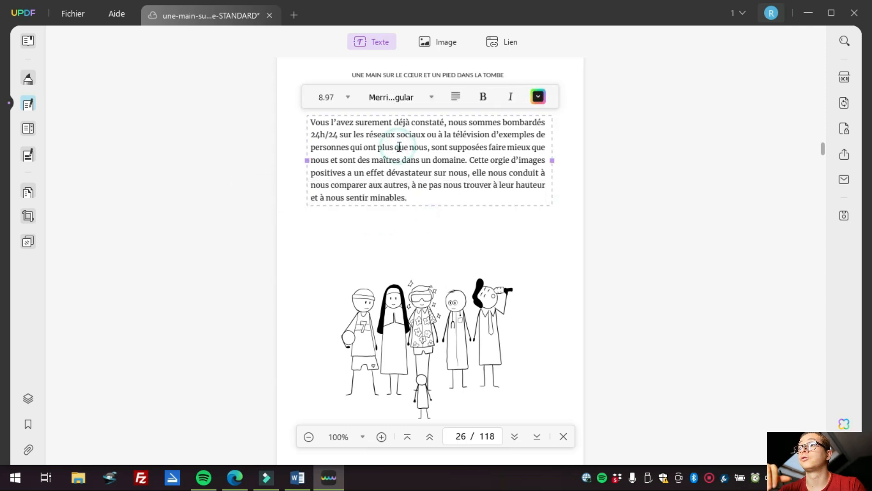
{"action": "left_click_drag", "start_coordinate": [399, 147], "coordinate": [488, 204]}
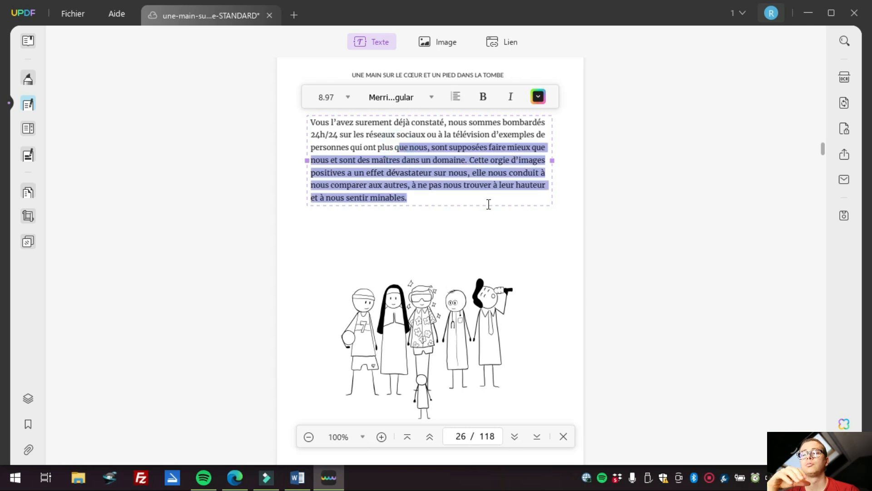
{"action": "type", "text": "changer le texte."}
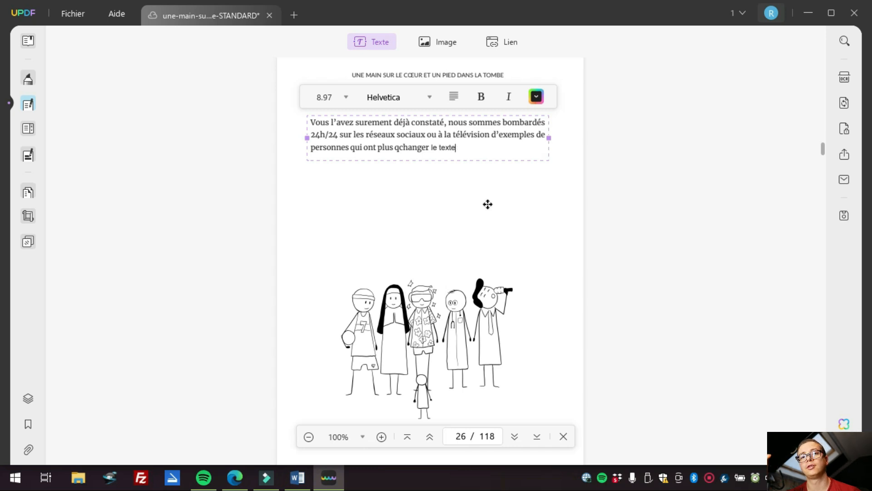
{"action": "left_click", "coordinate": [399, 148]}
{"action": "key", "text": "BackSpace"}
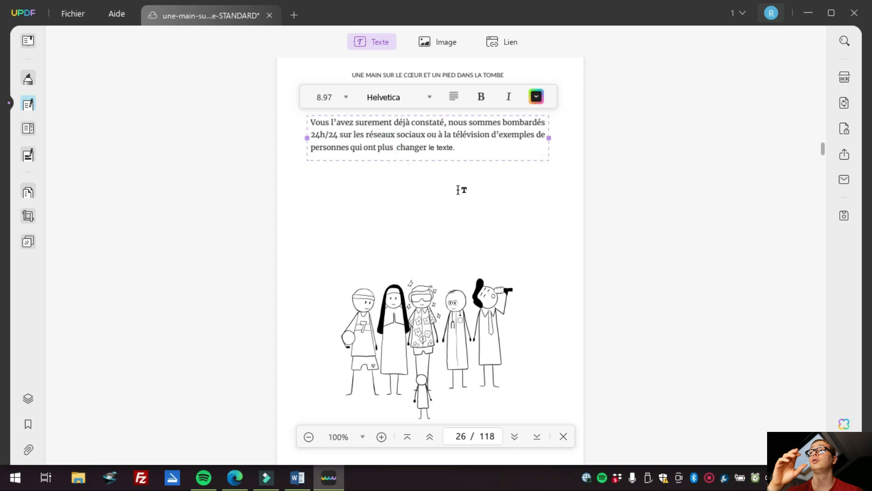
{"action": "left_click", "coordinate": [457, 188]}
{"action": "left_click", "coordinate": [598, 95]}
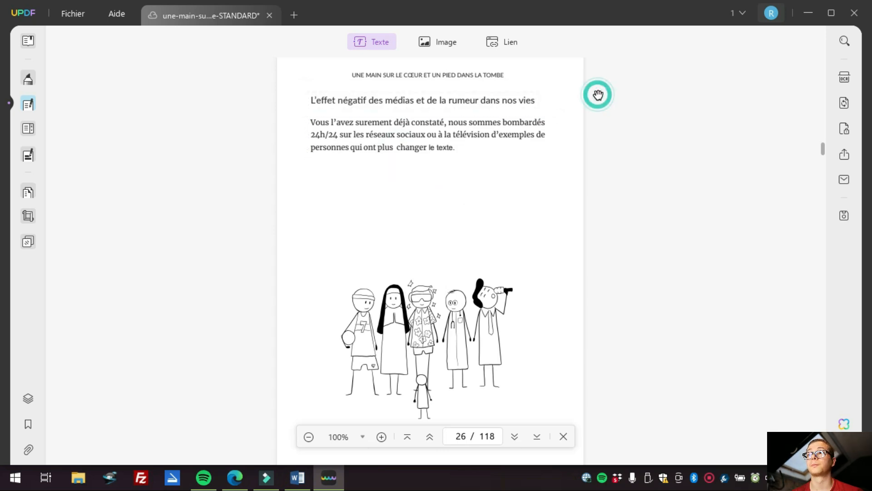
Insert the image avatar perso 2.png between the paragraph and the character drawing on page 26.
{"action": "left_click", "coordinate": [436, 42]}
{"action": "left_click_drag", "start_coordinate": [412, 184], "coordinate": [482, 239]}
{"action": "left_click", "coordinate": [316, 199]}
{"action": "left_click", "coordinate": [334, 285]}
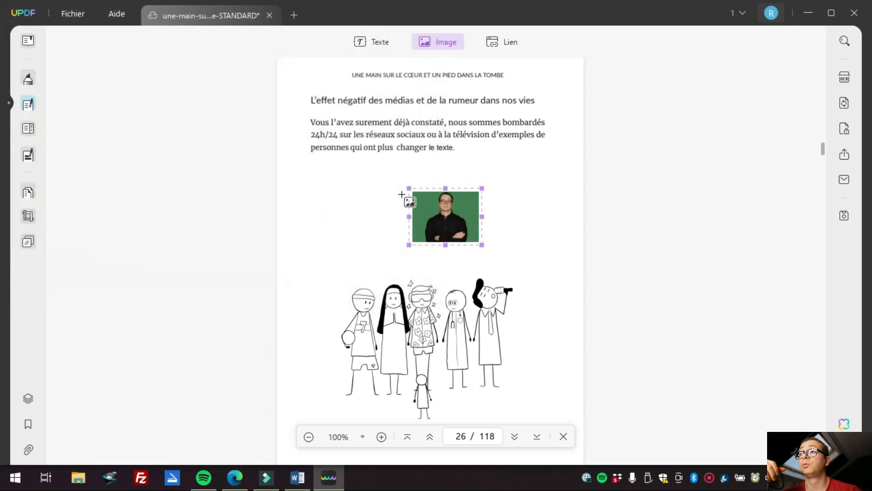
Rotate the inserted portrait counterclockwise and back clockwise, opening and cancelling the image replacement in between.
{"action": "right_click", "coordinate": [441, 211]}
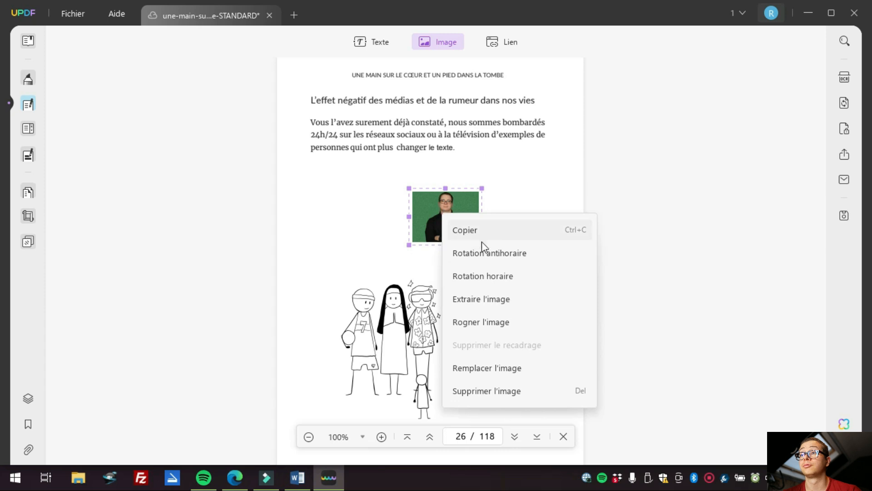
{"action": "left_click", "coordinate": [482, 246]}
{"action": "right_click", "coordinate": [446, 219]}
{"action": "double_click", "coordinate": [446, 219]}
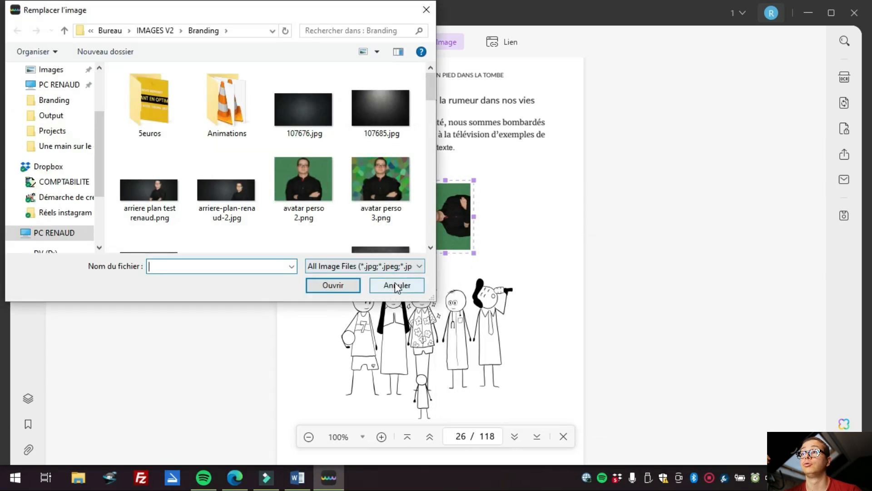
{"action": "left_click", "coordinate": [396, 286]}
{"action": "right_click", "coordinate": [453, 232]}
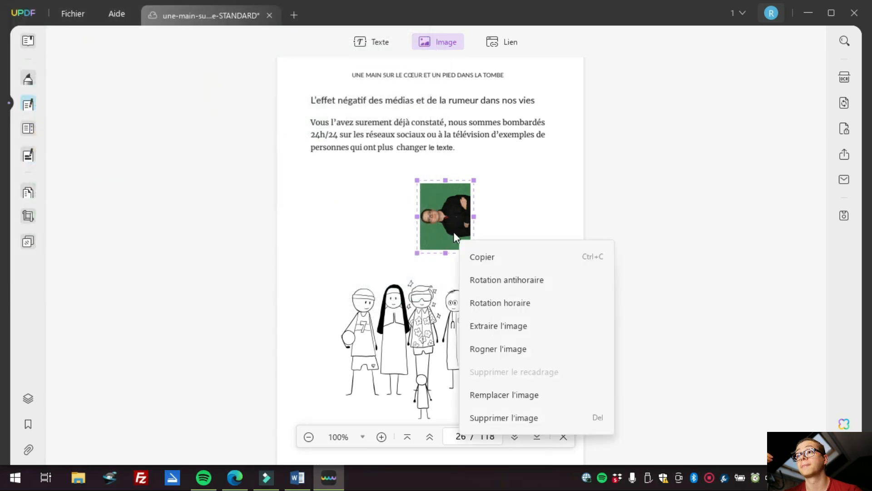
{"action": "left_click", "coordinate": [555, 309]}
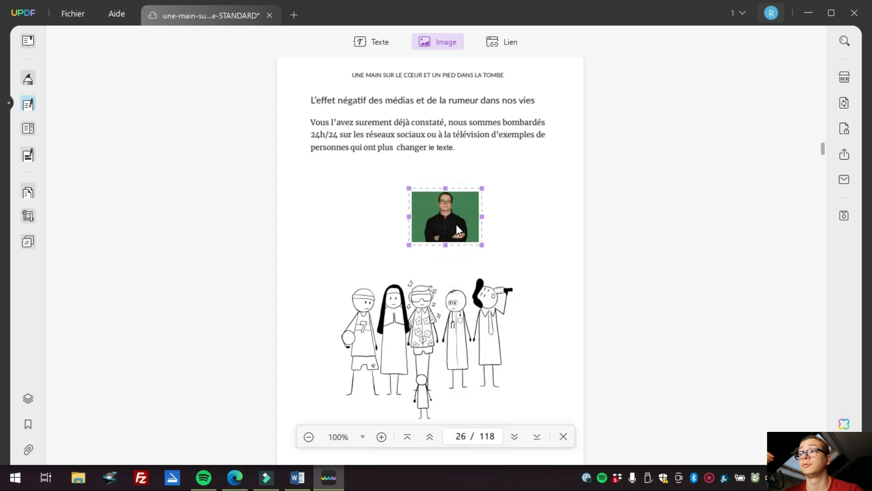
Open image extraction for the inserted portrait, choose to export all images, and browse the image previews up to the tenth.
{"action": "right_click", "coordinate": [460, 232]}
{"action": "left_click", "coordinate": [521, 313]}
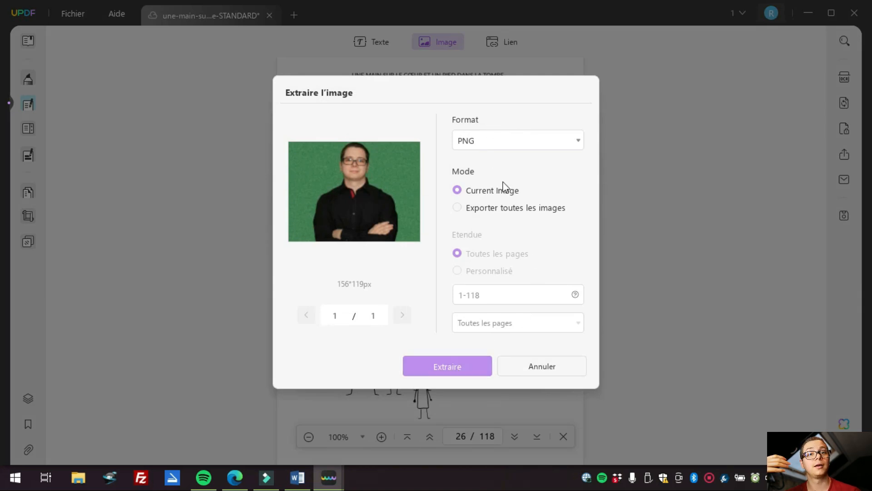
{"action": "left_click", "coordinate": [483, 209]}
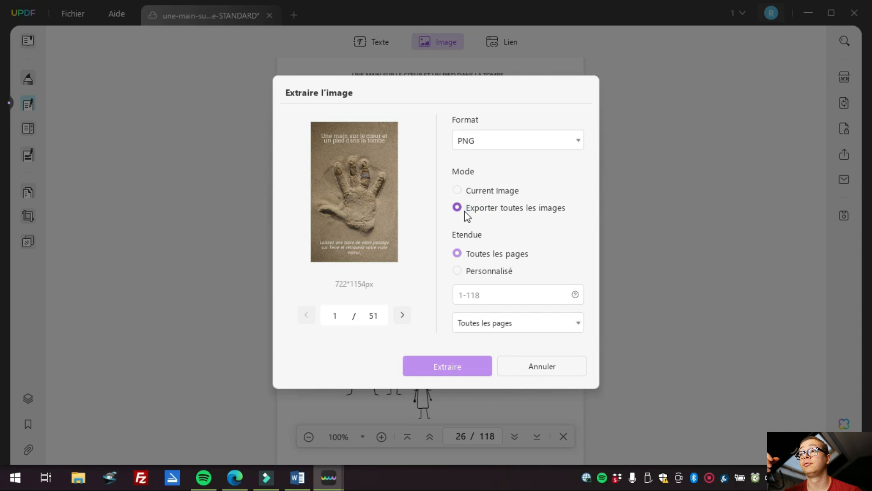
{"action": "left_click", "coordinate": [402, 315]}
{"action": "left_click", "coordinate": [402, 316]}
{"action": "left_click", "coordinate": [402, 316]}
{"action": "left_click", "coordinate": [402, 316]}
{"action": "left_click", "coordinate": [402, 315]}
{"action": "left_click", "coordinate": [402, 315]}
{"action": "left_click", "coordinate": [402, 315]}
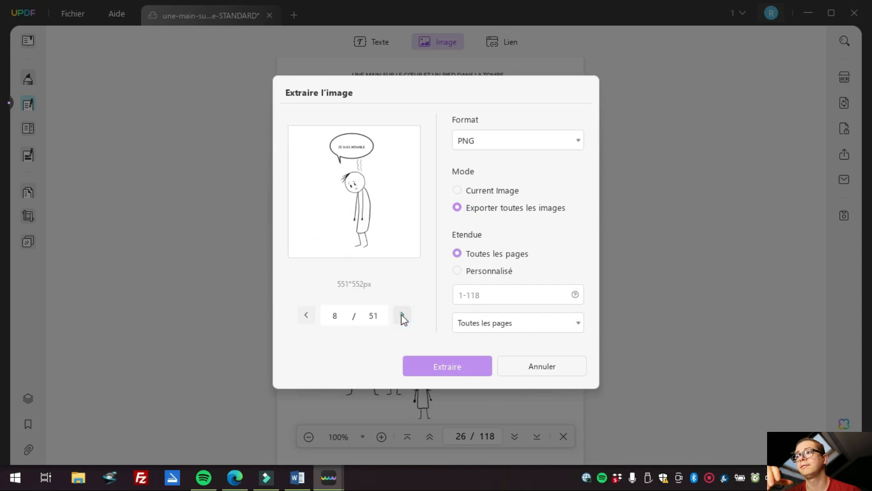
{"action": "left_click", "coordinate": [402, 315]}
{"action": "left_click", "coordinate": [402, 316]}
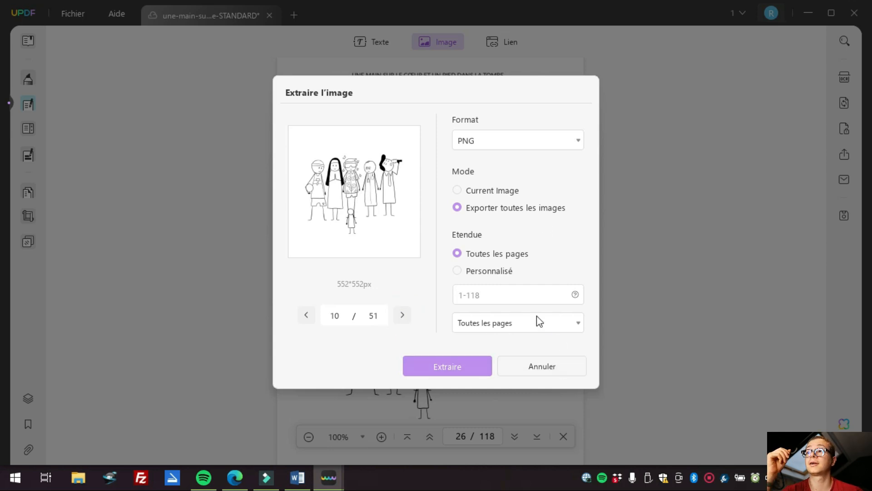
Set a custom page range of 1-10 for the image extraction, review the page subset options, and cancel the extraction.
{"action": "left_click", "coordinate": [497, 272]}
{"action": "left_click", "coordinate": [483, 294]}
{"action": "double_click", "coordinate": [507, 297]}
{"action": "mouse_move", "coordinate": [578, 300]}
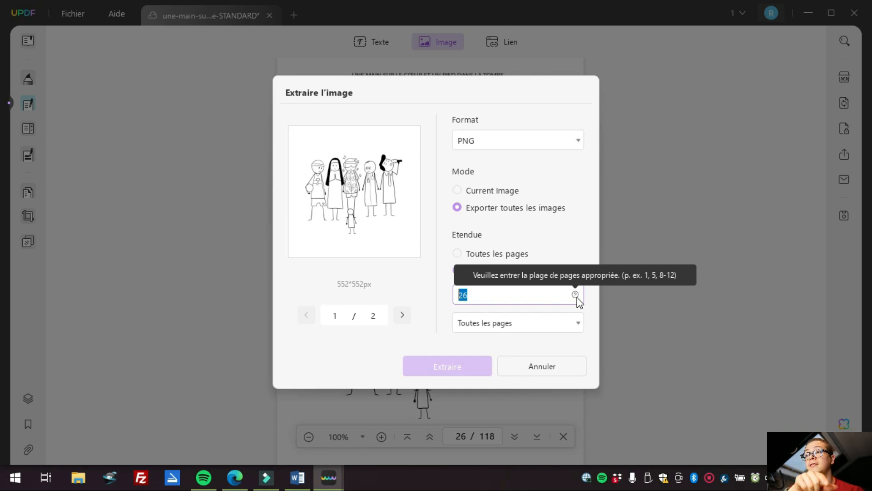
{"action": "type", "text": "1-10"}
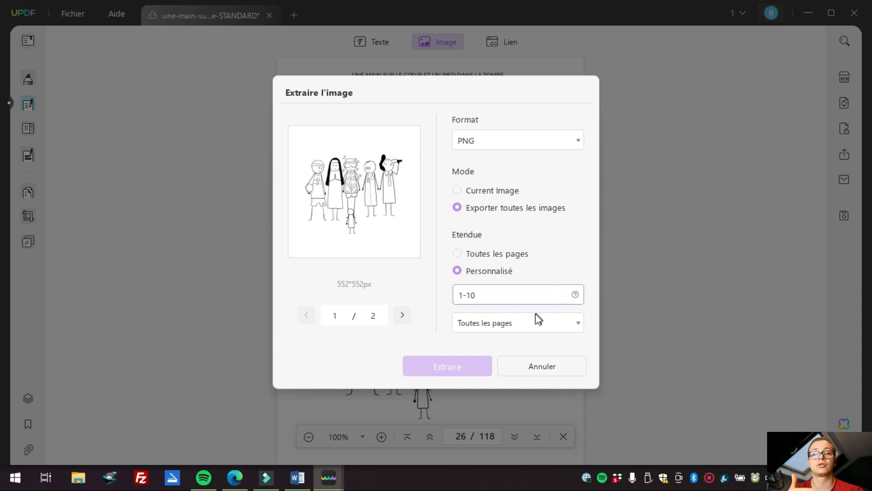
{"action": "left_click", "coordinate": [516, 324]}
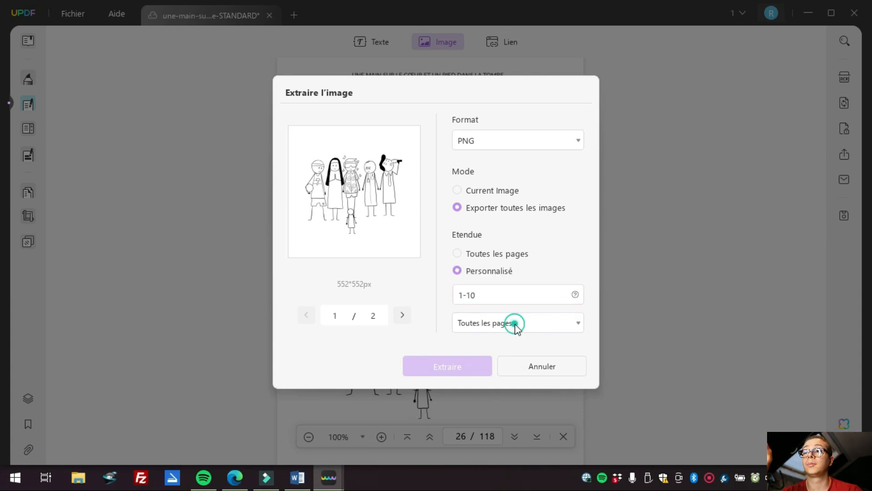
{"action": "left_click", "coordinate": [516, 326]}
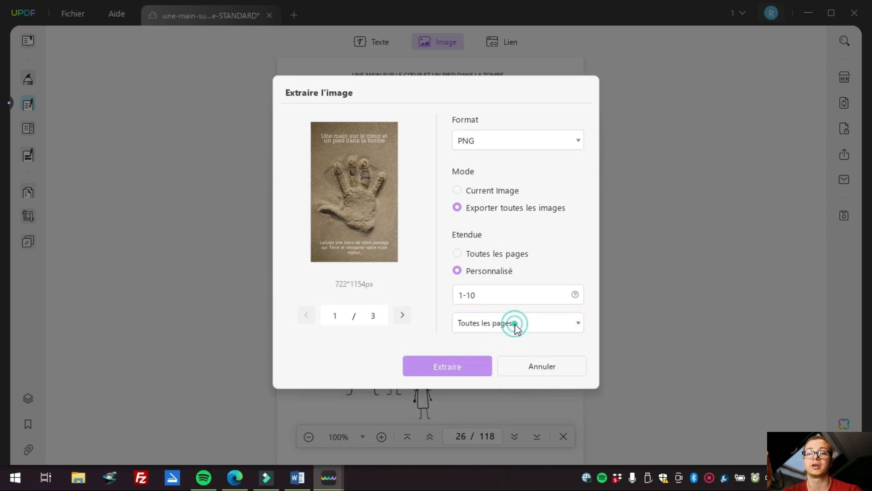
{"action": "left_click", "coordinate": [548, 362]}
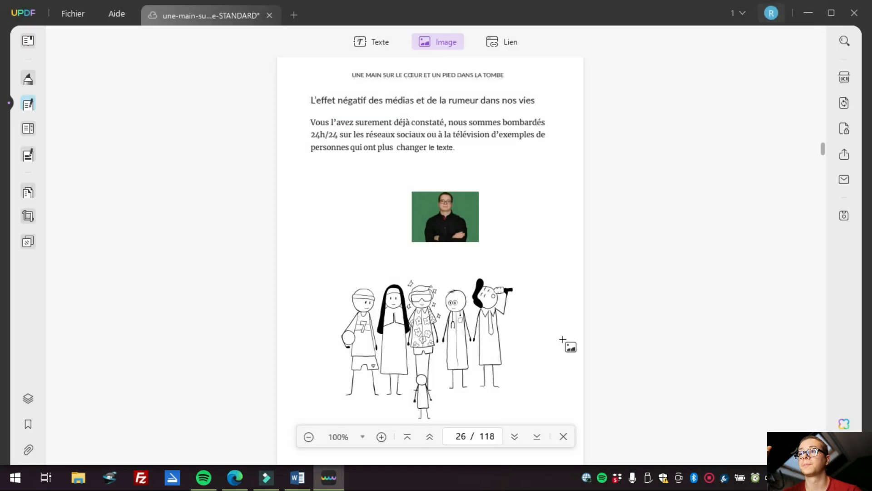
Undo the rotation and insertion of the portrait between the paragraph and the character drawing on page 26.
{"action": "left_click", "coordinate": [456, 208]}
{"action": "key", "text": "ctrl+z"}
{"action": "key", "text": "ctrl+z"}
{"action": "key", "text": "ctrl+z"}
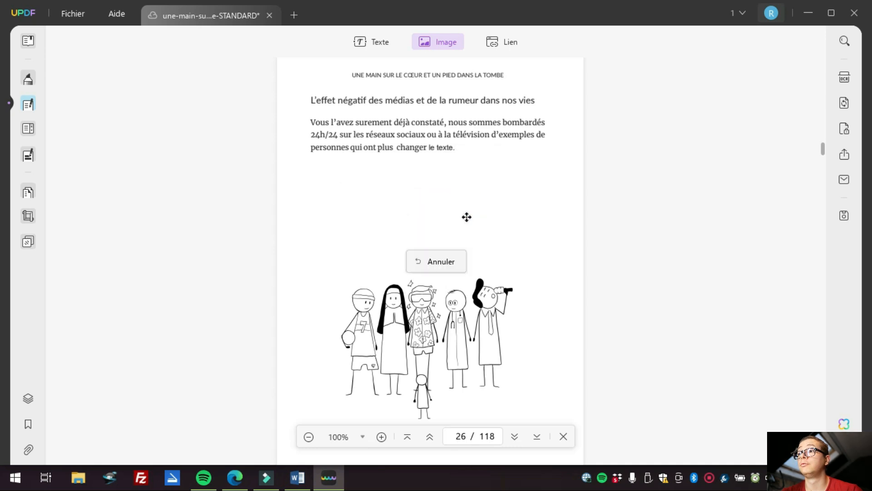
Delete the character drawing on page 26 and undo the deletion.
{"action": "left_click", "coordinate": [462, 312]}
{"action": "key", "text": "Delete"}
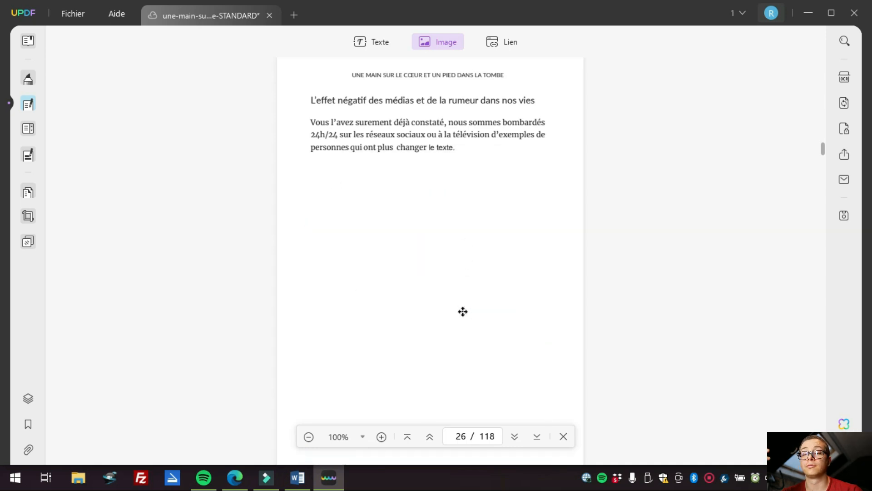
{"action": "key", "text": "ctrl+z"}
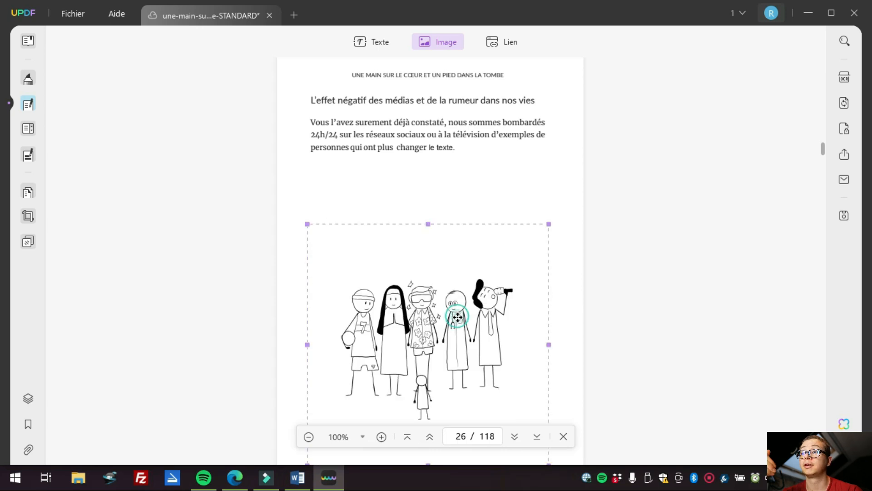
Replace the character drawing on page 26 with the image avatar perso 3.png and undo the replacement.
{"action": "left_click", "coordinate": [458, 315]}
{"action": "right_click", "coordinate": [402, 285]}
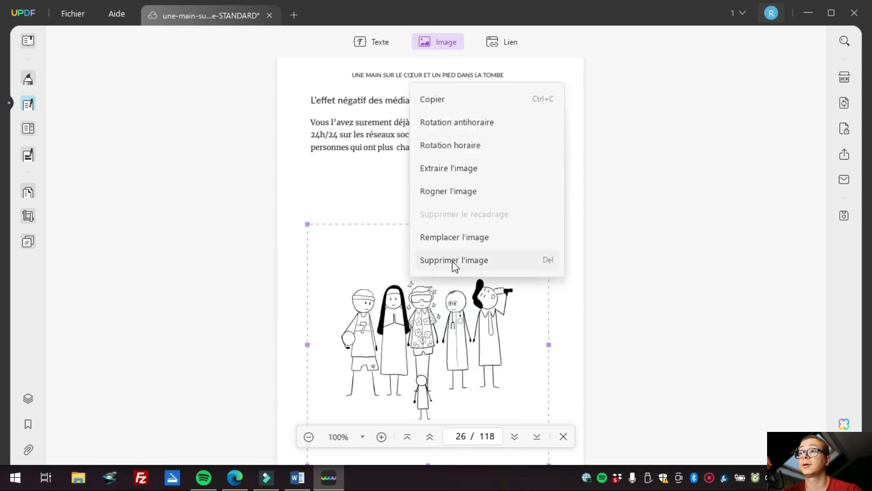
{"action": "left_click", "coordinate": [459, 243]}
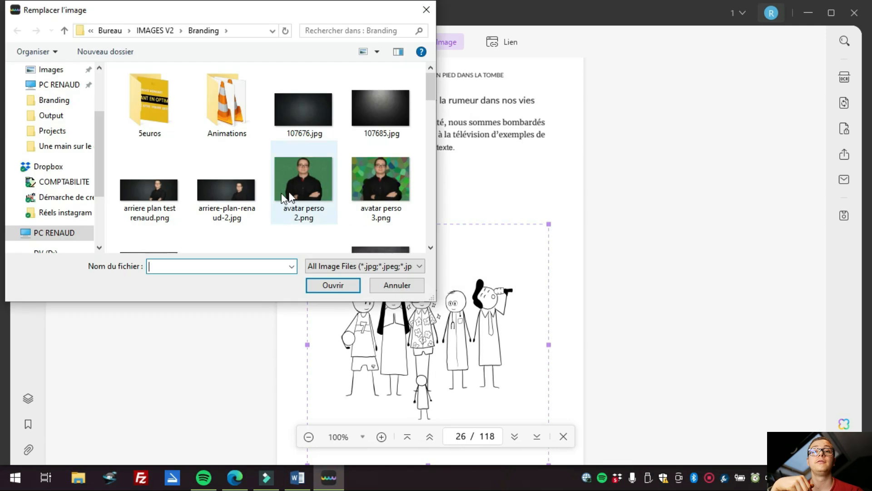
{"action": "left_click", "coordinate": [394, 188]}
{"action": "left_click", "coordinate": [333, 285]}
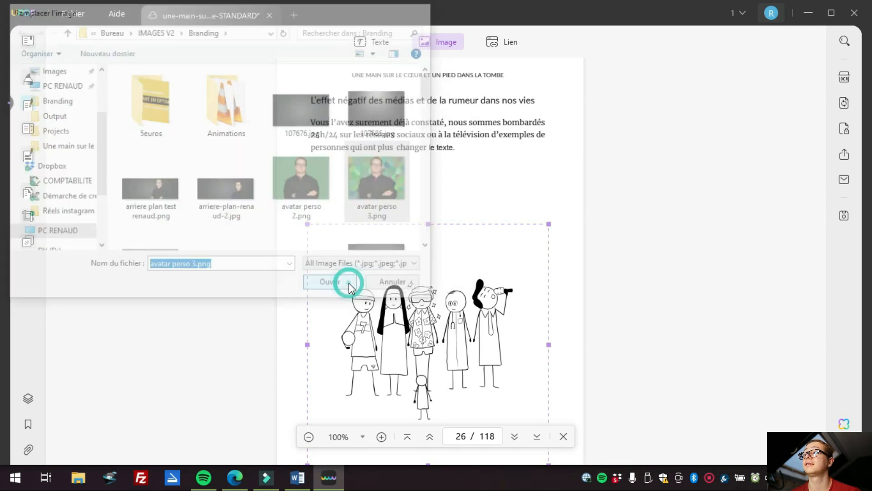
{"action": "key", "text": "ctrl+z"}
Try to resize the character drawing on page 26 to a smaller size.
{"action": "right_click", "coordinate": [416, 332]}
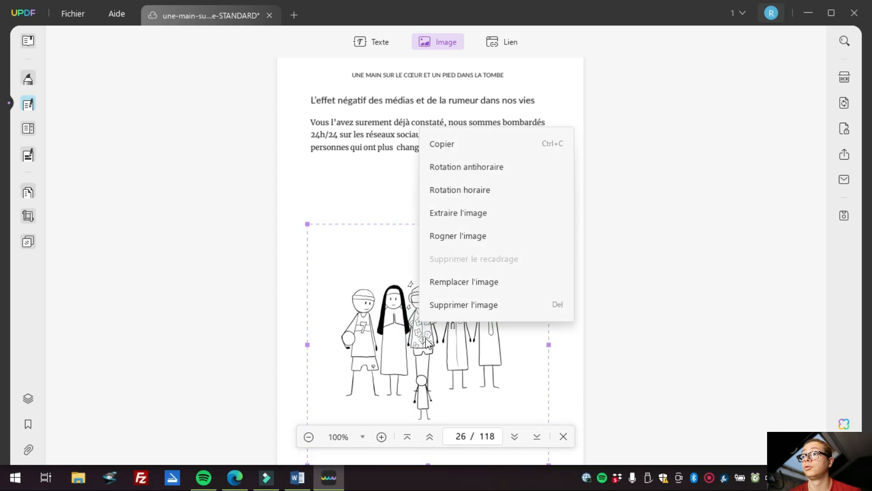
{"action": "left_click", "coordinate": [445, 361]}
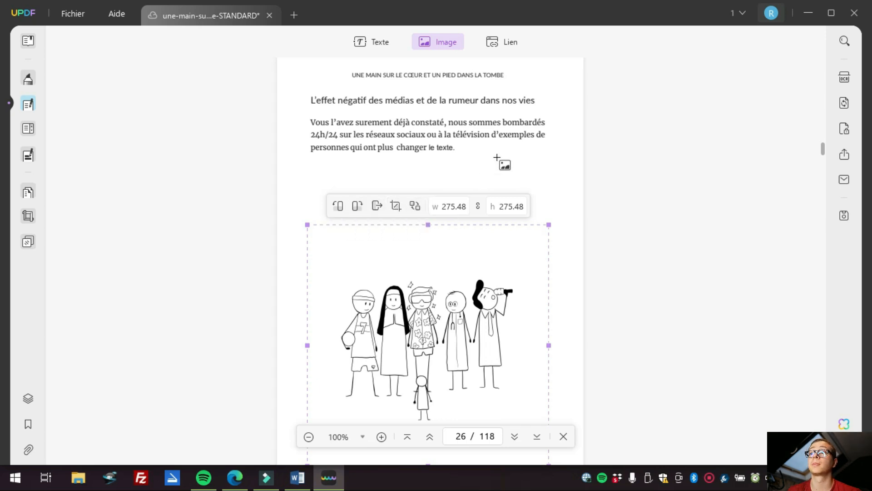
{"action": "left_click_drag", "start_coordinate": [548, 345], "coordinate": [394, 341]}
{"action": "left_click", "coordinate": [517, 192]}
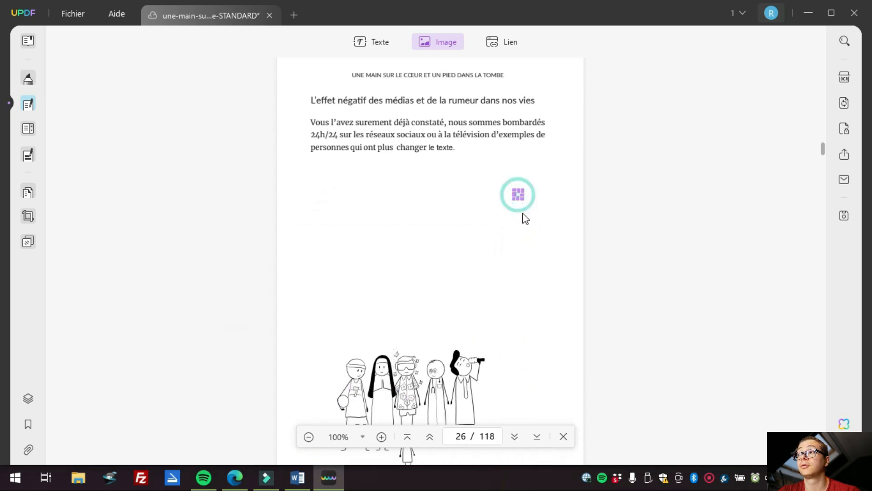
{"action": "left_click", "coordinate": [414, 287]}
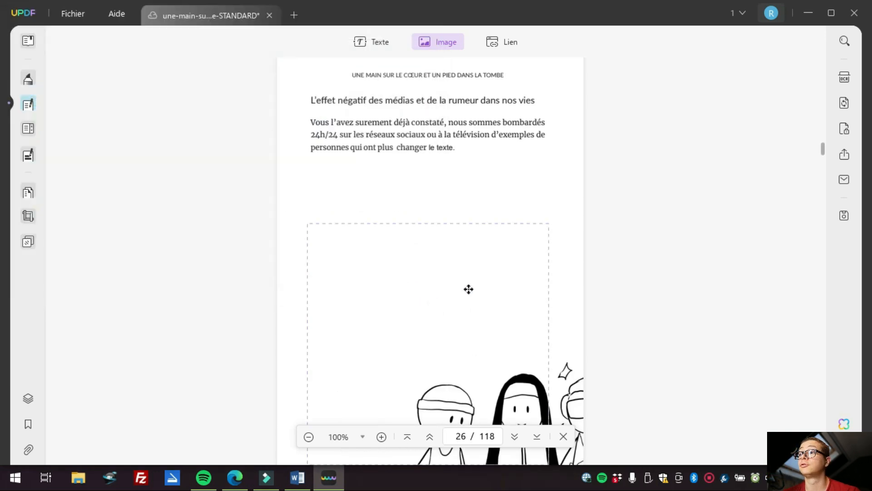
Undo the text change in the page 26 paragraph and delete the enlarged character drawing below it.
{"action": "type", "text": "q"}
{"action": "key", "text": "ctrl+z"}
{"action": "left_click", "coordinate": [479, 350]}
{"action": "scroll", "coordinate": [477, 343], "scroll_direction": "down", "scroll_amount": 2}
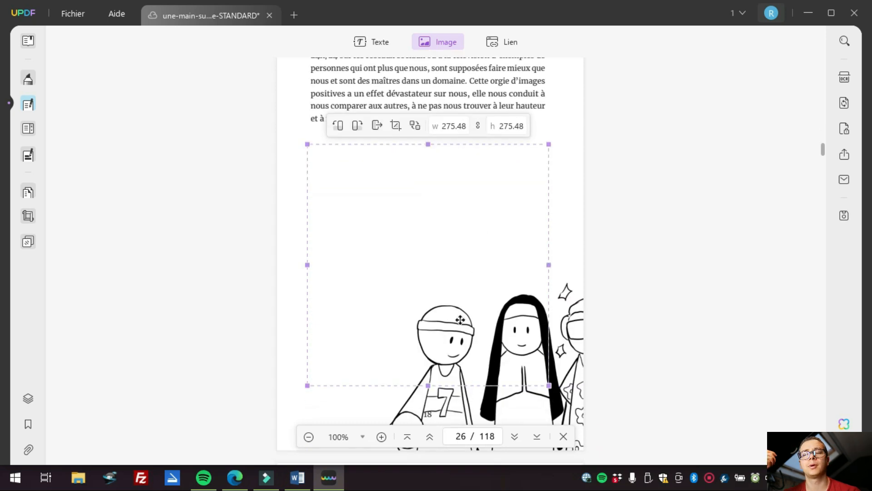
{"action": "left_click", "coordinate": [459, 402]}
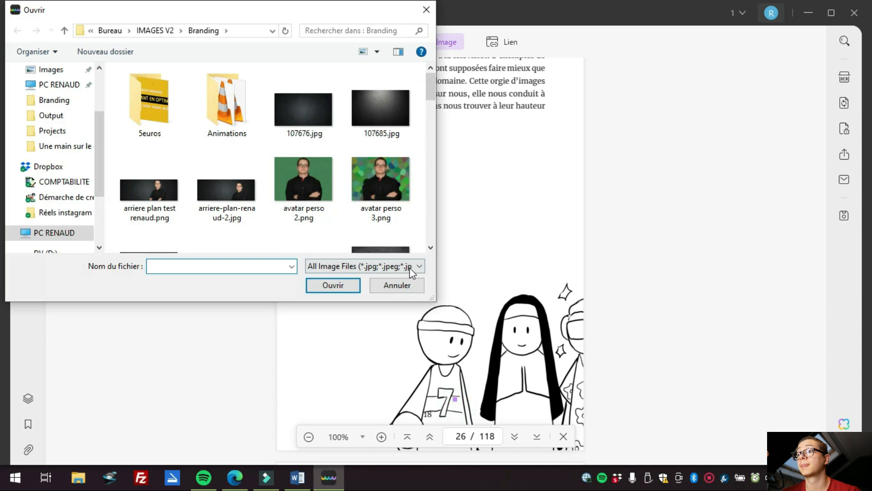
{"action": "left_click", "coordinate": [400, 282]}
{"action": "right_click", "coordinate": [504, 350]}
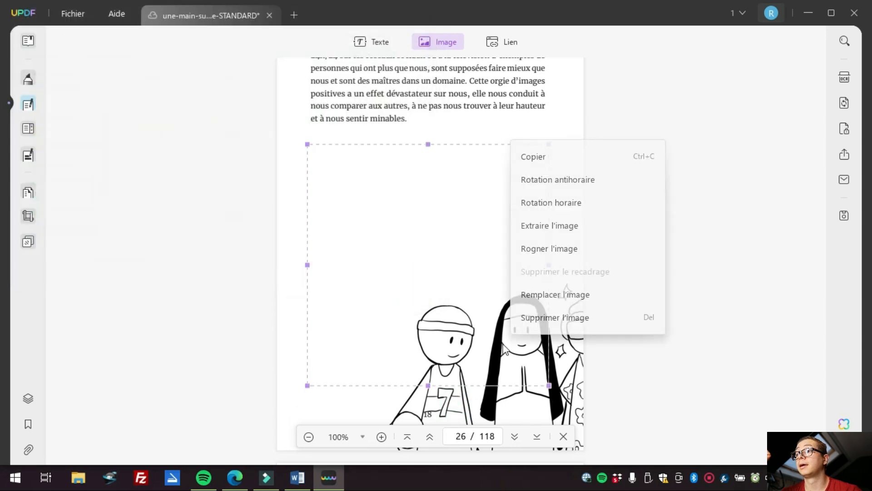
{"action": "left_click", "coordinate": [543, 318]}
{"action": "scroll", "coordinate": [358, 219], "scroll_direction": "up", "scroll_amount": 3}
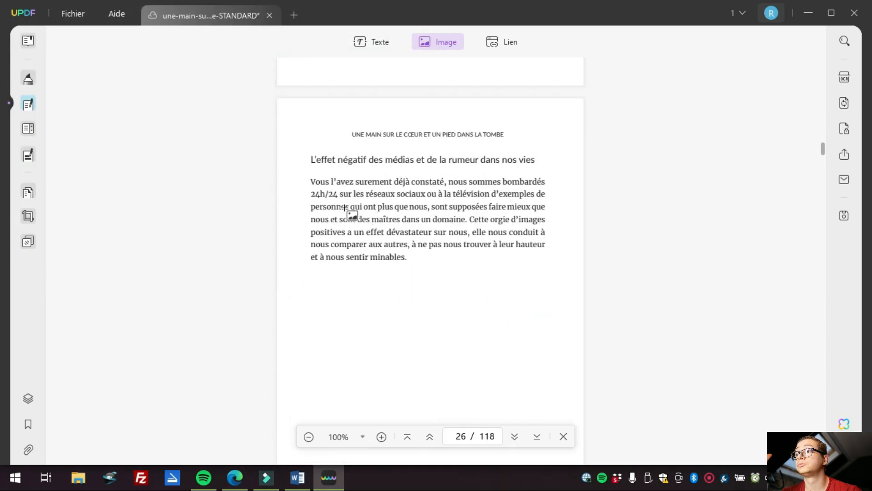
Add a rectangular web link area below the page 26 paragraph and enter the personal website address as its destination.
{"action": "left_click", "coordinate": [490, 43]}
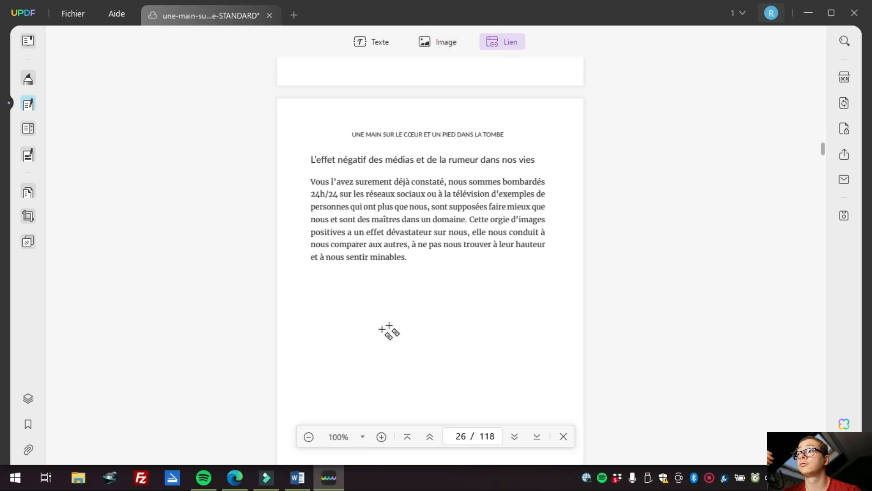
{"action": "left_click_drag", "start_coordinate": [340, 303], "coordinate": [500, 349]}
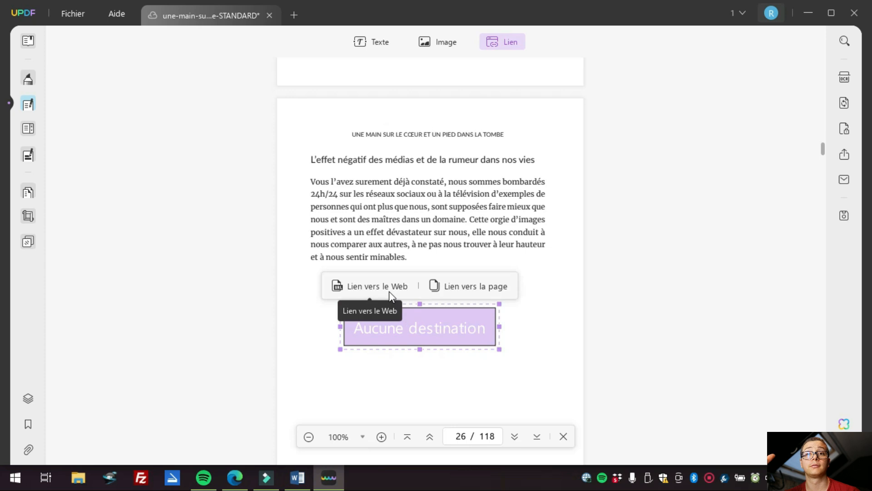
{"action": "left_click", "coordinate": [370, 286]}
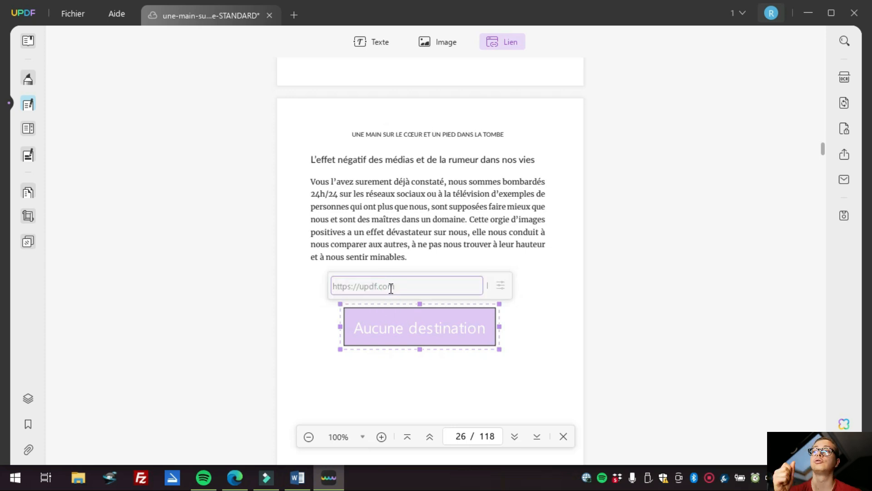
{"action": "type", "text": "renaudde"}
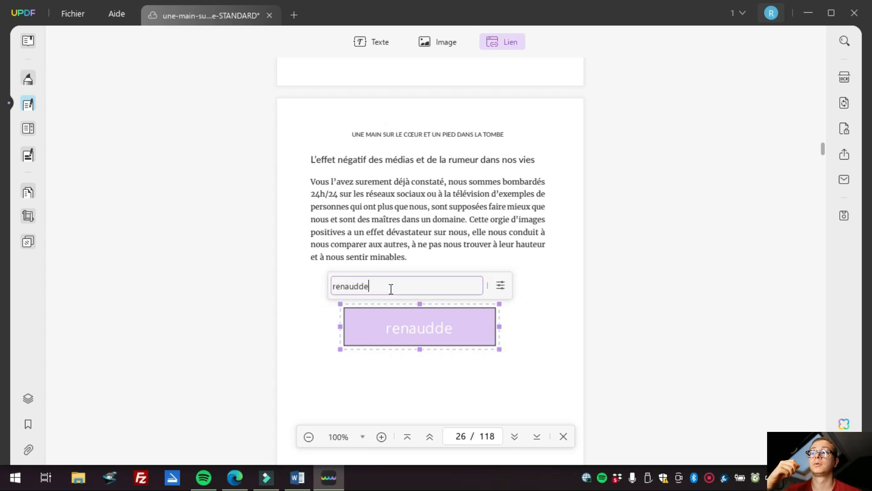
{"action": "type", "text": "maret.com"}
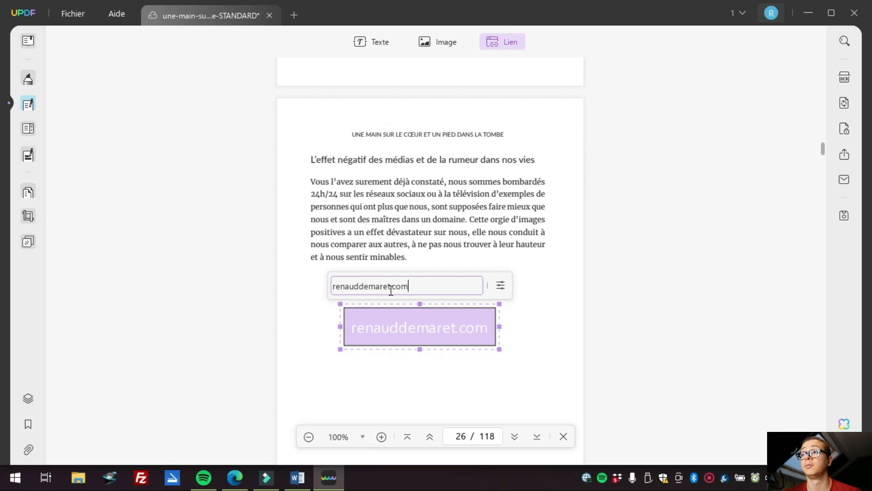
Add a second link area beneath the web link on page 26 and set its destination to page 6.
{"action": "left_click", "coordinate": [494, 343]}
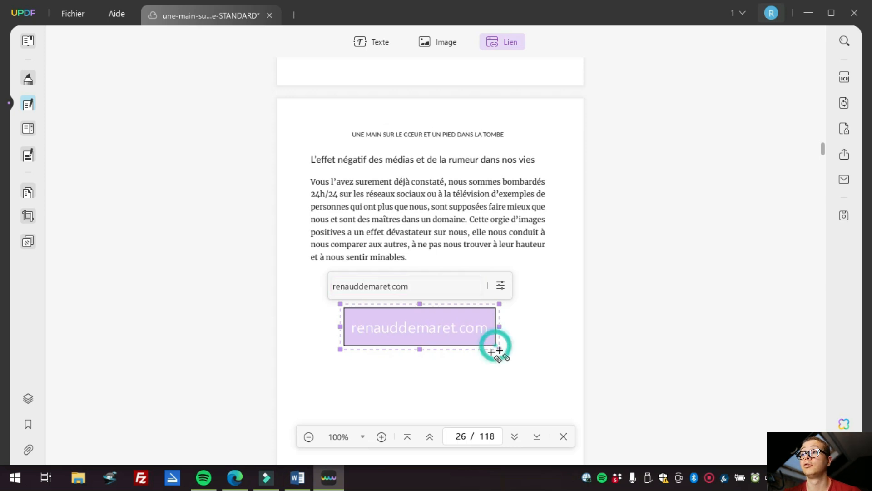
{"action": "left_click", "coordinate": [559, 356]}
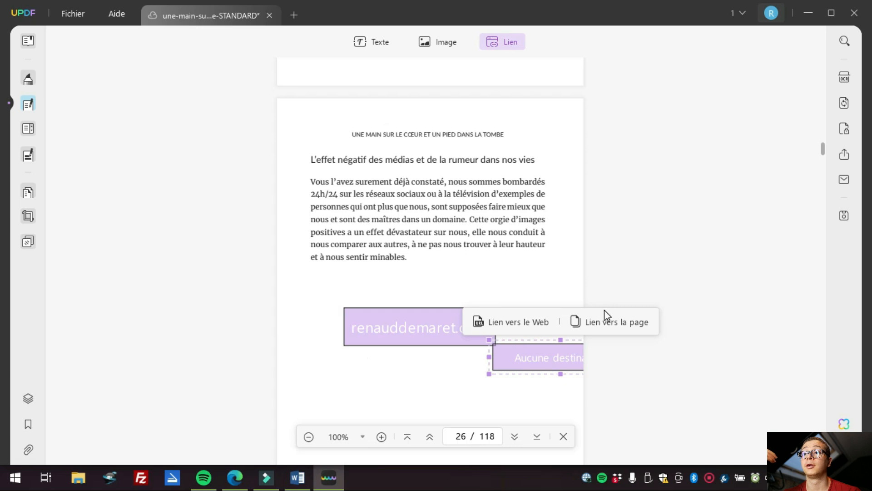
{"action": "left_click_drag", "start_coordinate": [519, 364], "coordinate": [401, 386]}
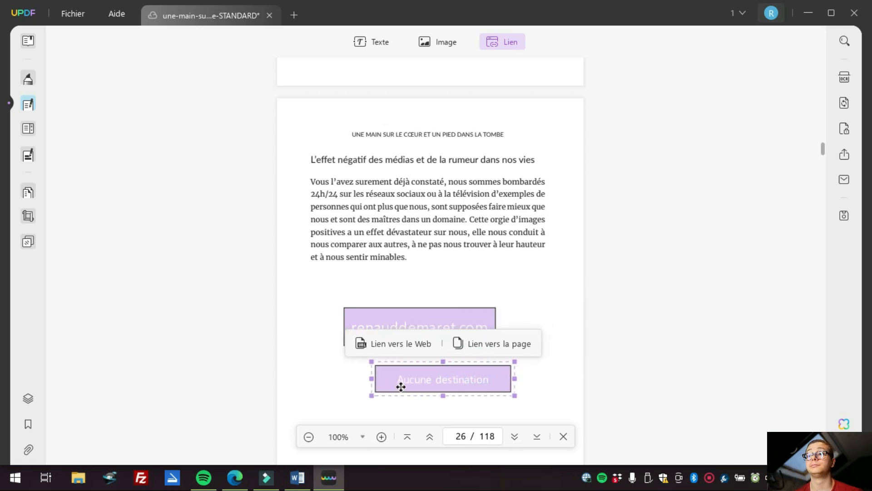
{"action": "left_click", "coordinate": [475, 350]}
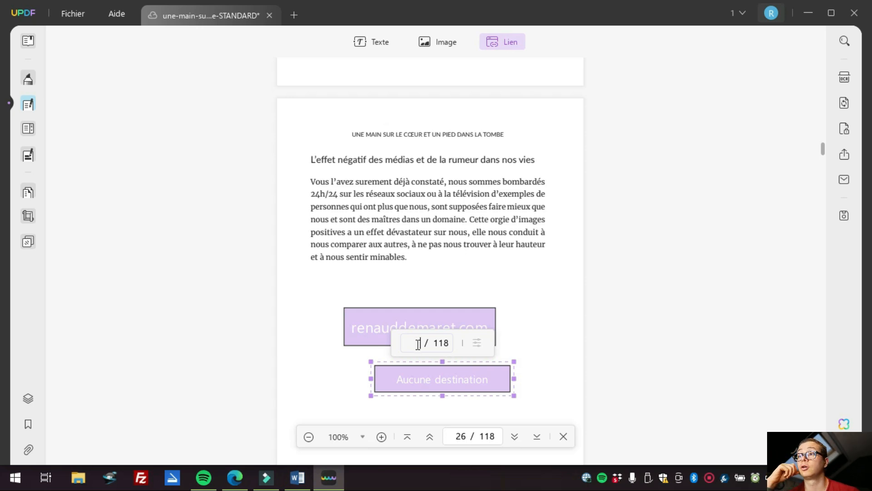
{"action": "type", "text": "6"}
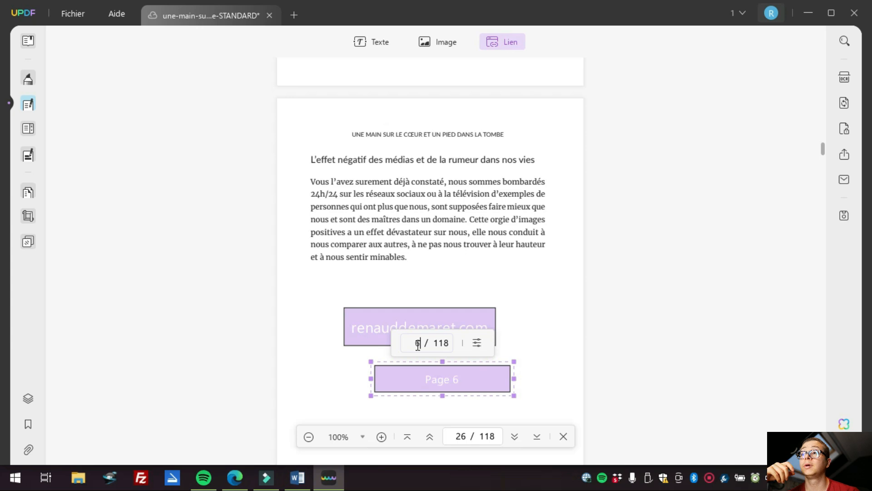
{"action": "left_click", "coordinate": [566, 351]}
Delete both the page link and the web link areas from page 26.
{"action": "left_click", "coordinate": [478, 388]}
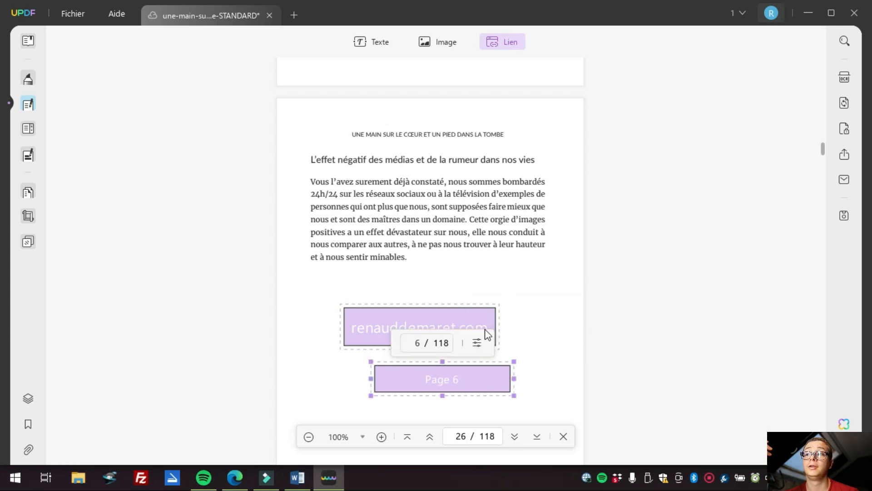
{"action": "key", "text": "Delete"}
{"action": "left_click", "coordinate": [456, 325]}
{"action": "key", "text": "Delete"}
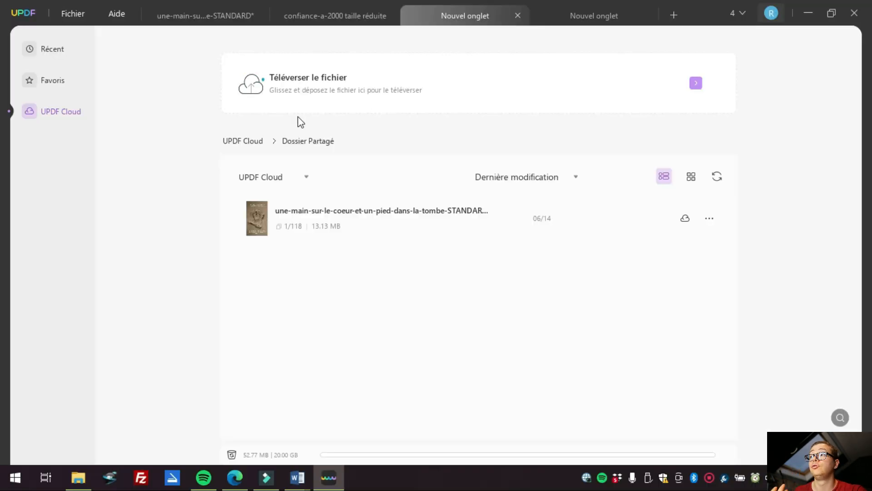
Create a PDF from the scanned image file Numérisation_20240616.png stored in the Bureau folder.
{"action": "left_click", "coordinate": [300, 104]}
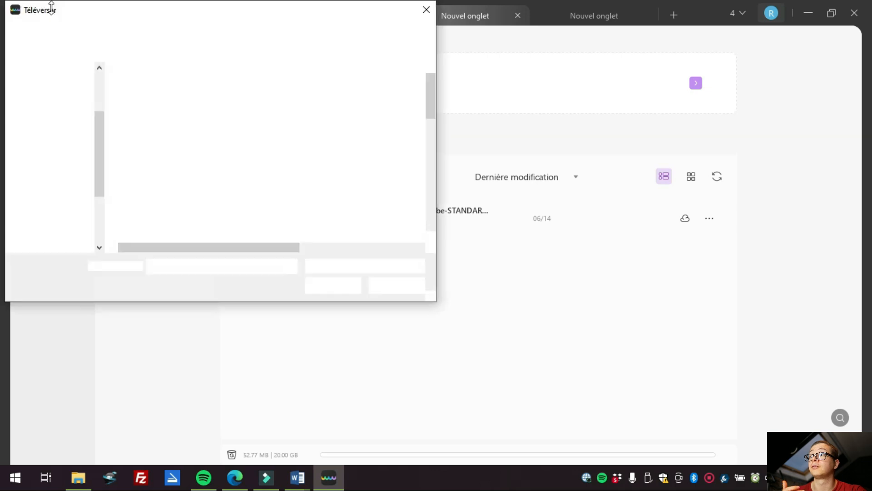
{"action": "left_click", "coordinate": [417, 11]}
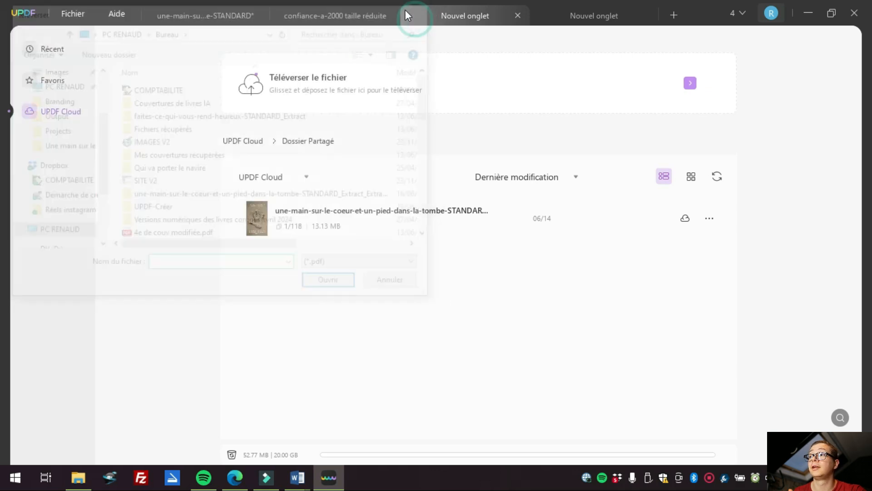
{"action": "left_click", "coordinate": [71, 13]}
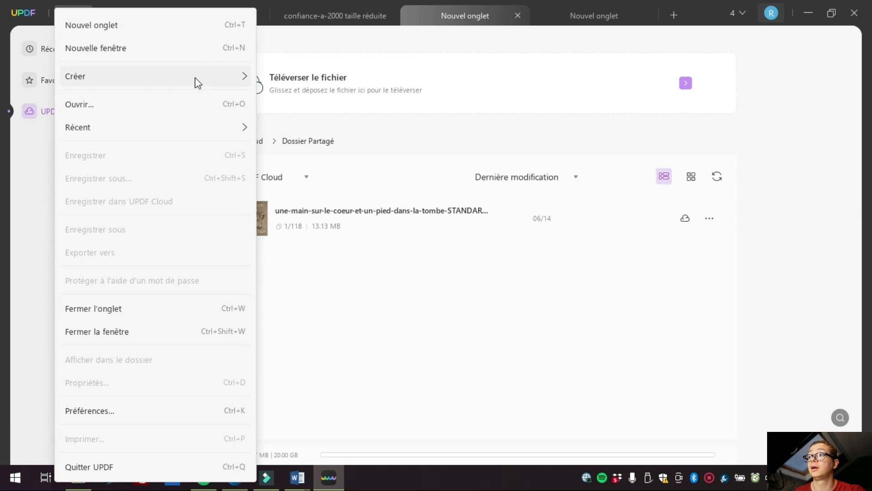
{"action": "mouse_move", "coordinate": [195, 77]}
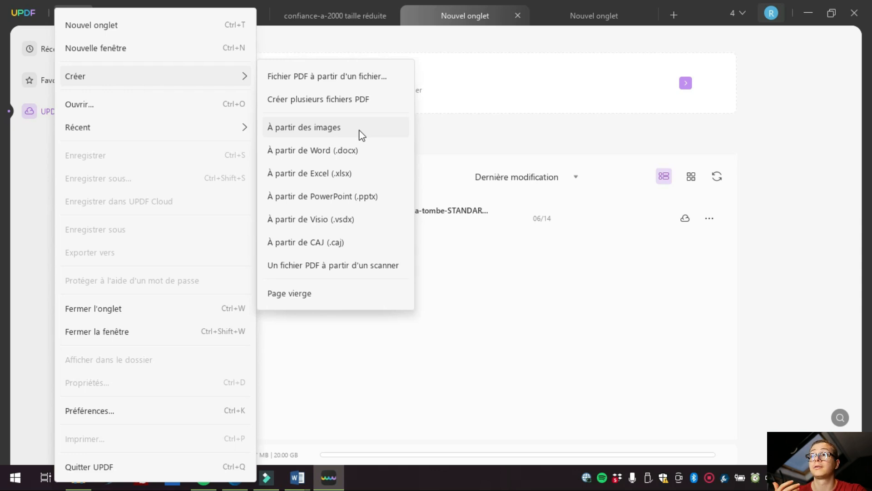
{"action": "left_click", "coordinate": [366, 80]}
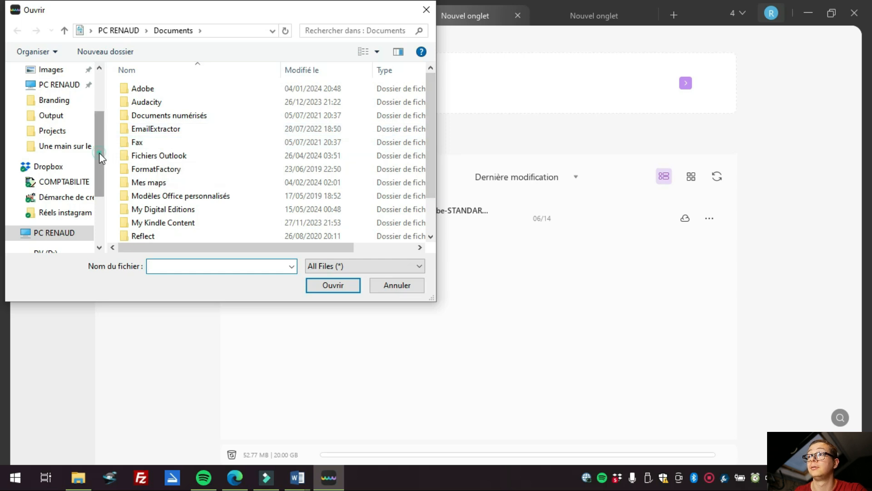
{"action": "scroll", "coordinate": [100, 152], "scroll_direction": "up", "scroll_amount": 3}
{"action": "left_click", "coordinate": [69, 95]}
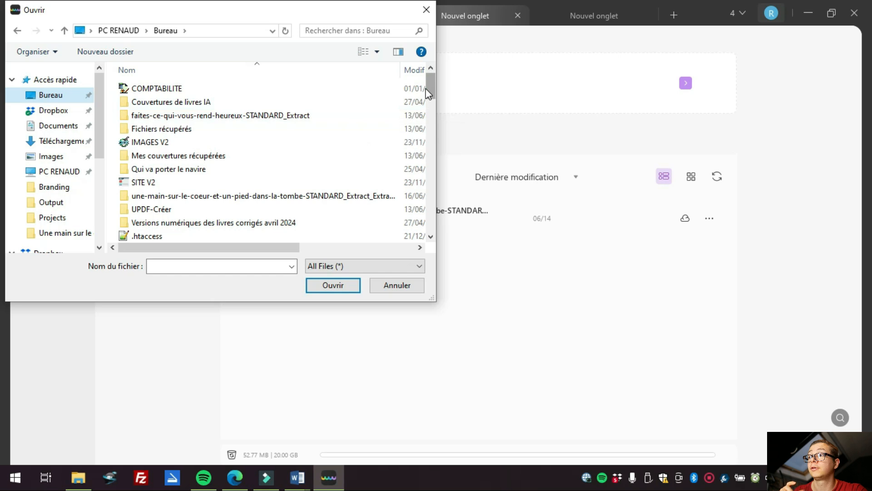
{"action": "scroll", "coordinate": [430, 103], "scroll_direction": "down", "scroll_amount": 12}
{"action": "scroll", "coordinate": [436, 188], "scroll_direction": "down", "scroll_amount": 13}
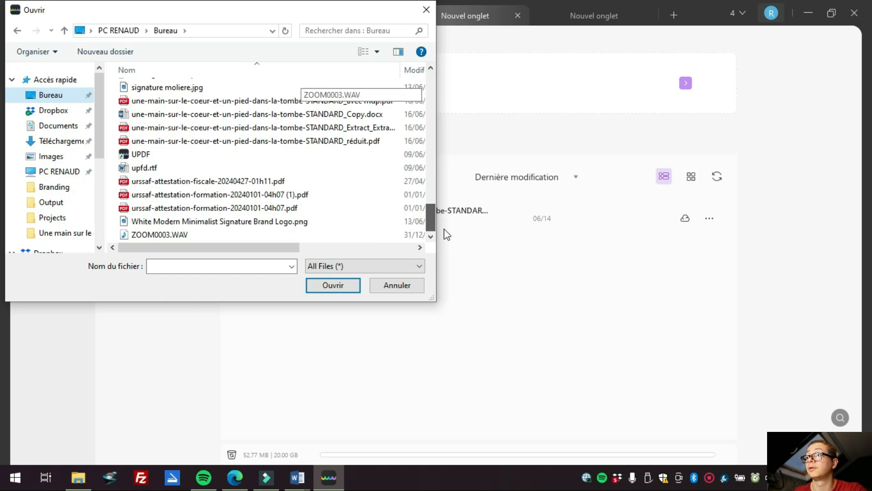
{"action": "left_click_drag", "start_coordinate": [446, 224], "coordinate": [446, 193]}
{"action": "left_click", "coordinate": [246, 141]}
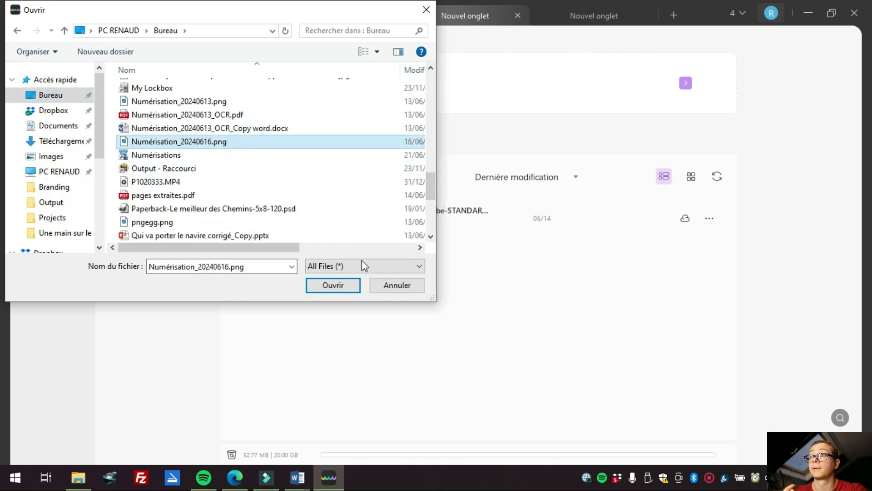
{"action": "left_click", "coordinate": [352, 287]}
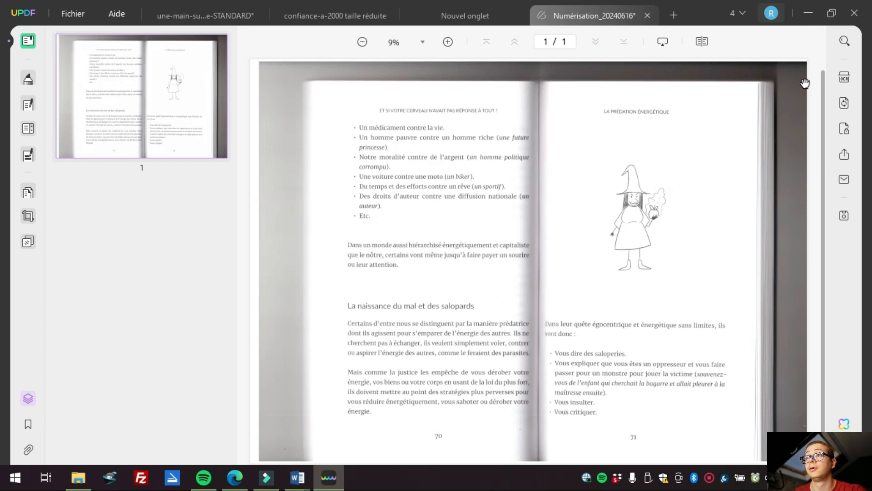
Run OCR on the scan as a searchable French PDF with the text over the page image and the detected optimal resolution.
{"action": "left_click", "coordinate": [841, 82]}
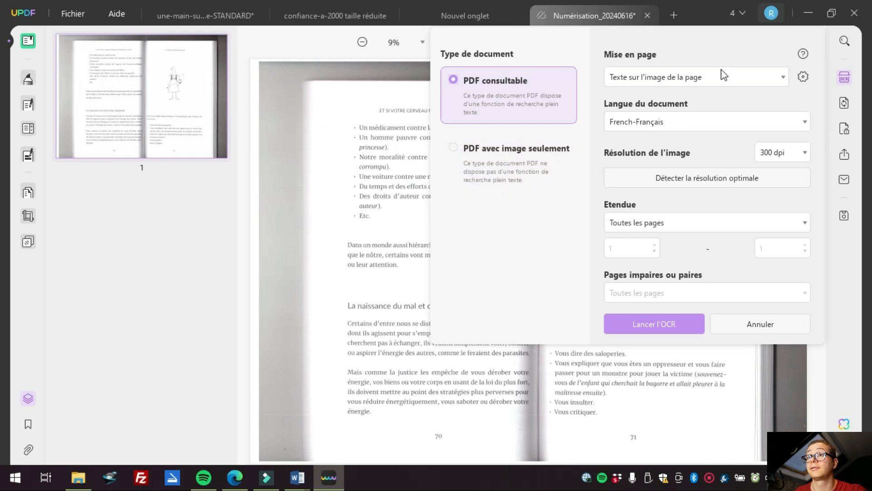
{"action": "left_click", "coordinate": [722, 119]}
{"action": "left_click", "coordinate": [722, 120]}
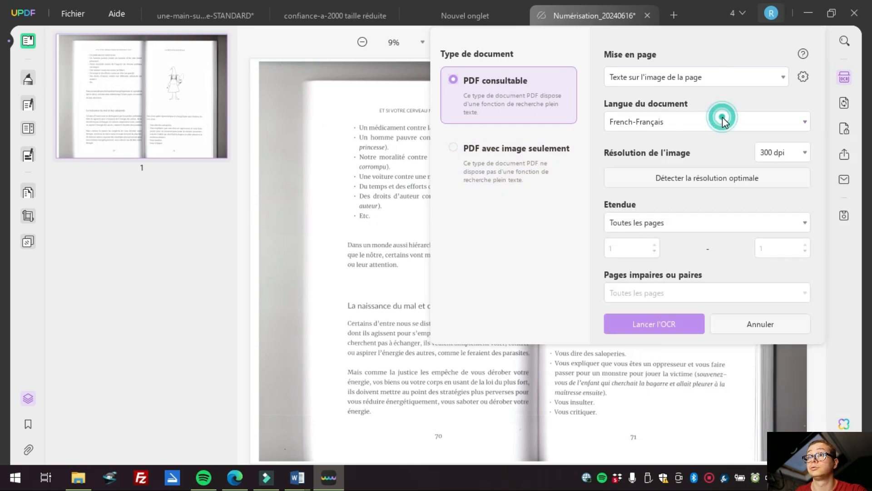
{"action": "left_click", "coordinate": [725, 81]}
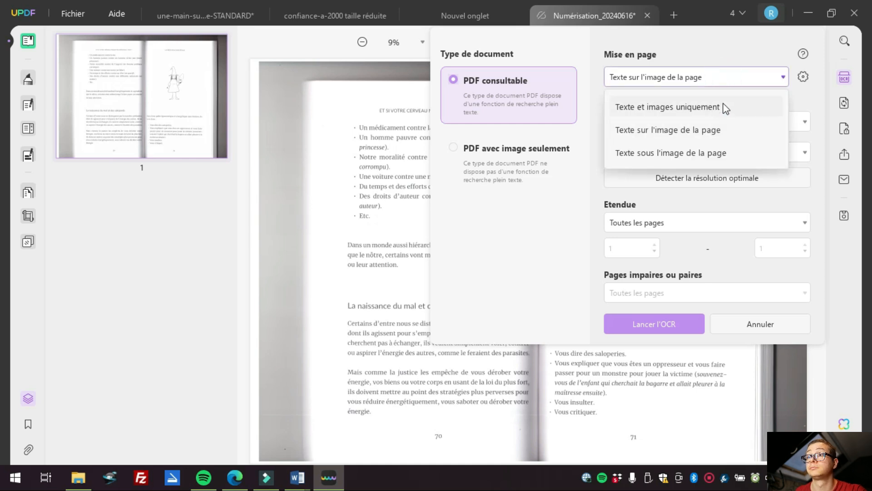
{"action": "left_click", "coordinate": [730, 134]}
{"action": "left_click", "coordinate": [731, 183]}
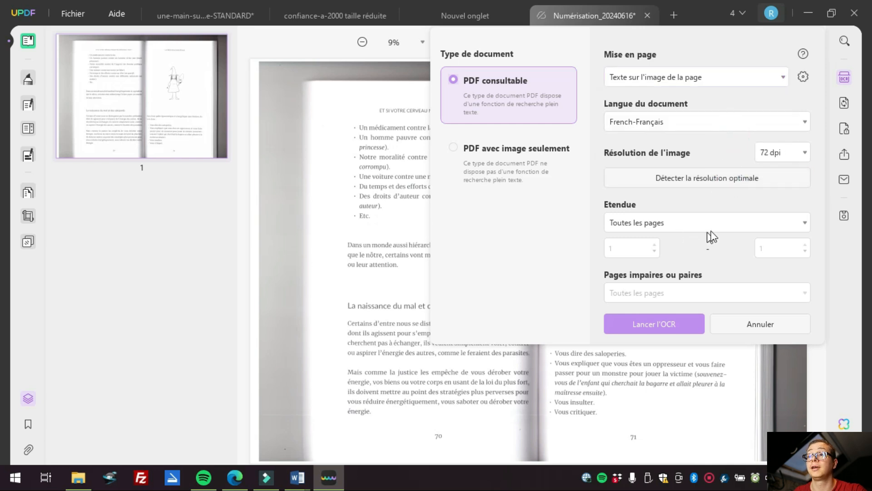
{"action": "left_click", "coordinate": [674, 326]}
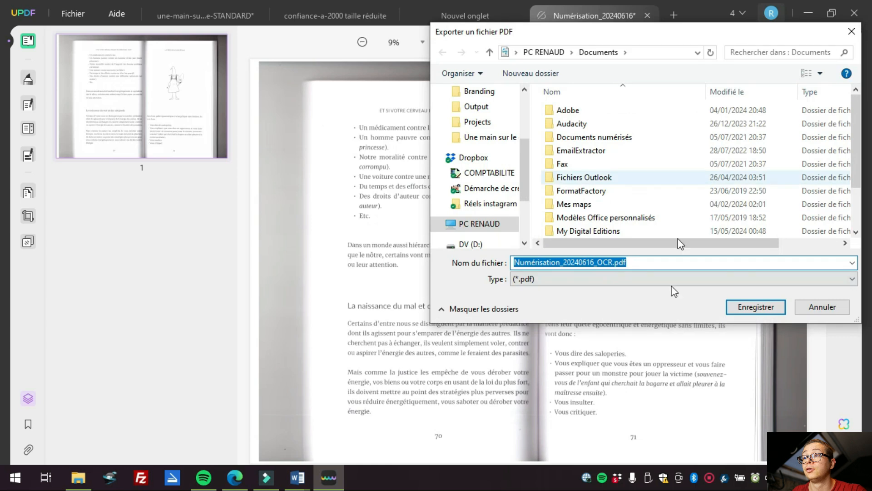
Save the OCR output in the Bureau folder as Numérisation_20240616_OCR.pdf.
{"action": "left_click_drag", "start_coordinate": [607, 34], "coordinate": [489, 48]}
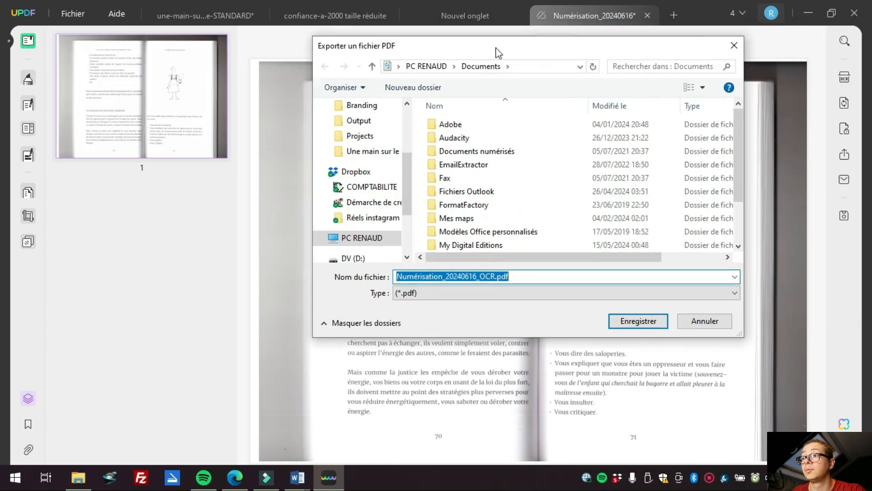
{"action": "left_click_drag", "start_coordinate": [407, 196], "coordinate": [407, 130]}
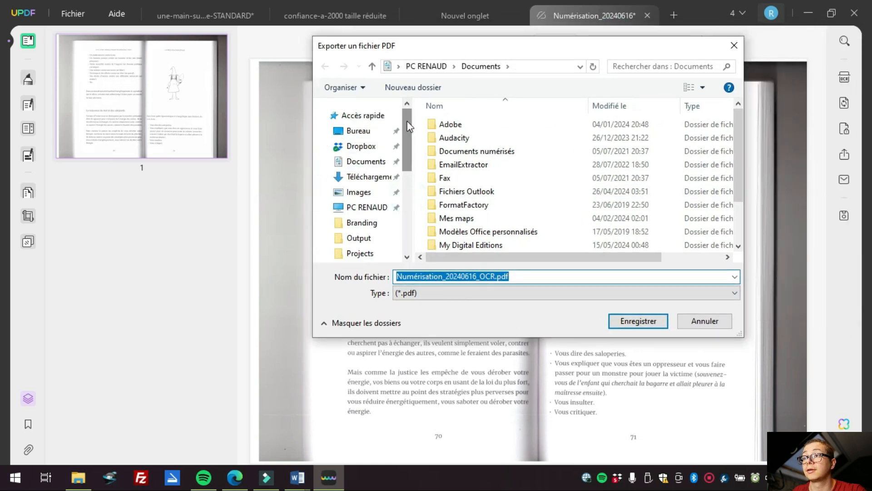
{"action": "left_click", "coordinate": [365, 131]}
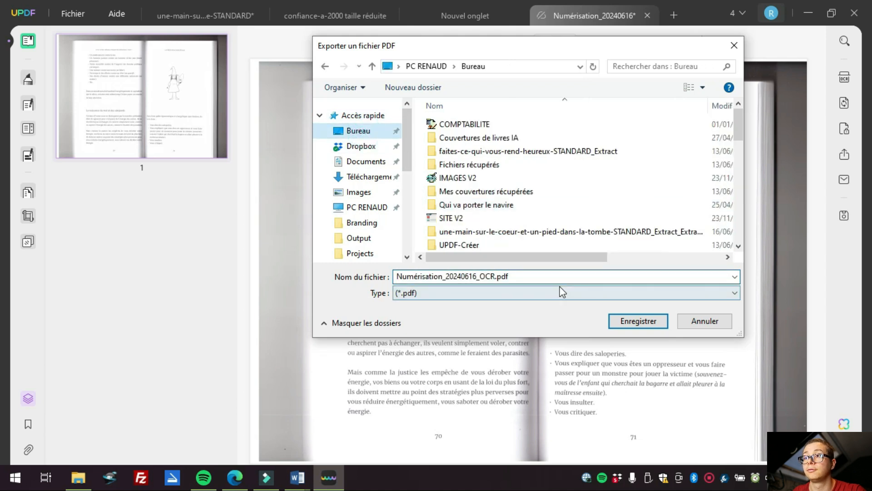
{"action": "left_click", "coordinate": [545, 275]}
{"action": "left_click", "coordinate": [552, 276]}
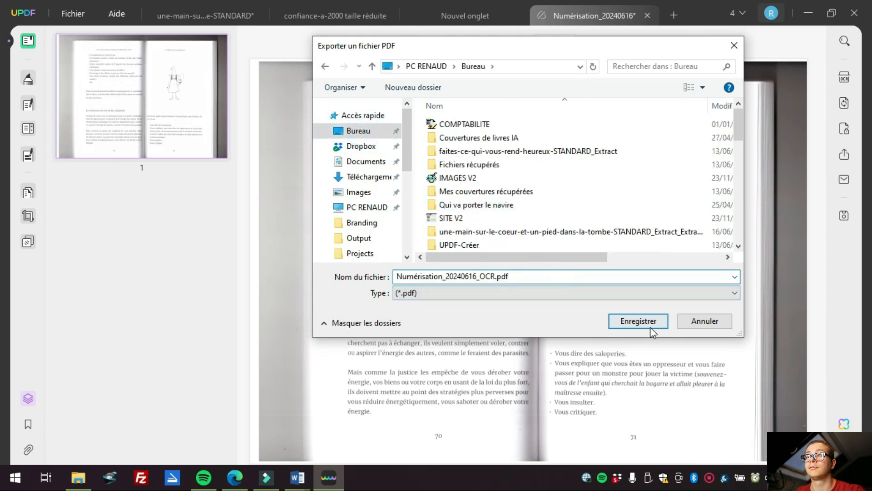
{"action": "left_click", "coordinate": [648, 321]}
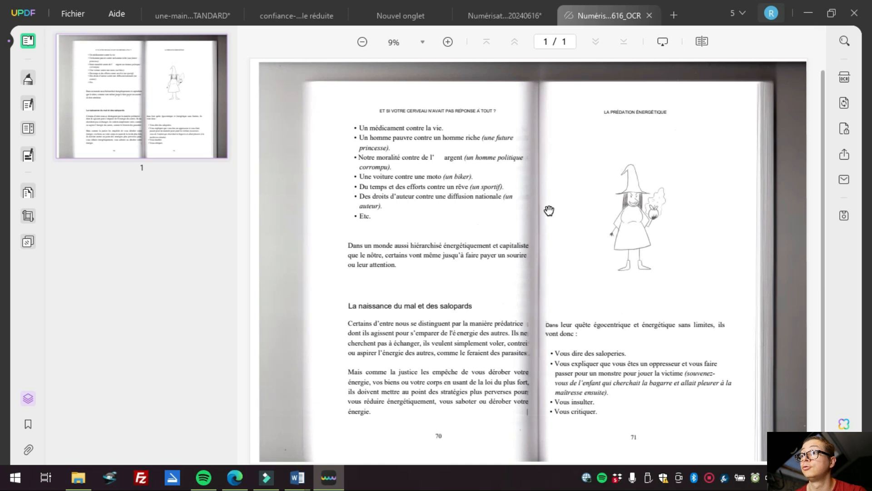
Check that the recognized text on both scanned book pages, 70 and 71, can be selected.
{"action": "left_click_drag", "start_coordinate": [359, 129], "coordinate": [510, 415]}
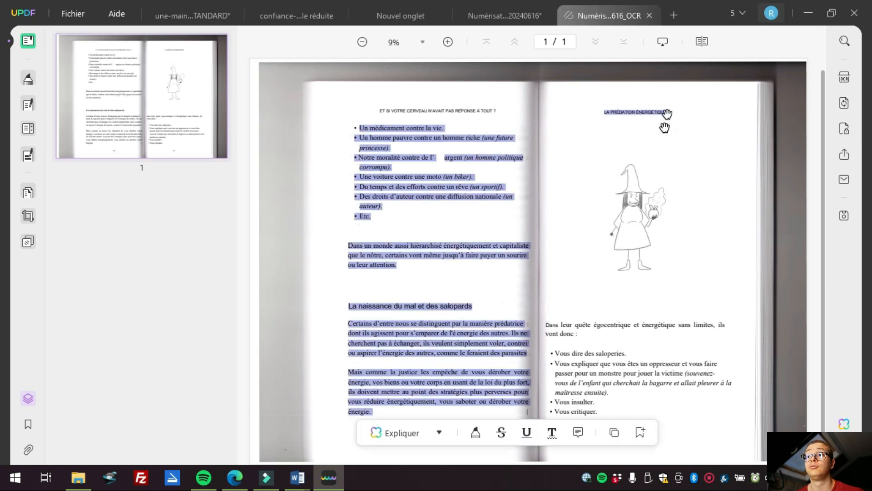
{"action": "left_click_drag", "start_coordinate": [603, 114], "coordinate": [689, 415]}
{"action": "scroll", "coordinate": [686, 400], "scroll_direction": "down", "scroll_amount": 1}
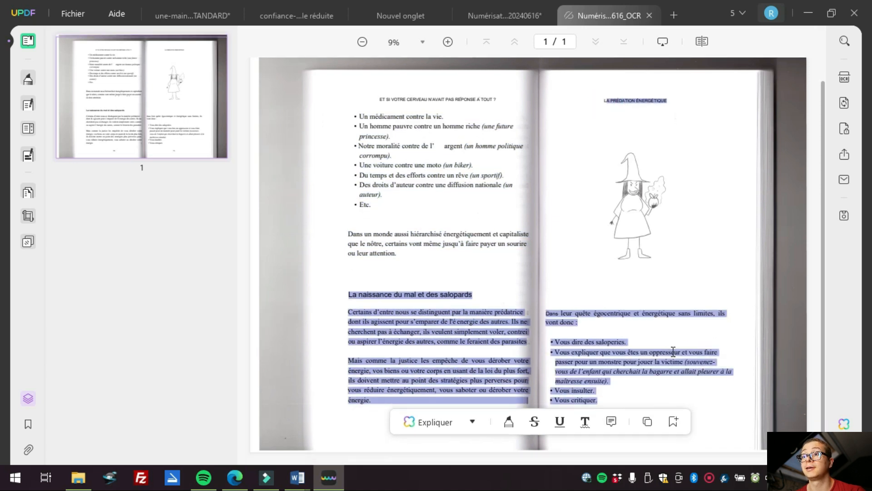
{"action": "left_click_drag", "start_coordinate": [587, 313], "coordinate": [591, 313]}
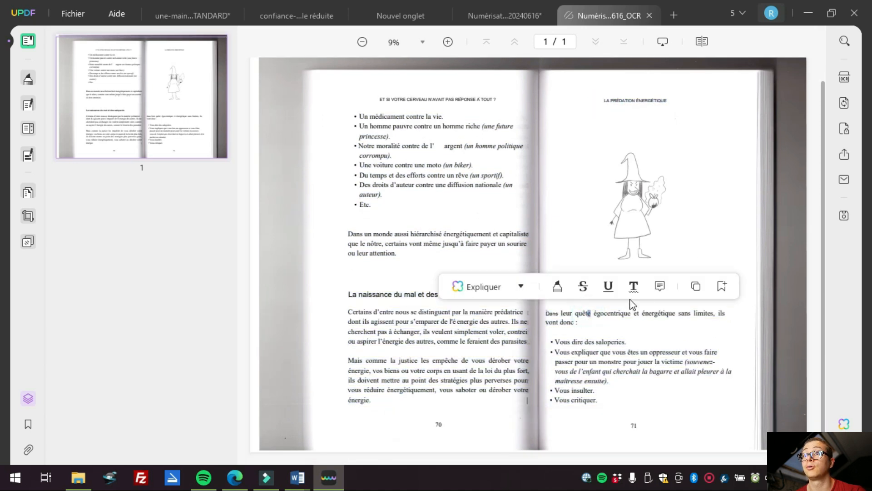
{"action": "left_click", "coordinate": [653, 342]}
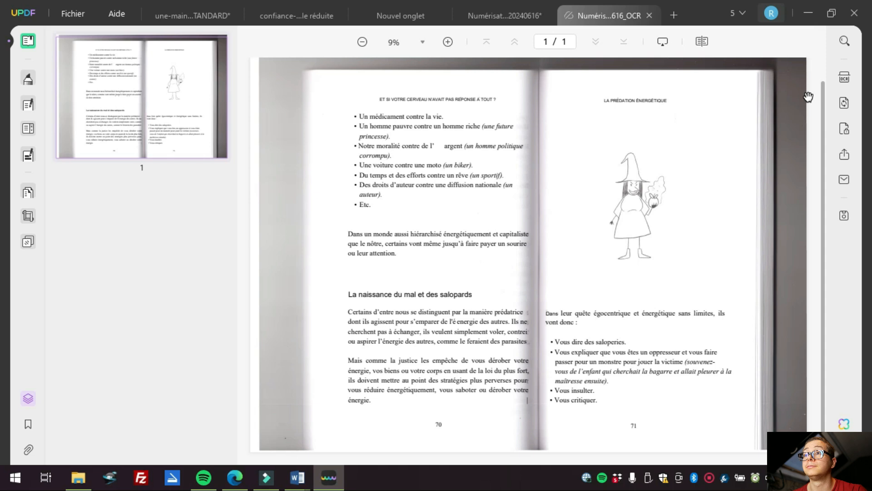
Export page 1 of the OCR PDF as plain text to the Bureau folder as Numérisation_20240616_OCR_Copy.txt.
{"action": "left_click", "coordinate": [72, 15]}
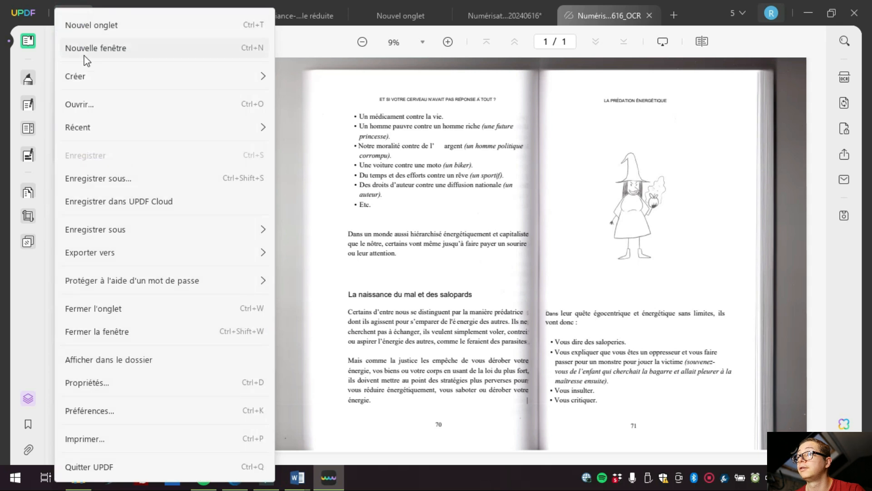
{"action": "mouse_move", "coordinate": [236, 258]}
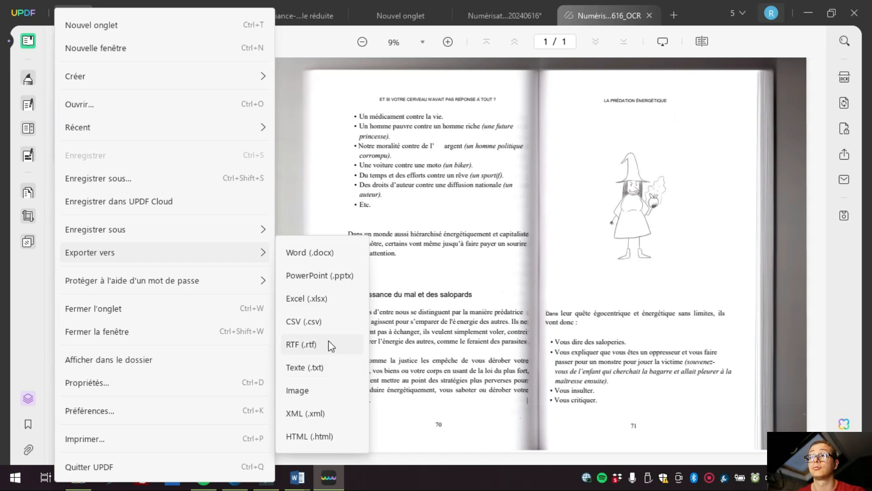
{"action": "left_click", "coordinate": [329, 363]}
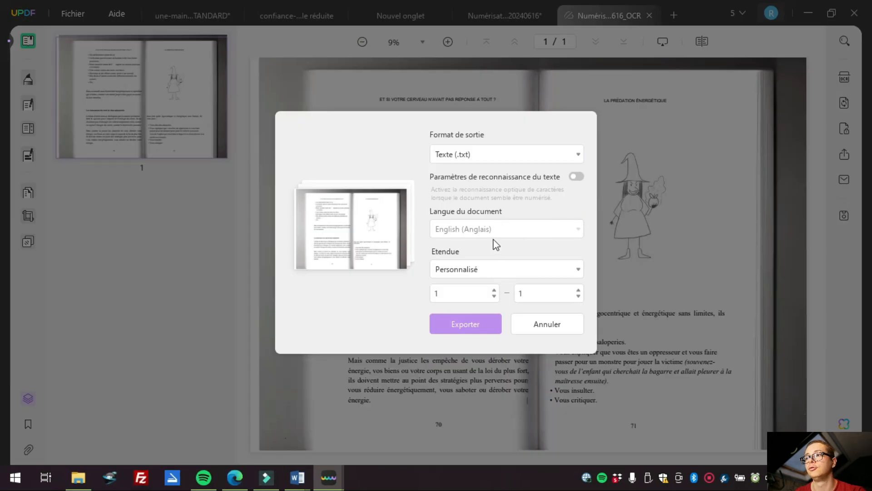
{"action": "left_click", "coordinate": [473, 332]}
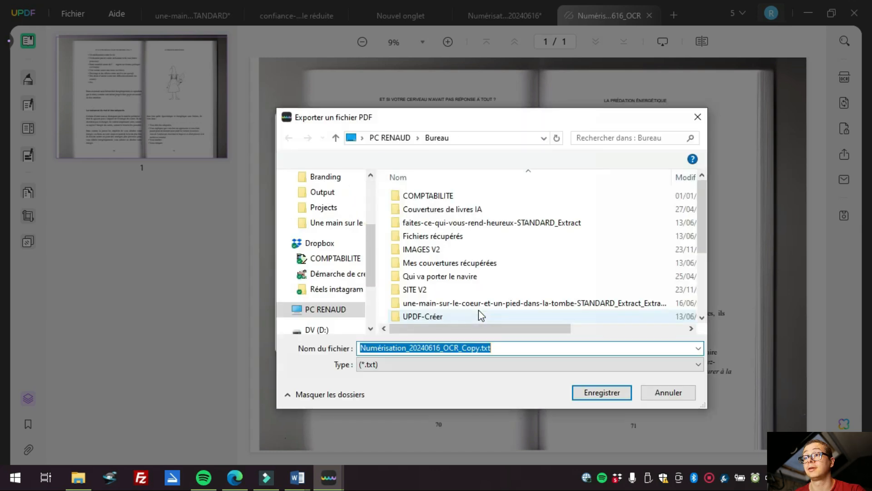
{"action": "left_click", "coordinate": [455, 348]}
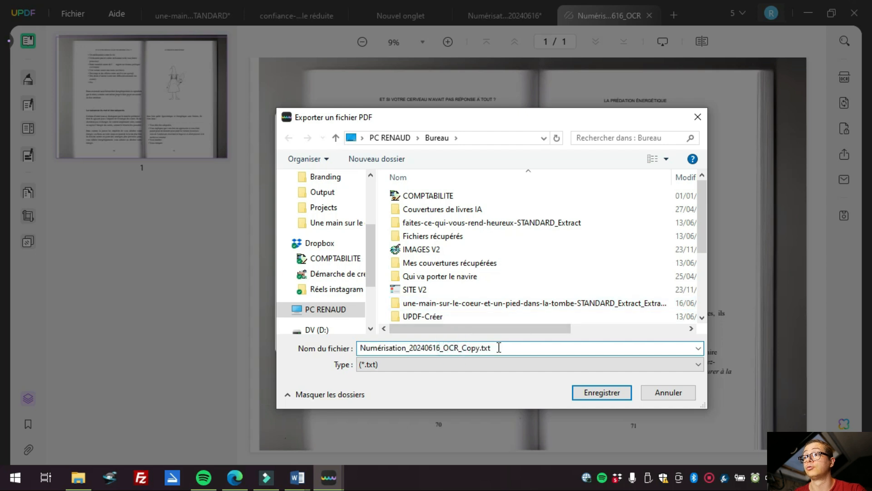
{"action": "left_click", "coordinate": [607, 393]}
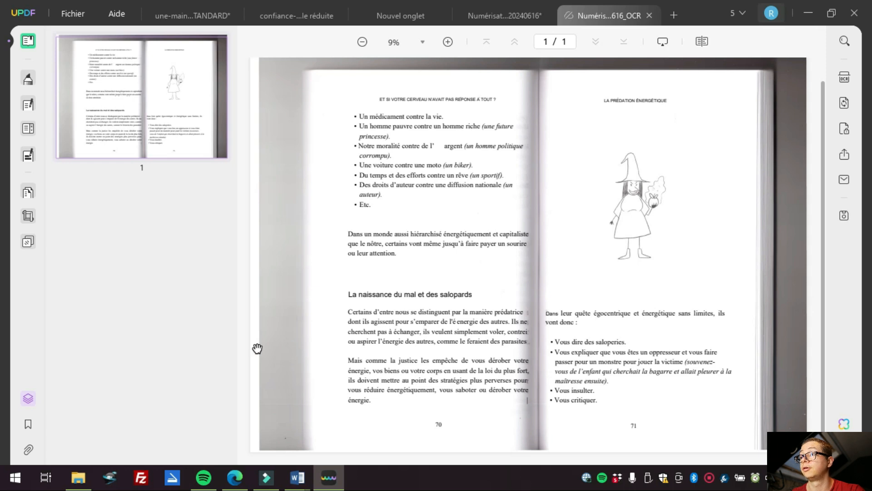
Switch to File Explorer, open Numérisation_20240616_OCR_Copy.txt in Notepad and review the first extracted lines.
{"action": "left_click", "coordinate": [87, 484]}
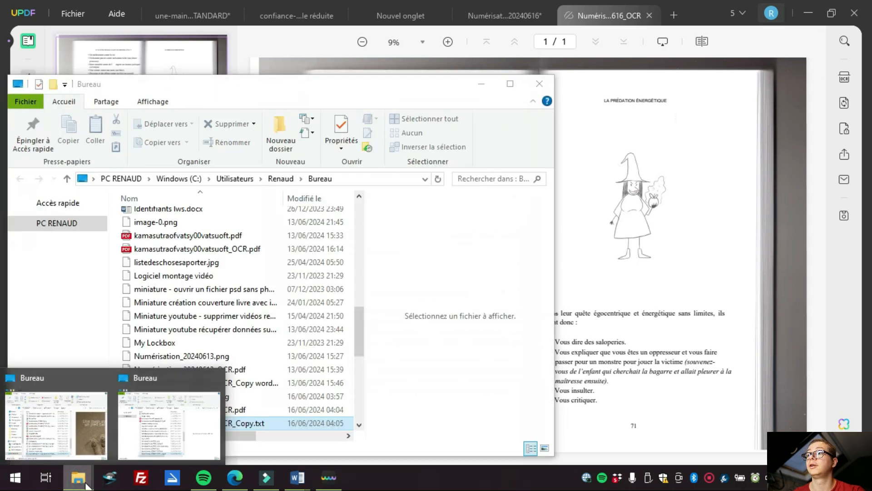
{"action": "left_click", "coordinate": [268, 423]}
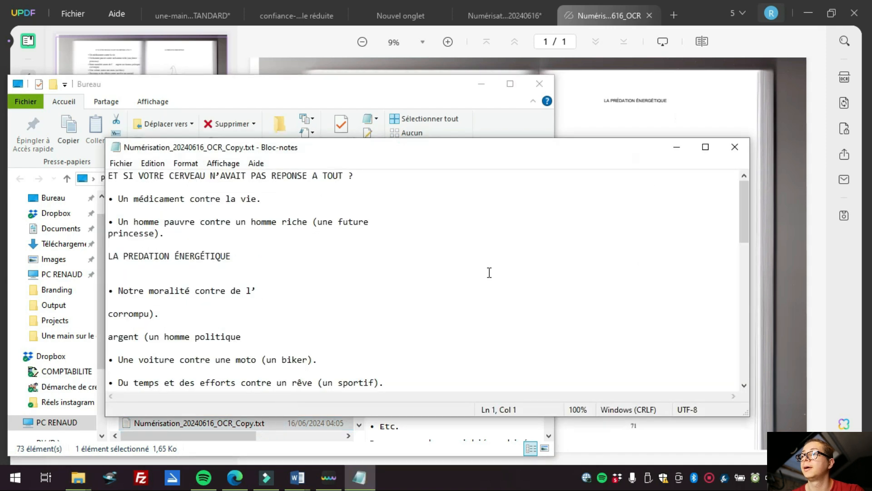
{"action": "left_click", "coordinate": [288, 199]}
{"action": "left_click", "coordinate": [242, 229]}
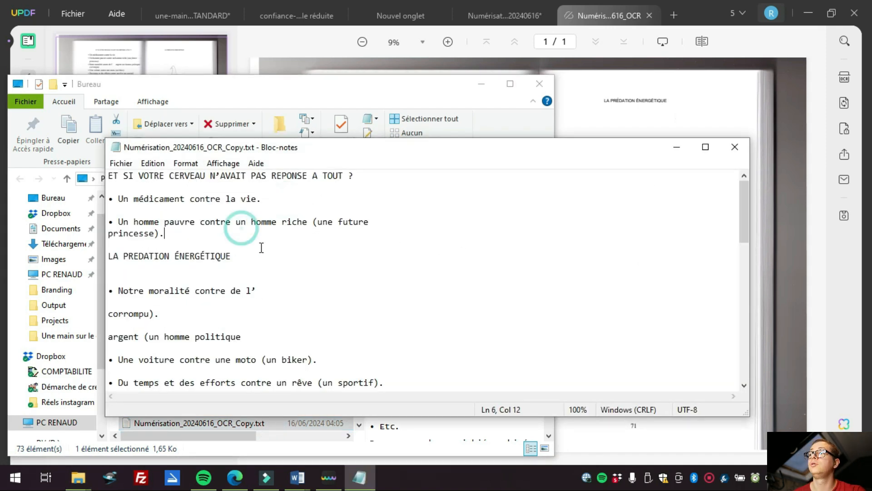
{"action": "scroll", "coordinate": [284, 264], "scroll_direction": "down", "scroll_amount": 1}
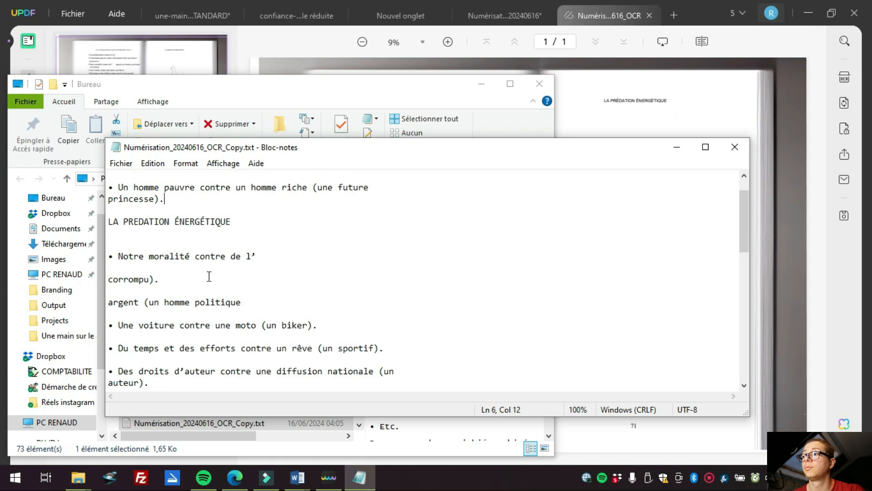
{"action": "scroll", "coordinate": [209, 274], "scroll_direction": "down", "scroll_amount": 1}
Copy the line "argent (un homme politique" from the exported text.
{"action": "left_click_drag", "start_coordinate": [111, 269], "coordinate": [249, 269]}
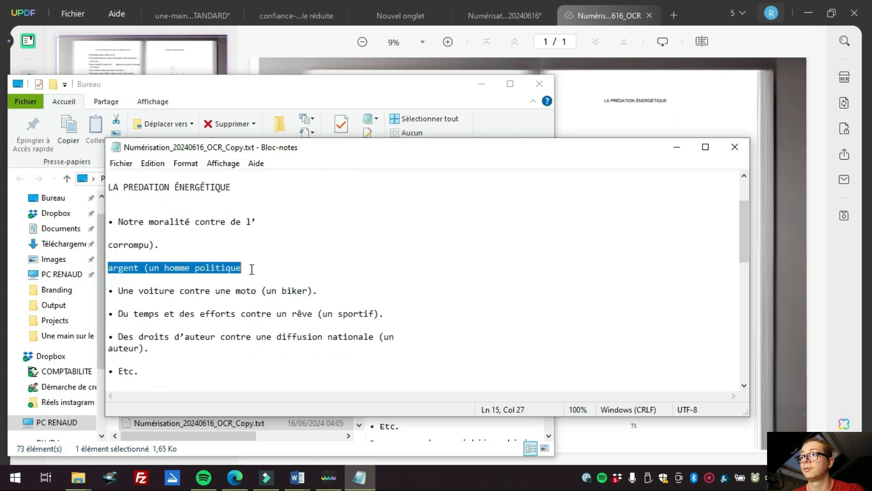
{"action": "right_click", "coordinate": [217, 272]}
{"action": "left_click", "coordinate": [277, 307]}
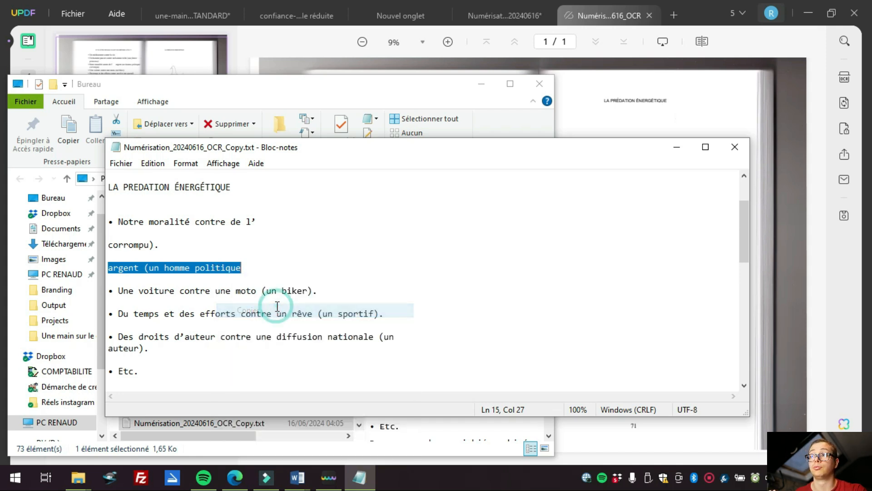
Remove the line "argent (un homme politique" from its place and paste it at the end of the bullet "Notre moralité contre de l’".
{"action": "key", "text": "BackSpace"}
{"action": "key", "text": "BackSpace"}
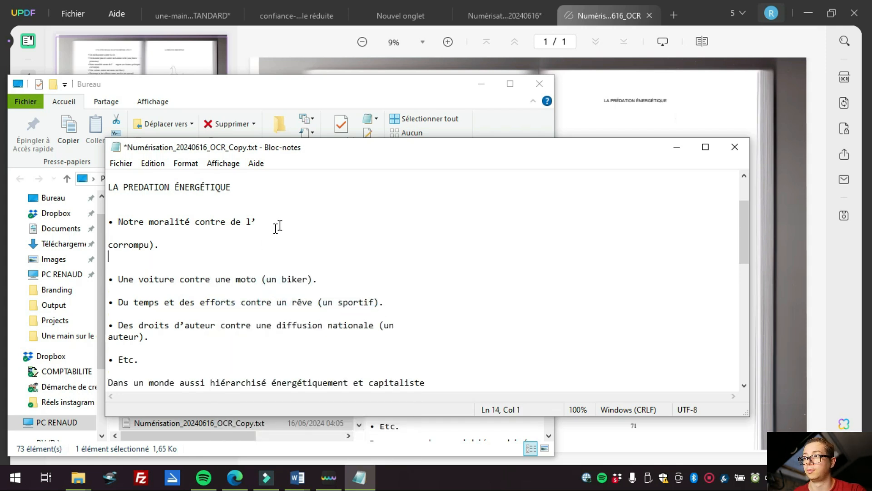
{"action": "key", "text": "BackSpace"}
{"action": "left_click", "coordinate": [278, 225]}
{"action": "key", "text": "ctrl+v"}
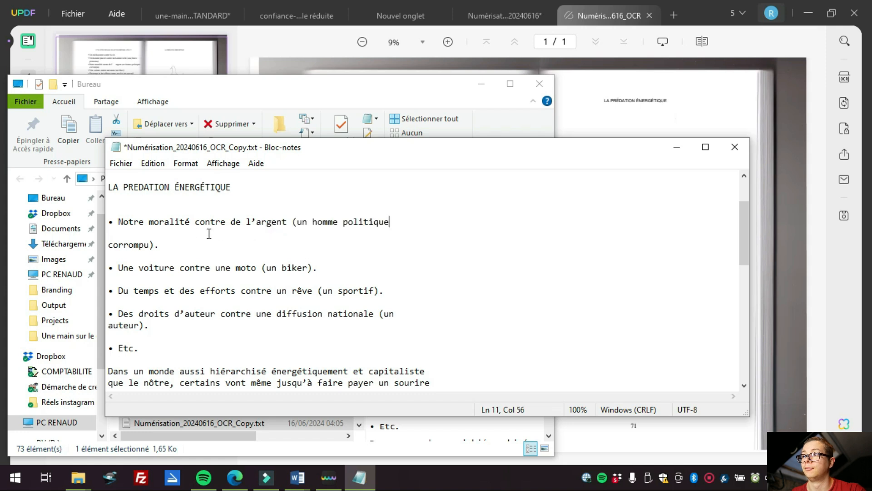
Join "corrompu)." onto the end of the "Notre moralité" bullet line and look through the rest of the extracted text.
{"action": "left_click", "coordinate": [109, 246]}
{"action": "key", "text": "BackSpace"}
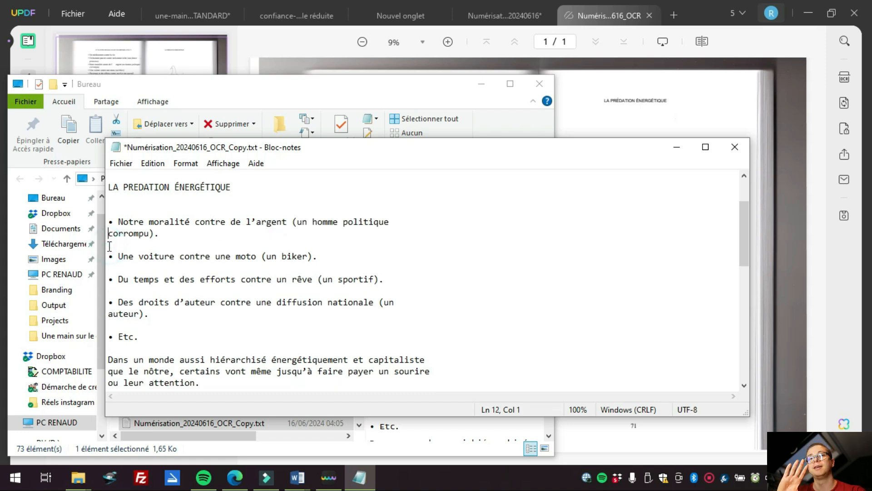
{"action": "key", "text": "BackSpace"}
{"action": "left_click", "coordinate": [347, 245]}
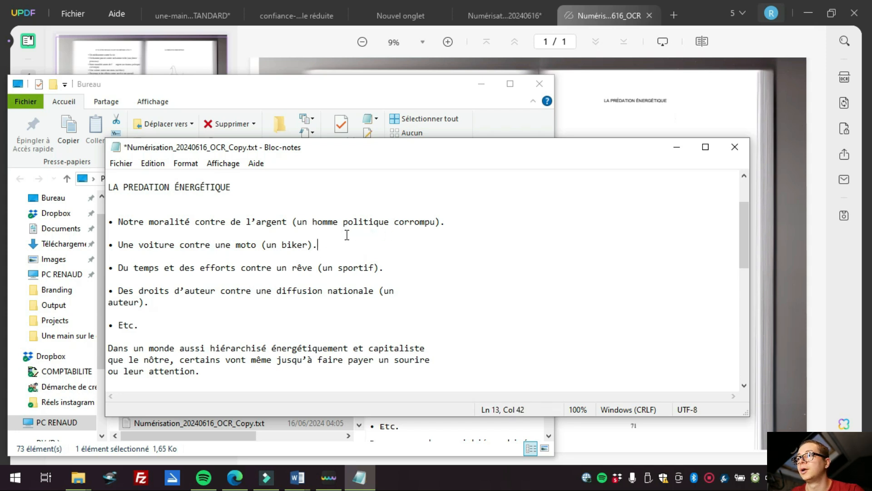
{"action": "scroll", "coordinate": [345, 241], "scroll_direction": "down", "scroll_amount": 1}
{"action": "scroll", "coordinate": [352, 235], "scroll_direction": "down", "scroll_amount": 1}
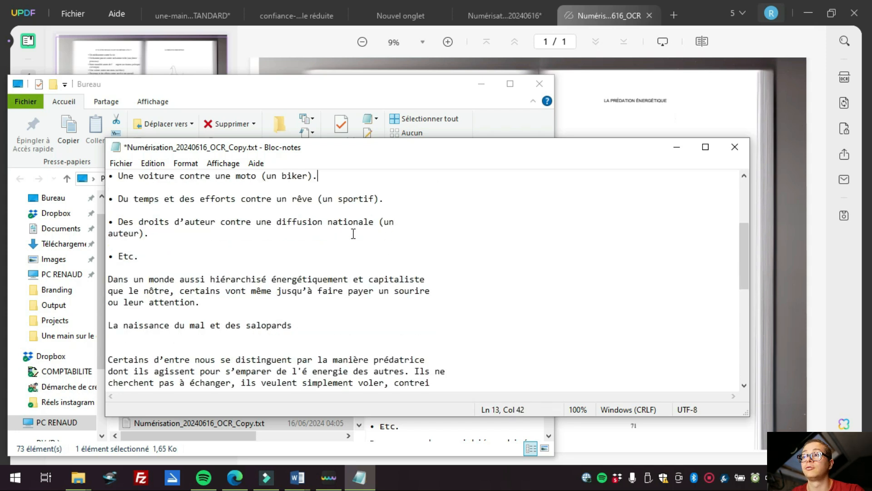
{"action": "scroll", "coordinate": [351, 244], "scroll_direction": "down", "scroll_amount": 7}
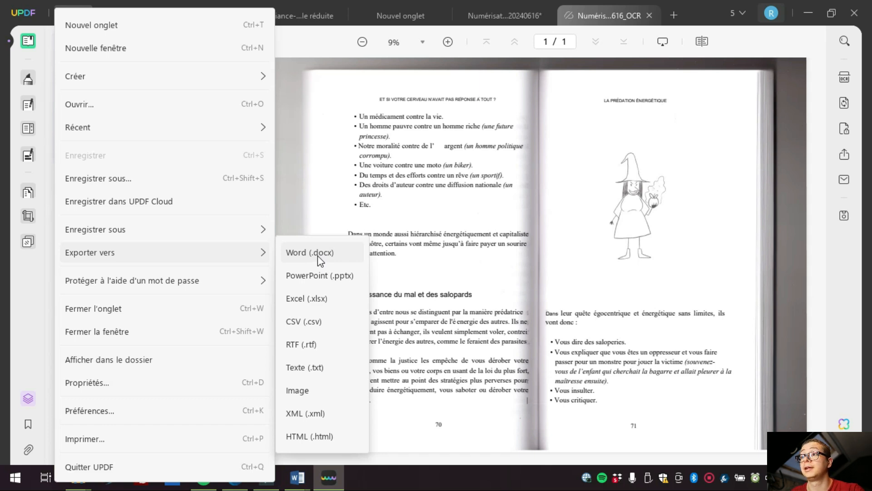
Export page 1 of the OCR PDF from UPDF as the Word document Numérisation_20240616_OCR_Copy.docx.
{"action": "left_click", "coordinate": [317, 253]}
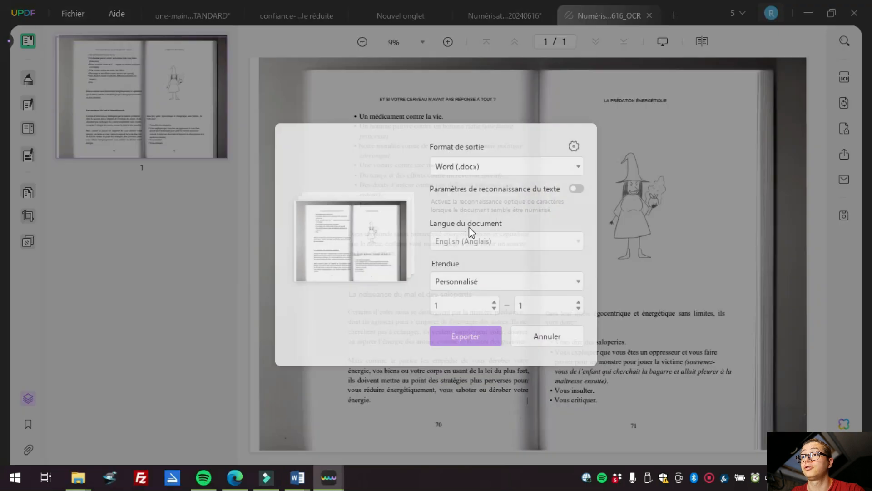
{"action": "left_click", "coordinate": [461, 320]}
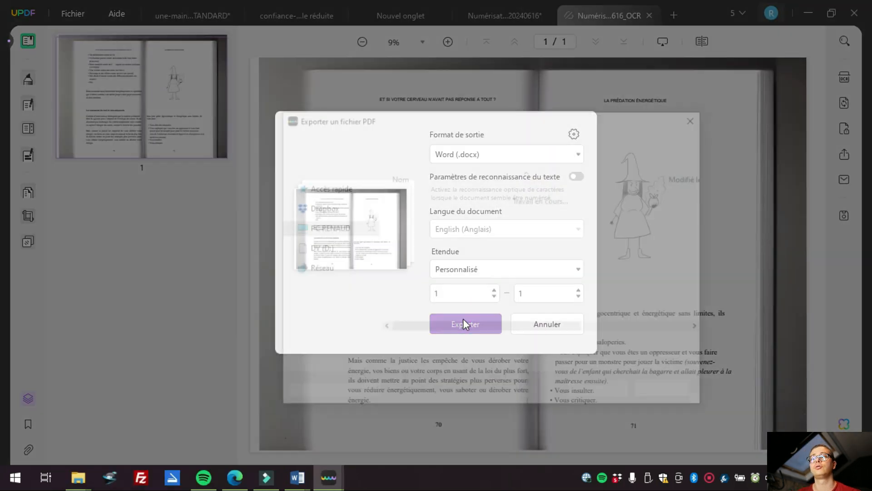
{"action": "left_click", "coordinate": [588, 395]}
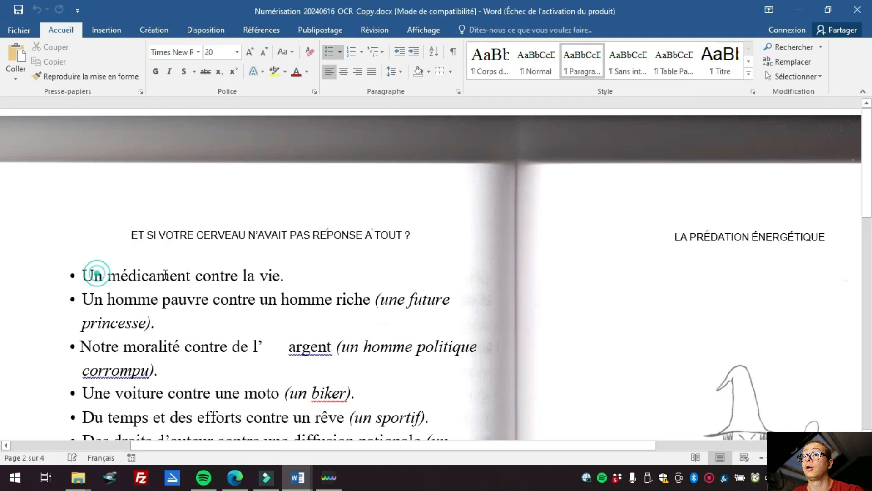
Check in the Word export that the bulleted text and the heading "ET SI VOTRE CERVEAU N’AVAIT PAS RÉPONSE A TOUT ?" can be selected.
{"action": "left_click_drag", "start_coordinate": [96, 273], "coordinate": [448, 318]}
{"action": "scroll", "coordinate": [396, 329], "scroll_direction": "down", "scroll_amount": 3}
{"action": "scroll", "coordinate": [449, 318], "scroll_direction": "down", "scroll_amount": 3}
{"action": "scroll", "coordinate": [449, 318], "scroll_direction": "up", "scroll_amount": 6}
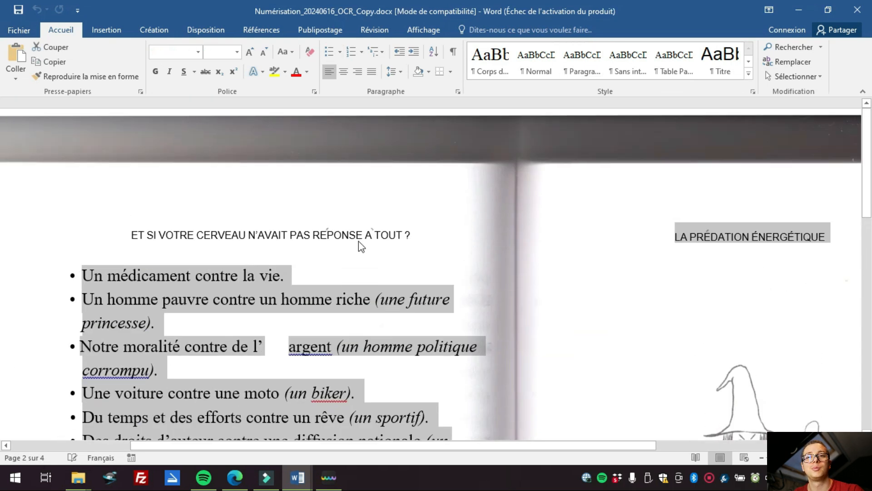
{"action": "left_click", "coordinate": [359, 236]}
{"action": "left_click_drag", "start_coordinate": [403, 235], "coordinate": [127, 223]}
Select the witch drawing in the Word document to check that it is a separate image object.
{"action": "scroll", "coordinate": [385, 367], "scroll_direction": "down", "scroll_amount": 3}
{"action": "left_click", "coordinate": [729, 258]}
{"action": "left_click", "coordinate": [729, 258]}
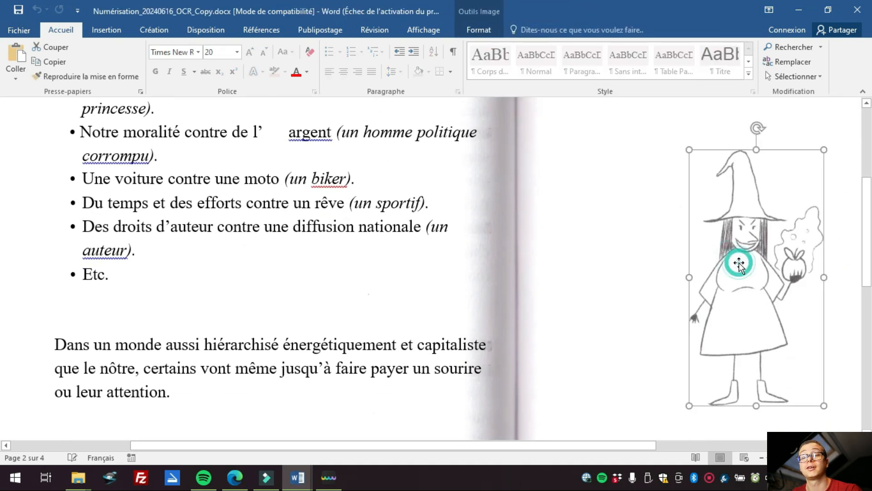
{"action": "mouse_move", "coordinate": [752, 265]}
{"action": "left_mouse_down"}
{"action": "mouse_move", "coordinate": [741, 260]}
{"action": "mouse_move", "coordinate": [750, 265]}
{"action": "left_mouse_up"}
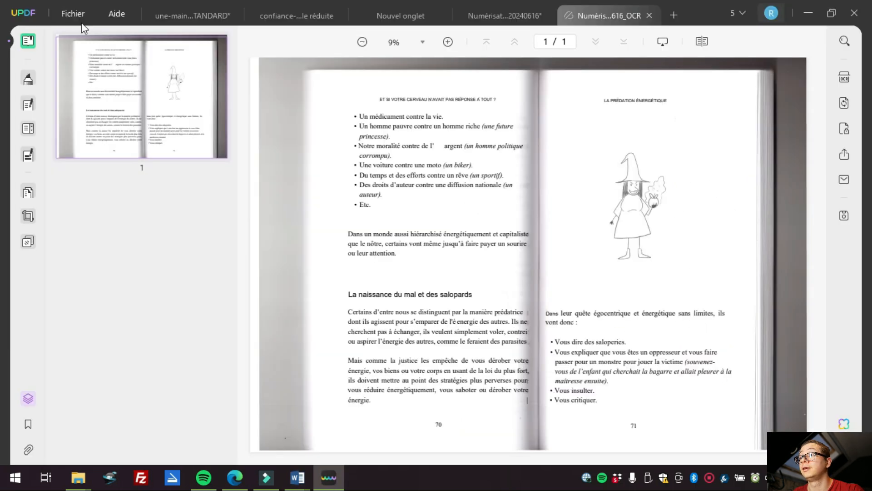
Switch back to UPDF and export page 1 of the OCR PDF as the HTML file Numérisation_20240616_OCR_Copy.html.
{"action": "left_click", "coordinate": [79, 20]}
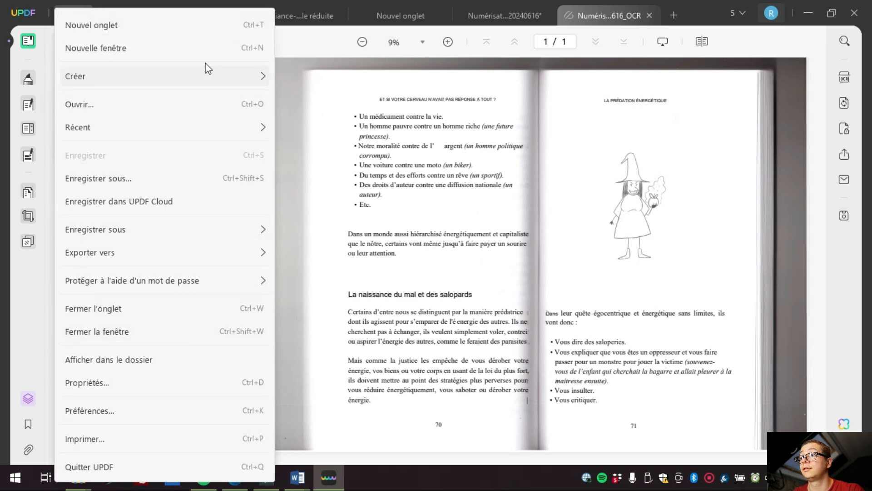
{"action": "mouse_move", "coordinate": [222, 266]}
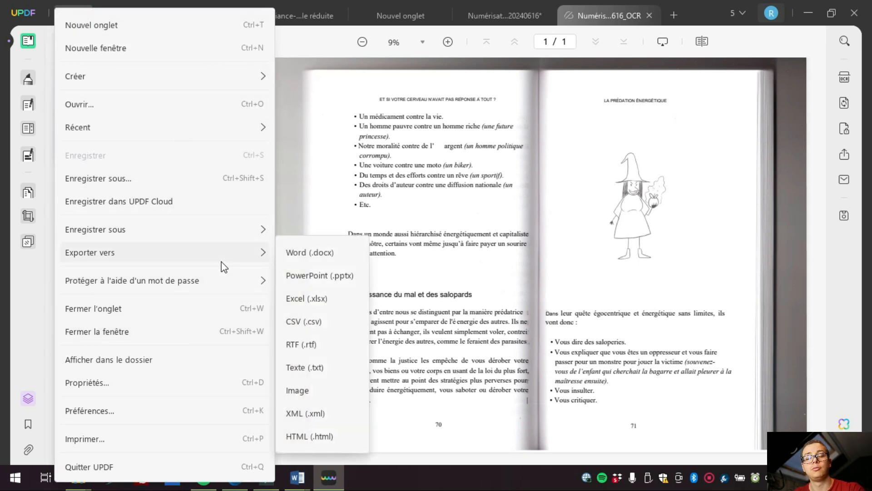
{"action": "left_click", "coordinate": [326, 437]}
{"action": "left_click", "coordinate": [466, 322]}
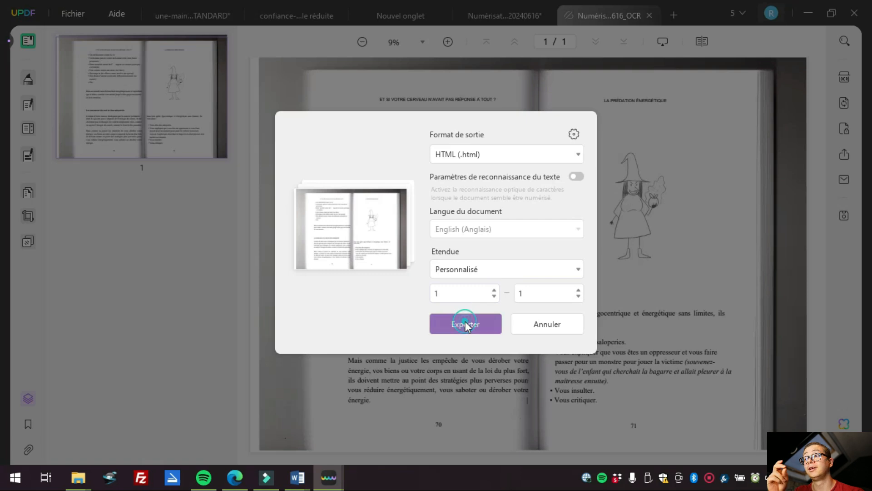
{"action": "key", "text": "Return"}
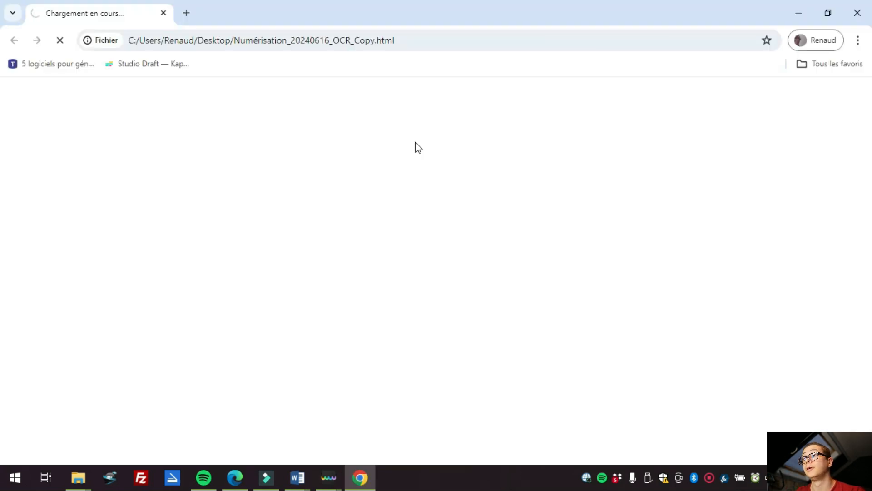
Review the exported HTML page in the browser, from the heading text down to the witch drawing.
{"action": "left_click_drag", "start_coordinate": [275, 89], "coordinate": [318, 91]}
{"action": "scroll", "coordinate": [330, 229], "scroll_direction": "down", "scroll_amount": 1}
{"action": "scroll", "coordinate": [330, 229], "scroll_direction": "down", "scroll_amount": 12}
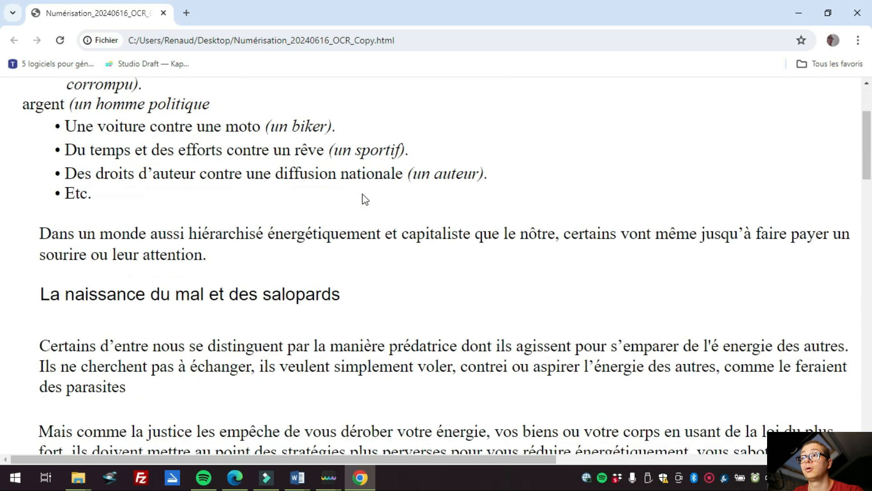
{"action": "scroll", "coordinate": [381, 195], "scroll_direction": "down", "scroll_amount": 1}
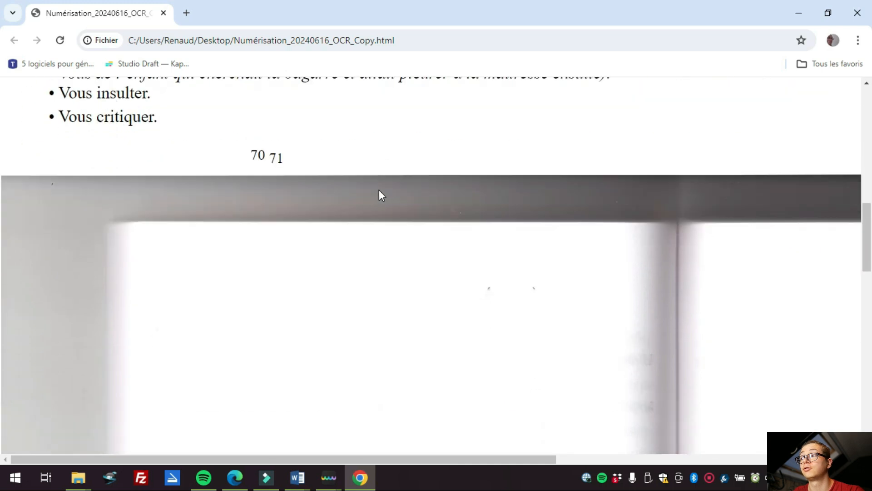
{"action": "scroll", "coordinate": [381, 195], "scroll_direction": "down", "scroll_amount": 10}
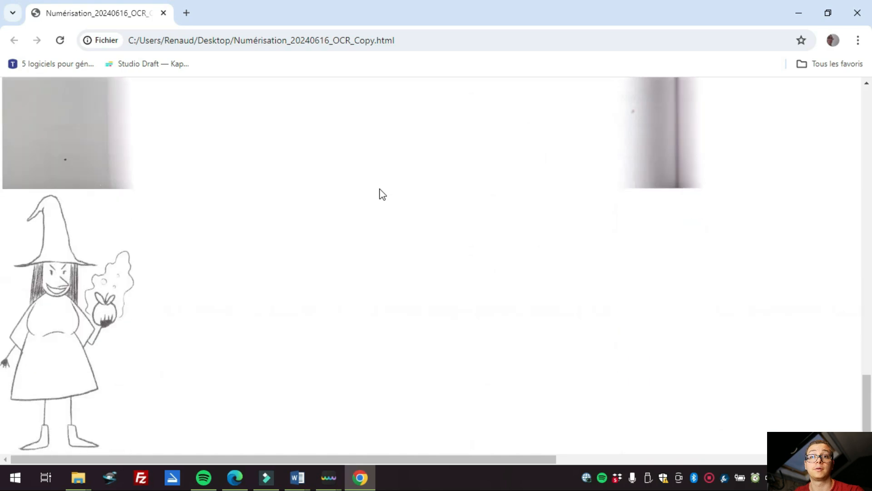
Save the witch drawing from the HTML page as Image_002.jpg, view the saved image and close it.
{"action": "right_click", "coordinate": [52, 314]}
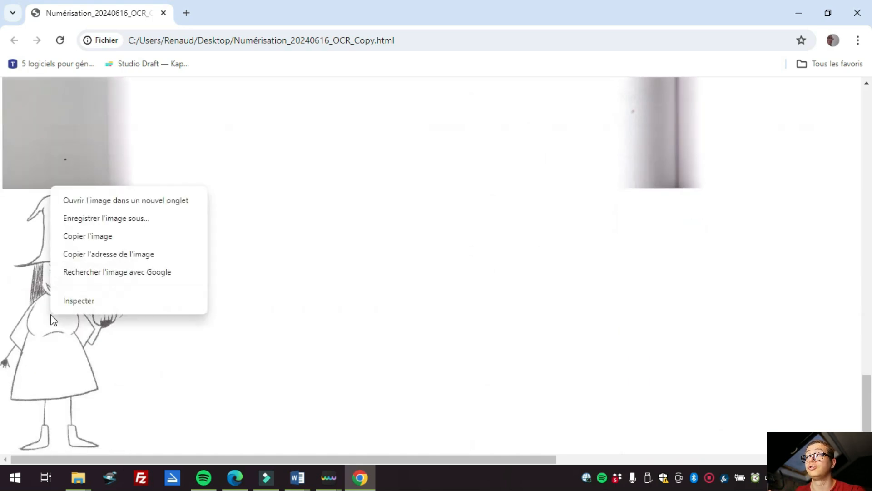
{"action": "left_click", "coordinate": [116, 219]}
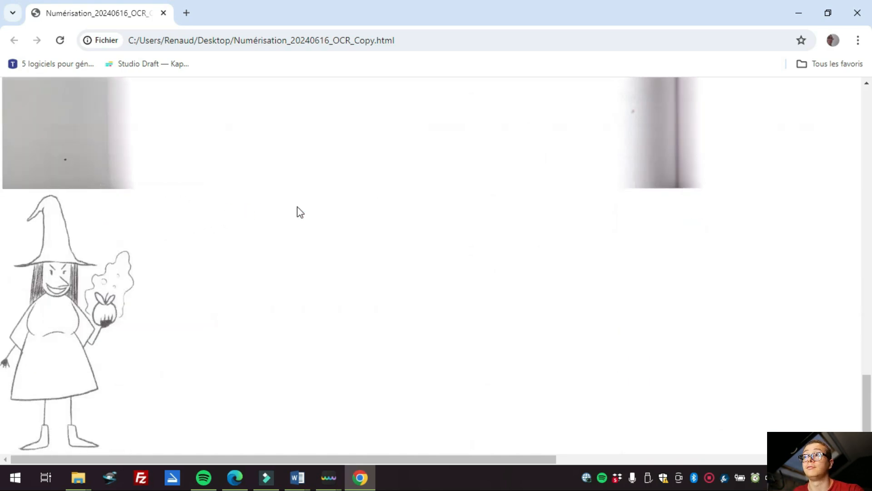
{"action": "left_click", "coordinate": [342, 287]}
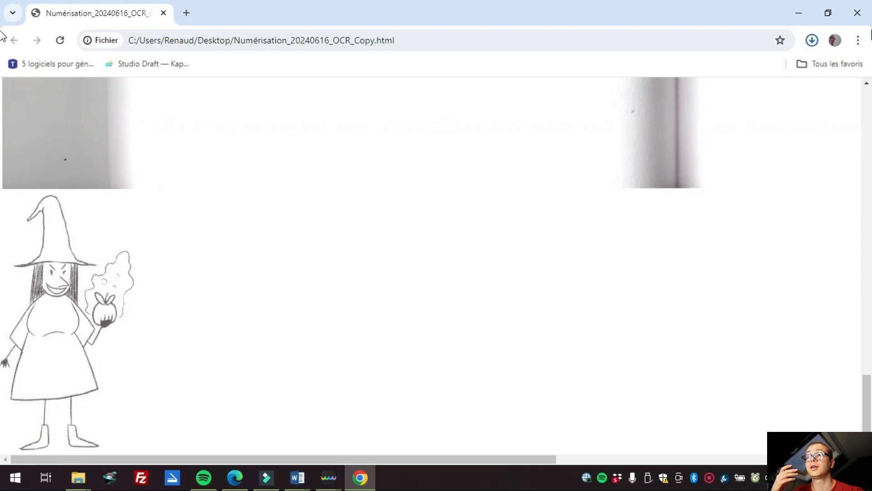
{"action": "left_click", "coordinate": [677, 68]}
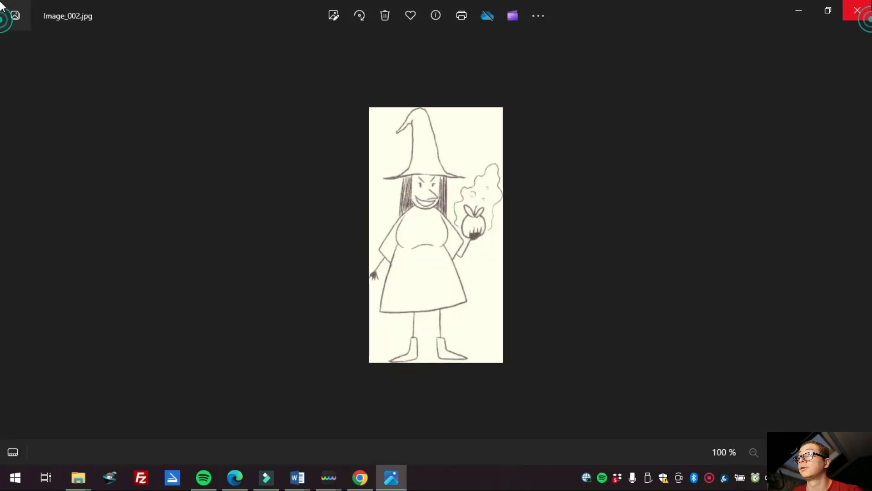
{"action": "left_click", "coordinate": [857, 10]}
Try to create a PDF in UPDF by scanning with the Samsung SCX-3200 Series scanner.
{"action": "left_click", "coordinate": [81, 19]}
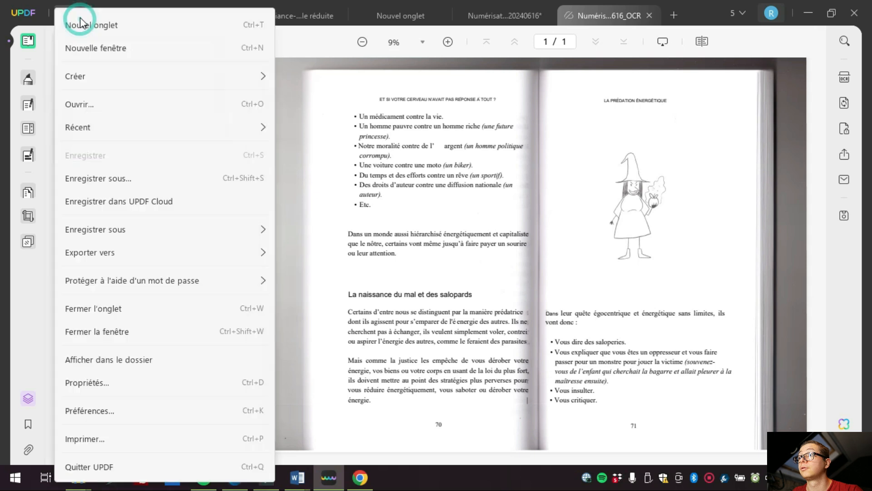
{"action": "mouse_move", "coordinate": [92, 80]}
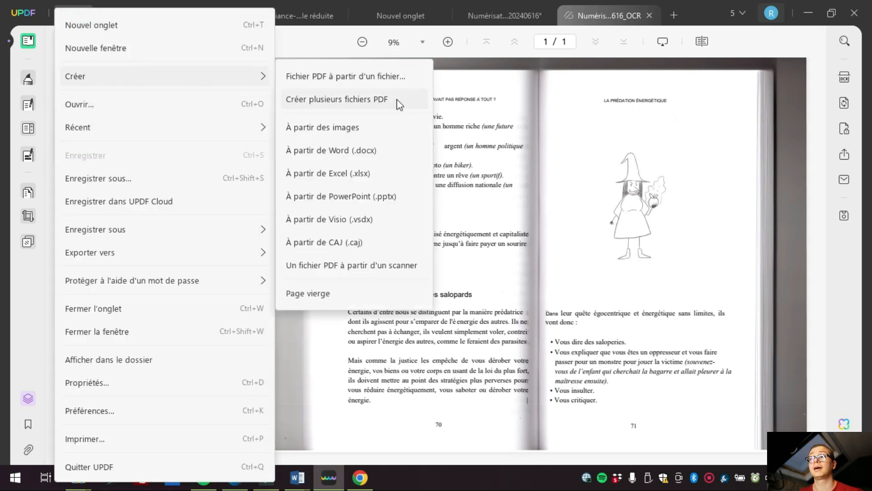
{"action": "left_click", "coordinate": [370, 265]}
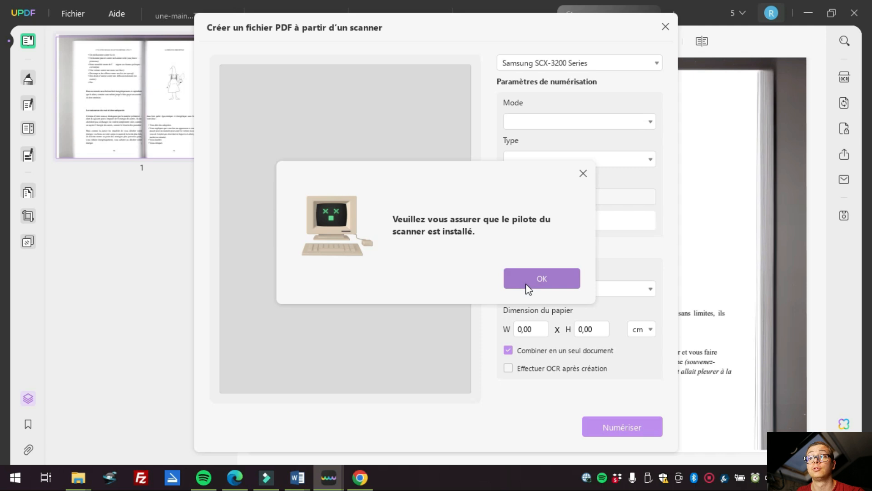
{"action": "left_click", "coordinate": [528, 286]}
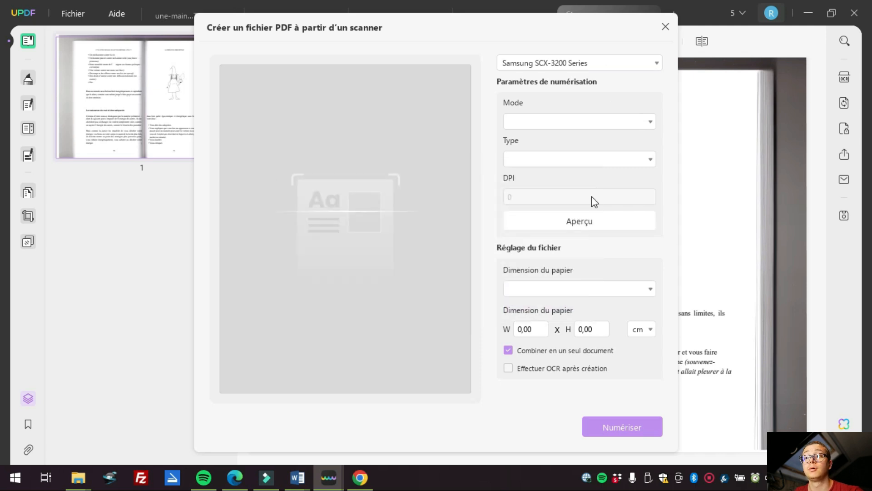
{"action": "left_click", "coordinate": [612, 424]}
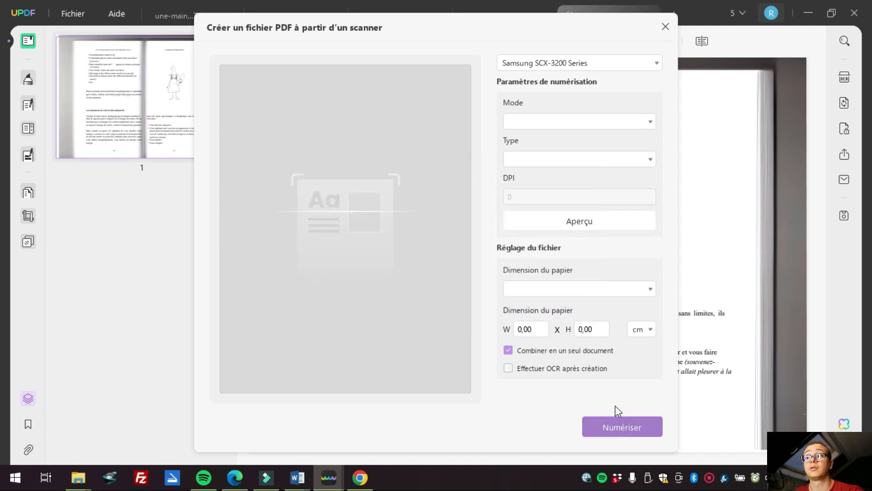
{"action": "left_click", "coordinate": [619, 435]}
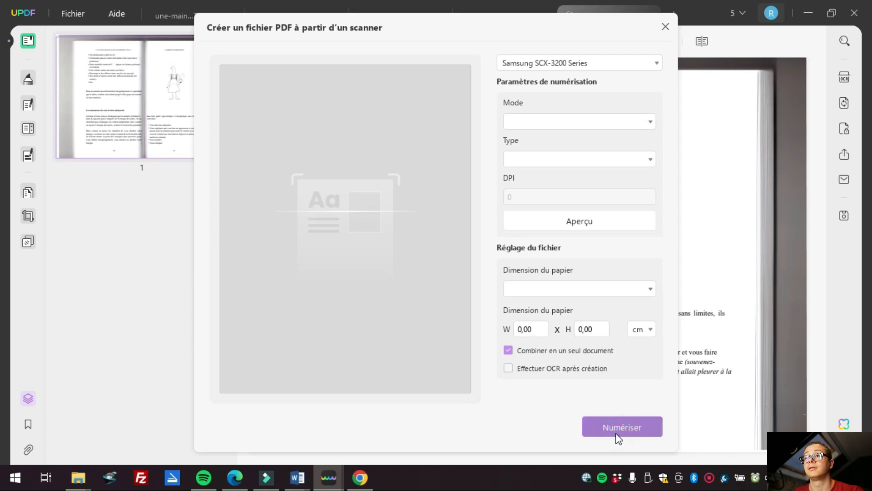